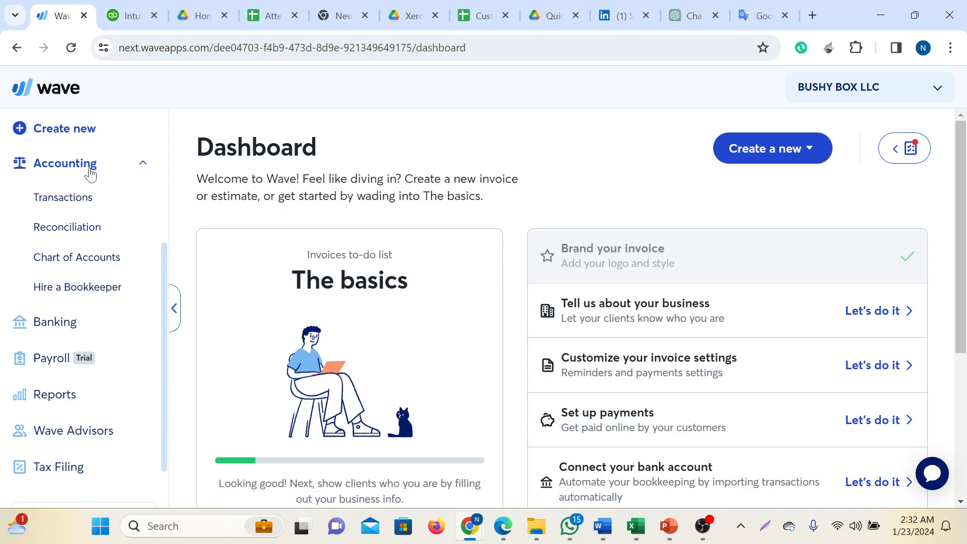
Step: Open the company's Chart of Accounts
click(76, 257)
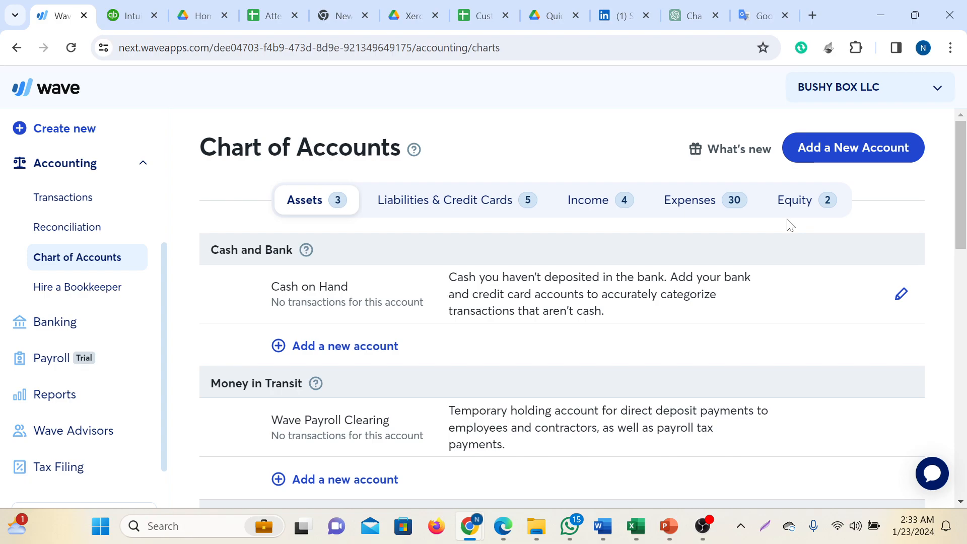
Step: Switch to the BUSHY BOX LLC Data Base document in Word and examine the accounts listed under Q-2: CHARTS OF ACCOUNTS
click(603, 526)
scroll(484, 312, up, 2)
scroll(484, 312, up, 2)
scroll(484, 312, down, 5)
scroll(484, 312, down, 3)
drag(265, 200, 386, 201)
click(321, 258)
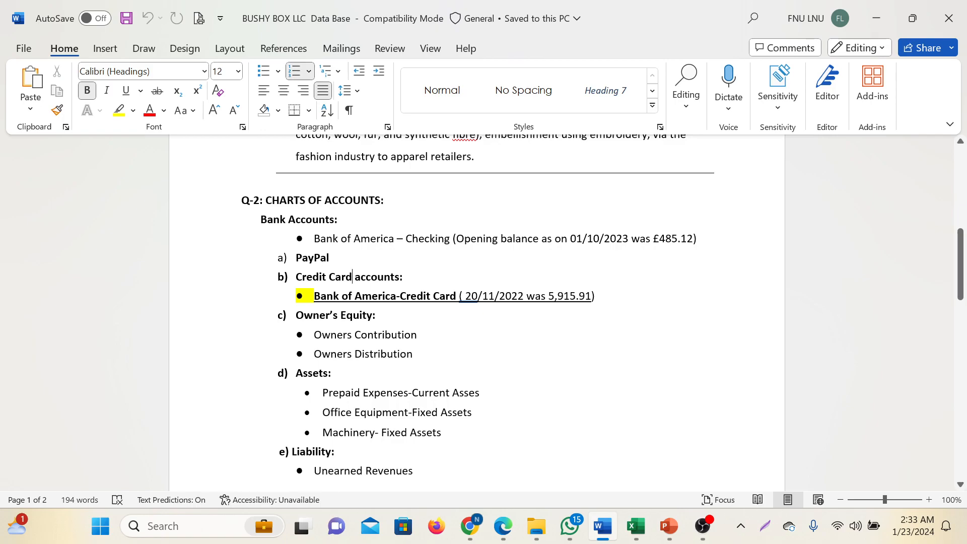
click(352, 276)
scroll(352, 315, down, 1)
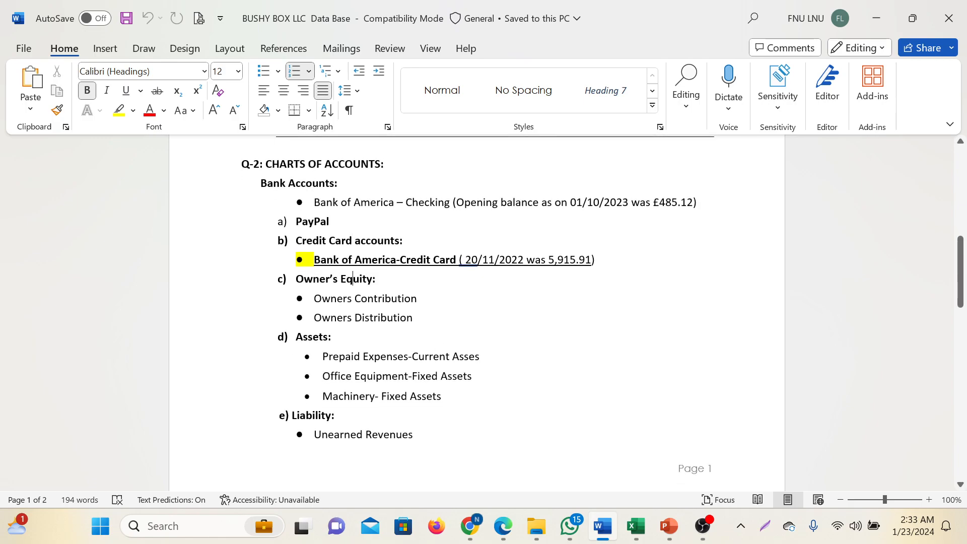
scroll(458, 391, down, 4)
scroll(308, 191, down, 4)
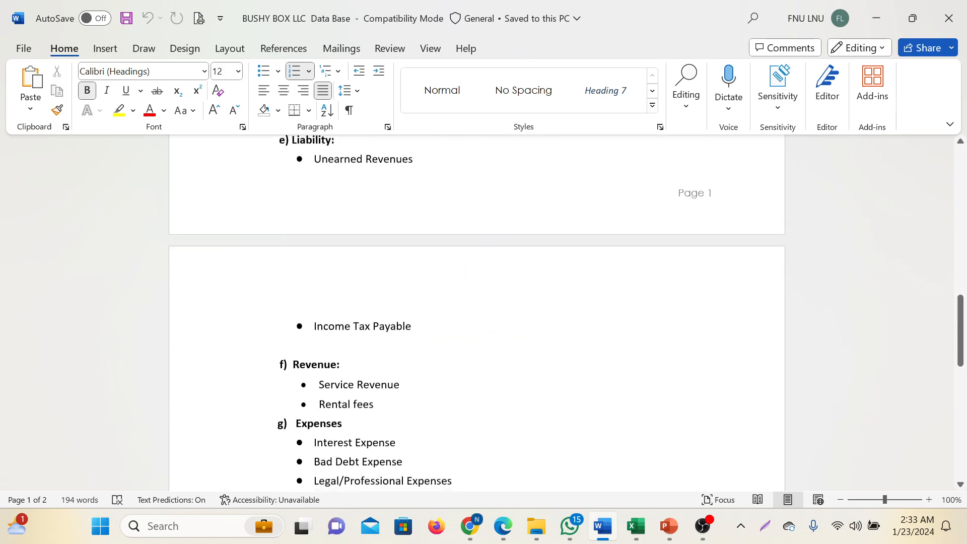
scroll(314, 321, down, 3)
scroll(315, 321, down, 6)
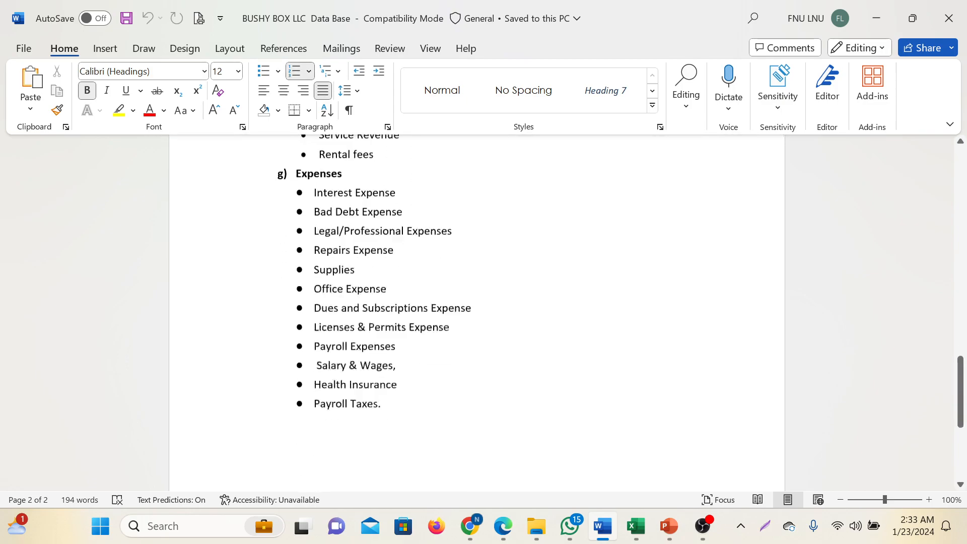
scroll(510, 393, up, 14)
scroll(510, 394, up, 9)
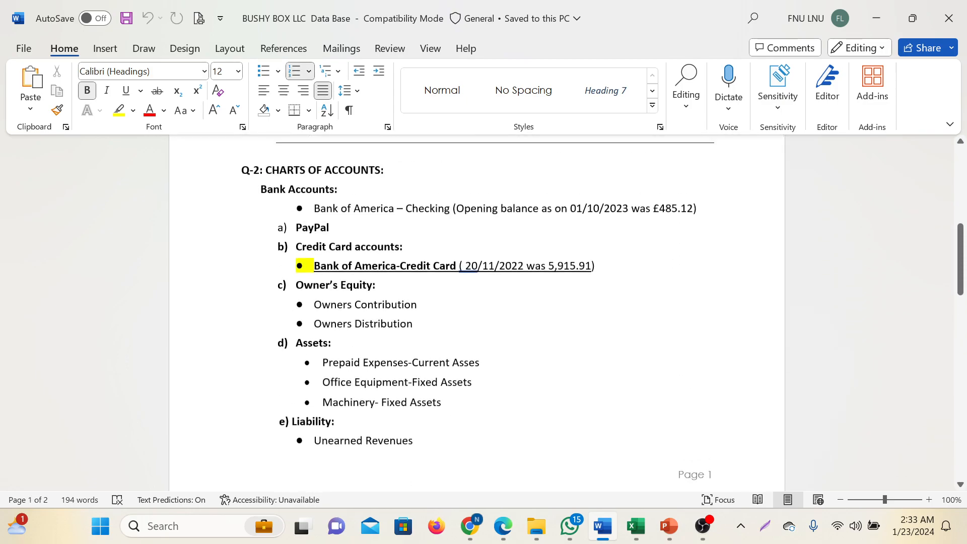
scroll(510, 393, down, 4)
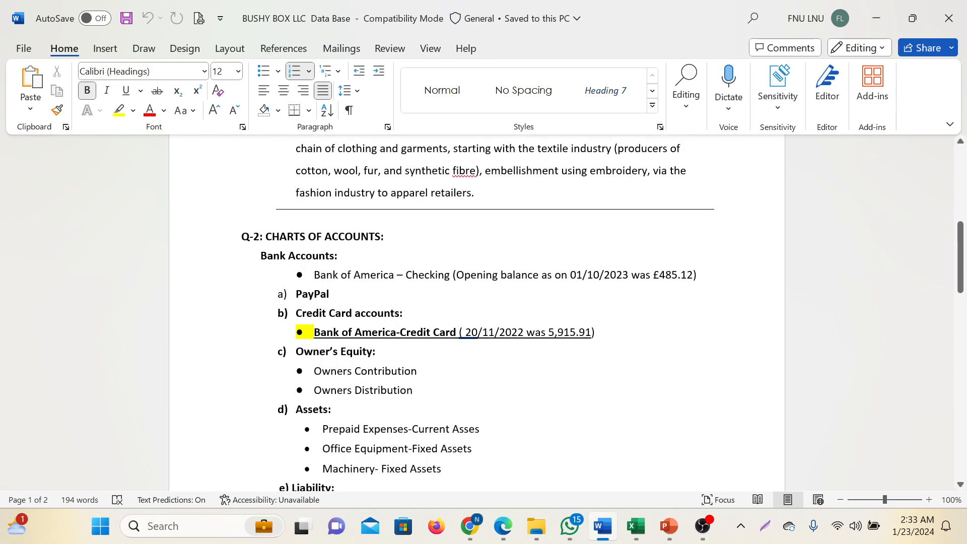
Step: Copy "Bank of America" from the checking account entry under Bank Accounts
drag(314, 274, 379, 277)
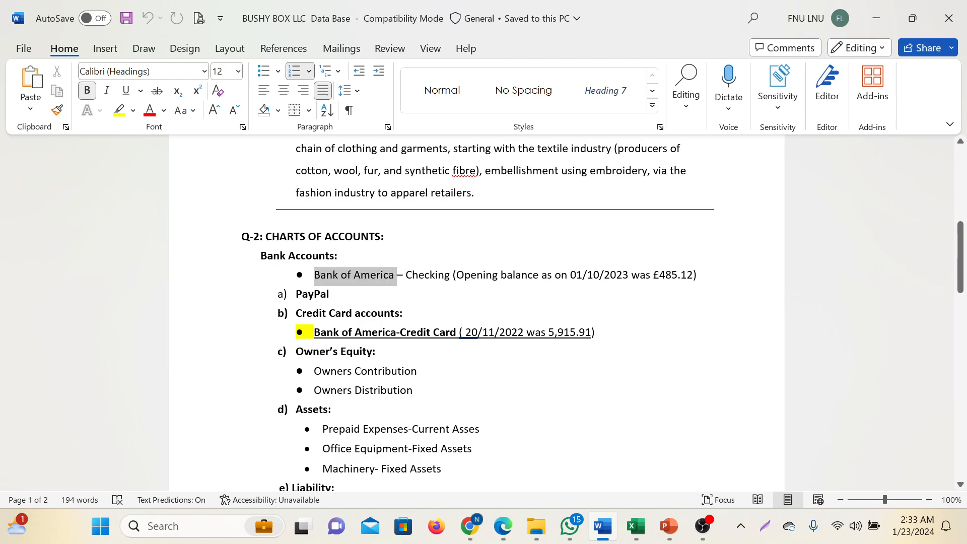
right_click(378, 276)
click(425, 174)
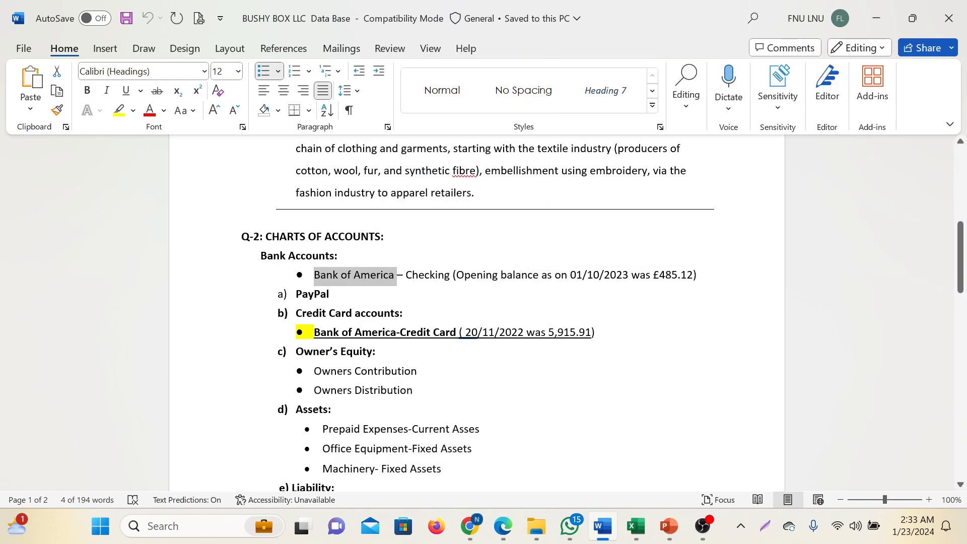
Step: Switch to Wave in Chrome and start adding a new account in the Cash and Bank category
mouse_move(465, 532)
click(385, 453)
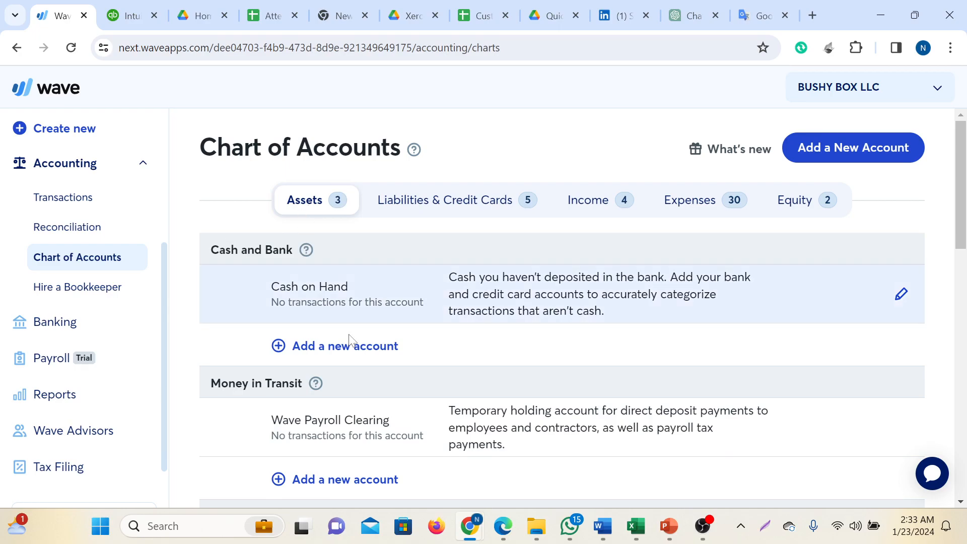
click(359, 347)
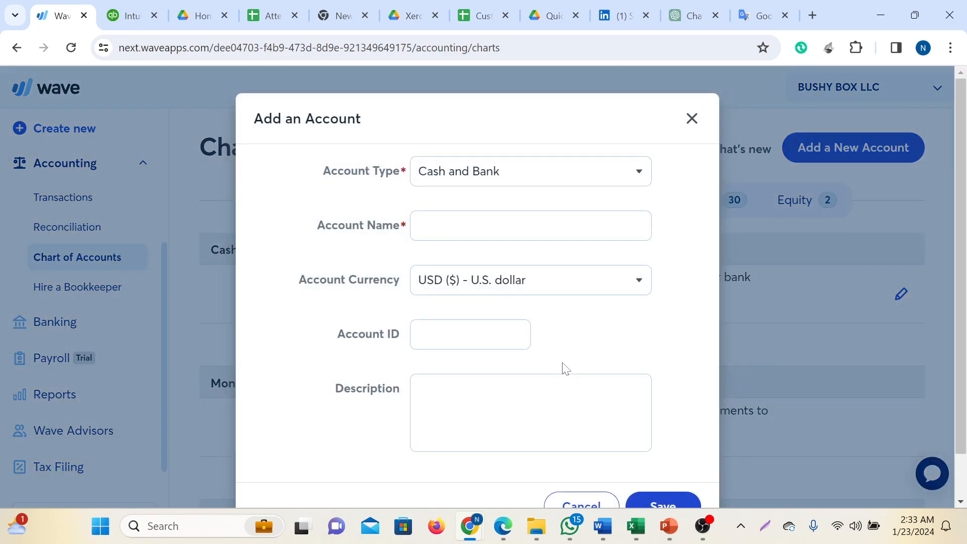
Step: Change the account type to Money in Transit and switch it back to Cash and Bank
scroll(565, 369, down, 1)
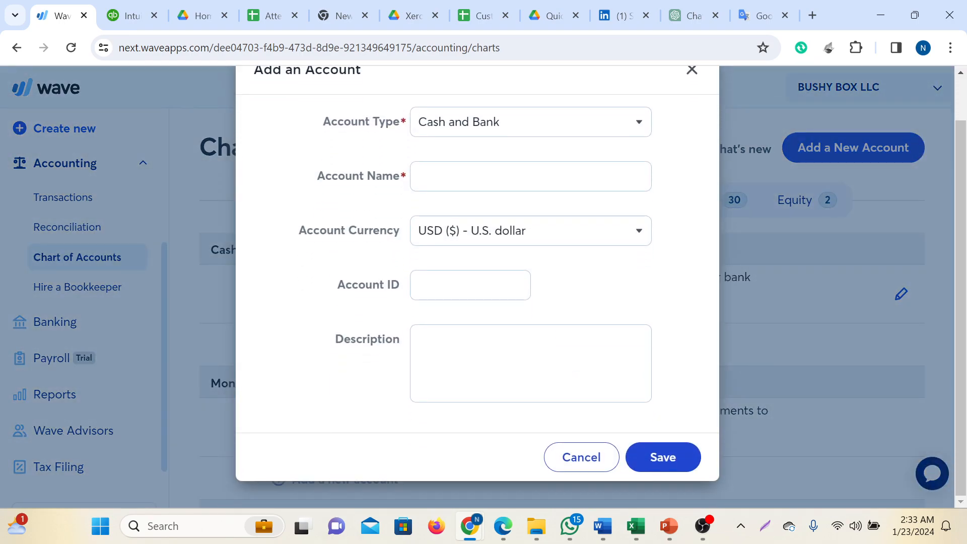
scroll(565, 369, up, 1)
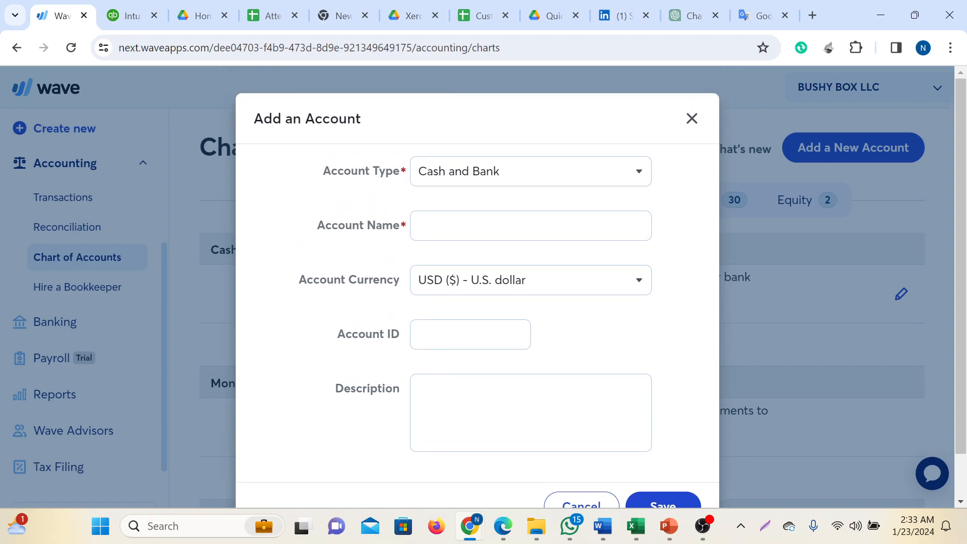
click(513, 179)
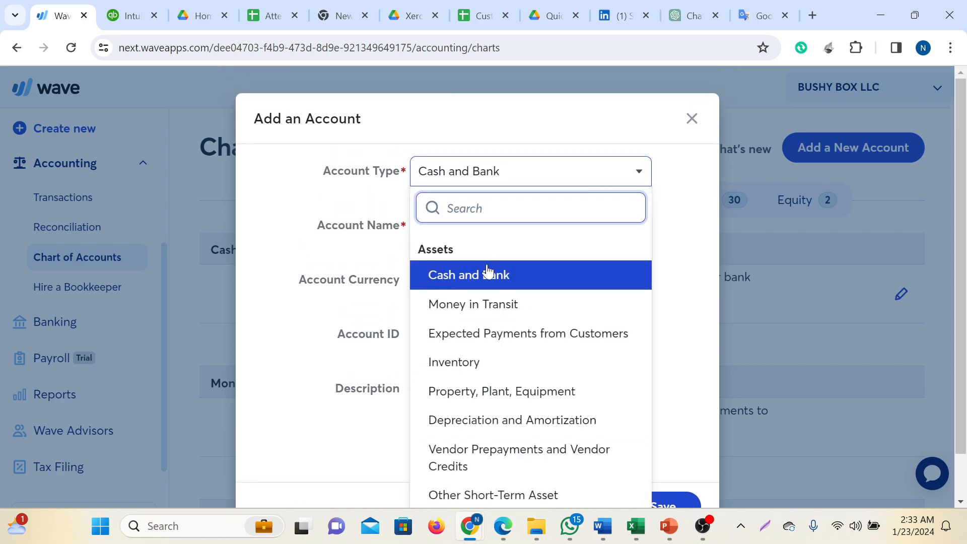
click(509, 307)
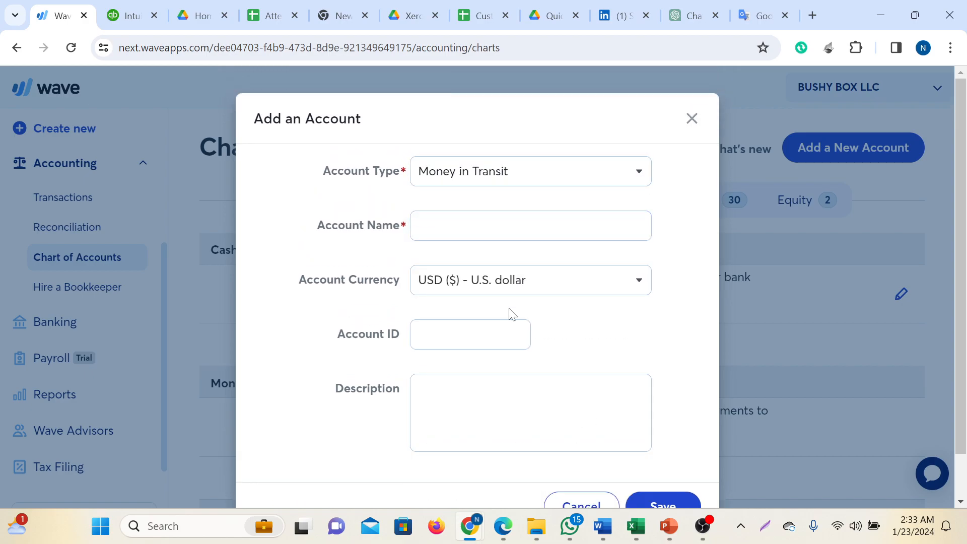
click(513, 180)
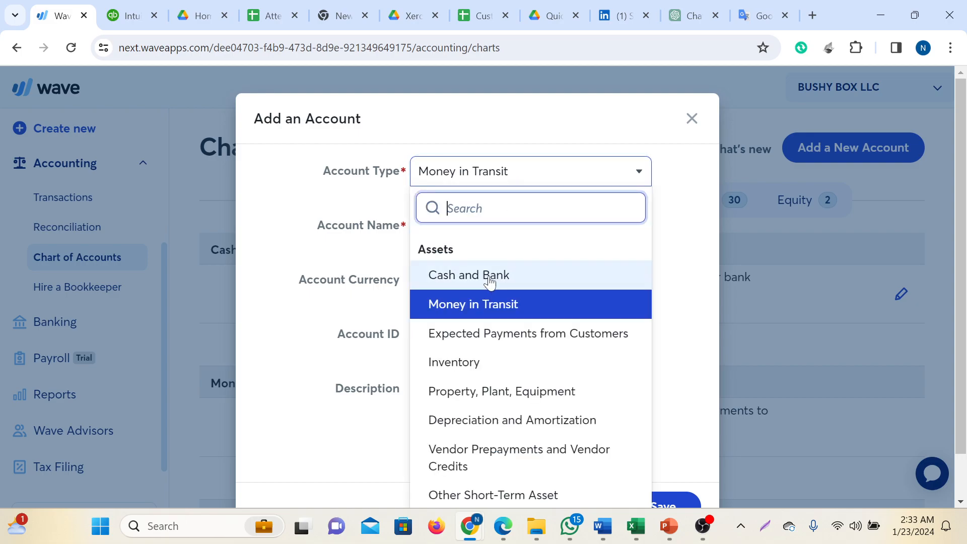
click(489, 281)
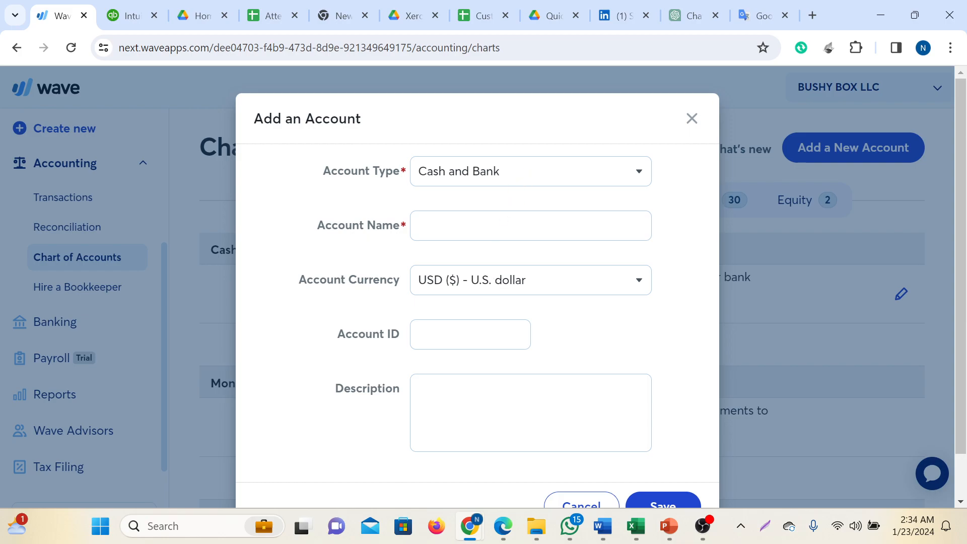
Step: Name the account "Bank of America-Checking" by pasting the copied bank name, removing its bullet and appending "-Checking"
click(473, 226)
right_click(473, 225)
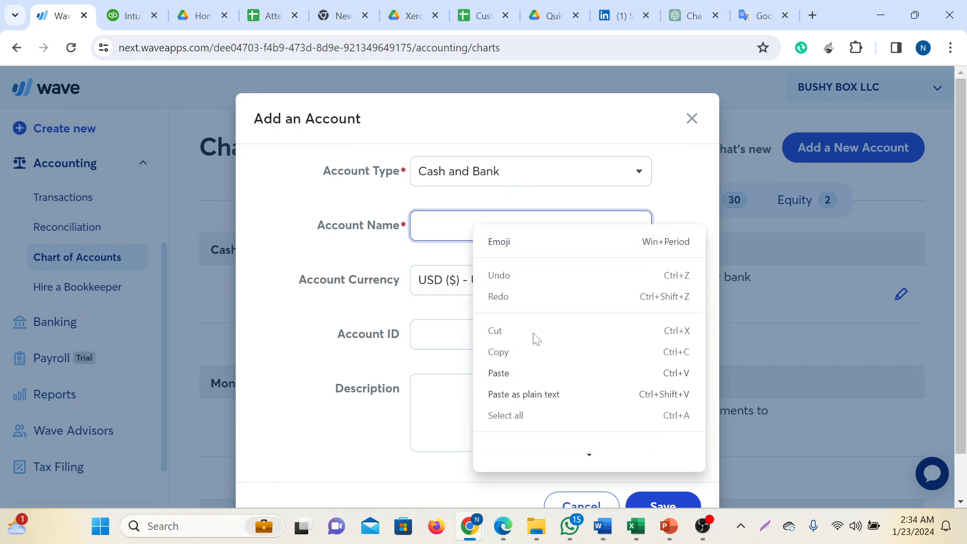
click(507, 371)
click(445, 227)
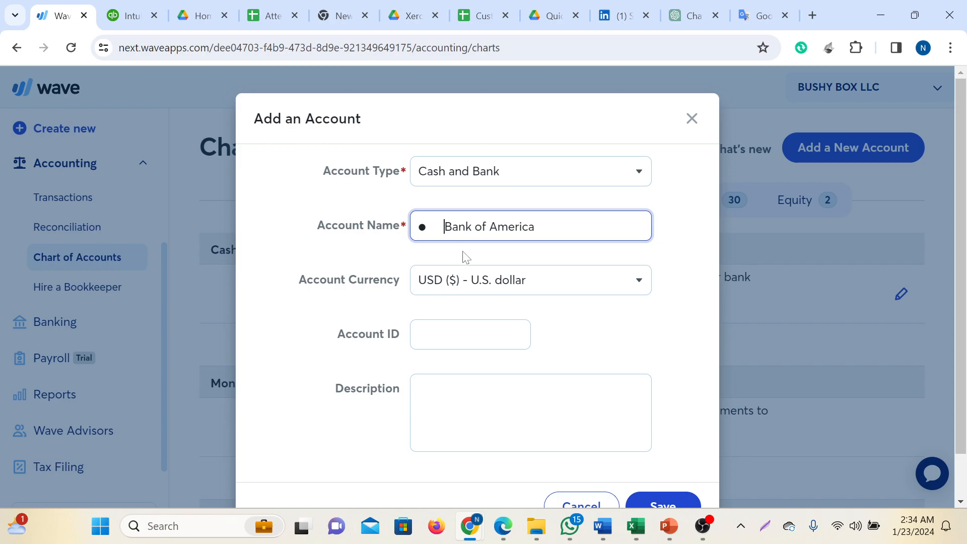
key(BackSpace)
key(BackSpace)
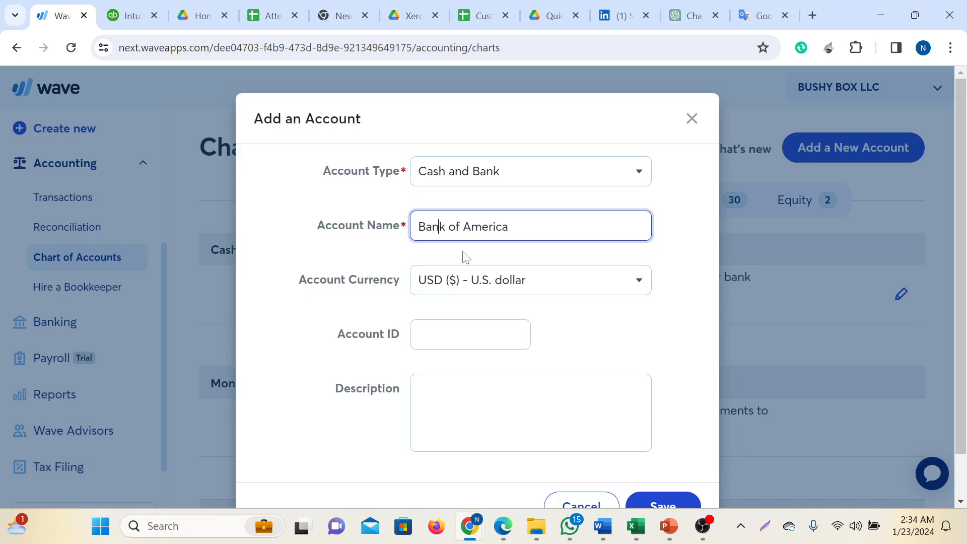
key(End)
text(-Checking)
Step: Copy the account name "Bank of America-Checking" into the description and leave the account ID blank
scroll(546, 300, down, 1)
click(538, 355)
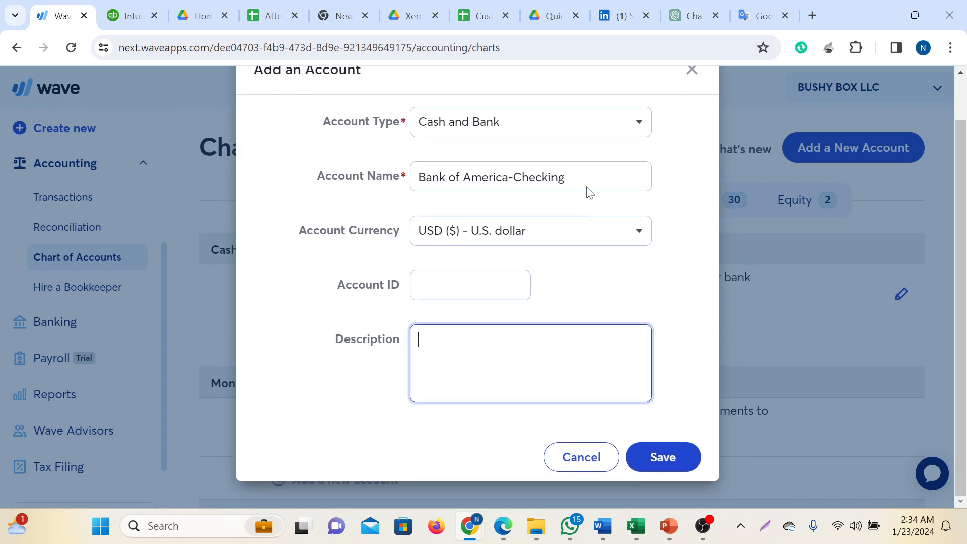
drag(574, 179, 350, 180)
right_click(446, 176)
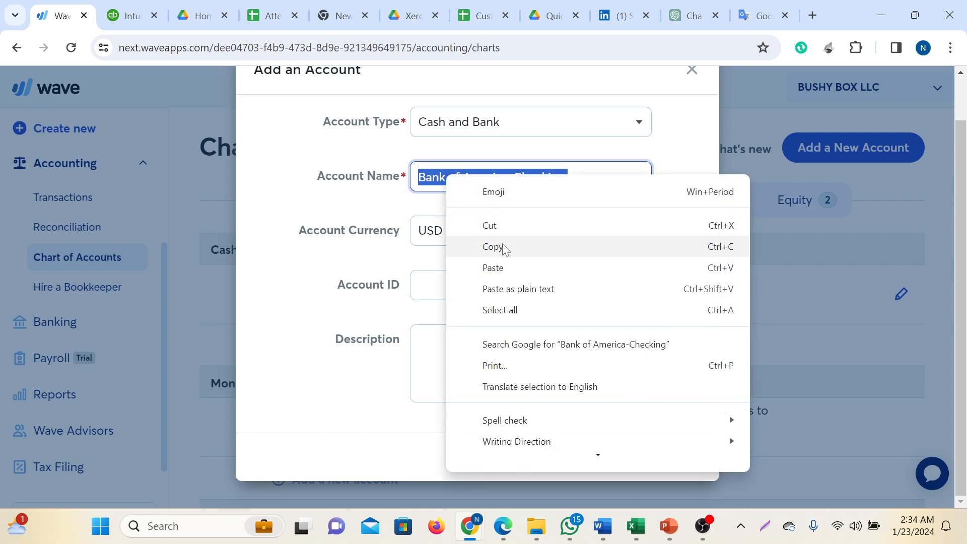
click(503, 245)
click(445, 349)
right_click(444, 350)
click(491, 227)
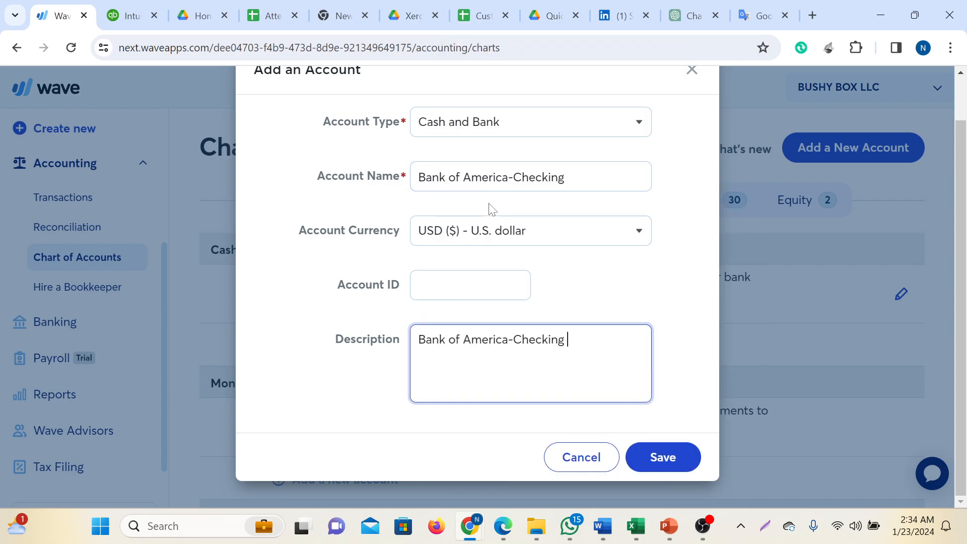
click(468, 285)
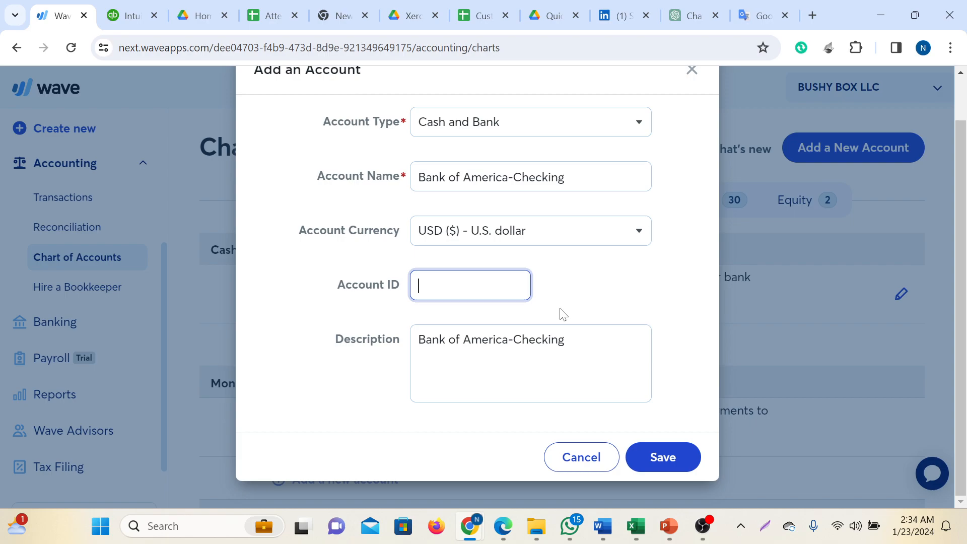
click(630, 312)
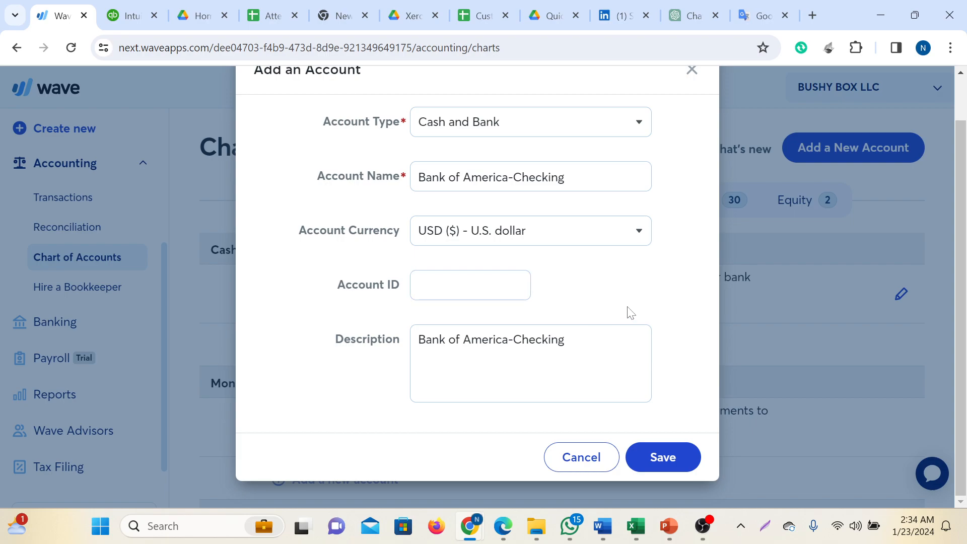
Step: Outline the Account Type and Account Name labels and the type selector arrow in red on a full-screen capture, and discard it
key(super+shift+s)
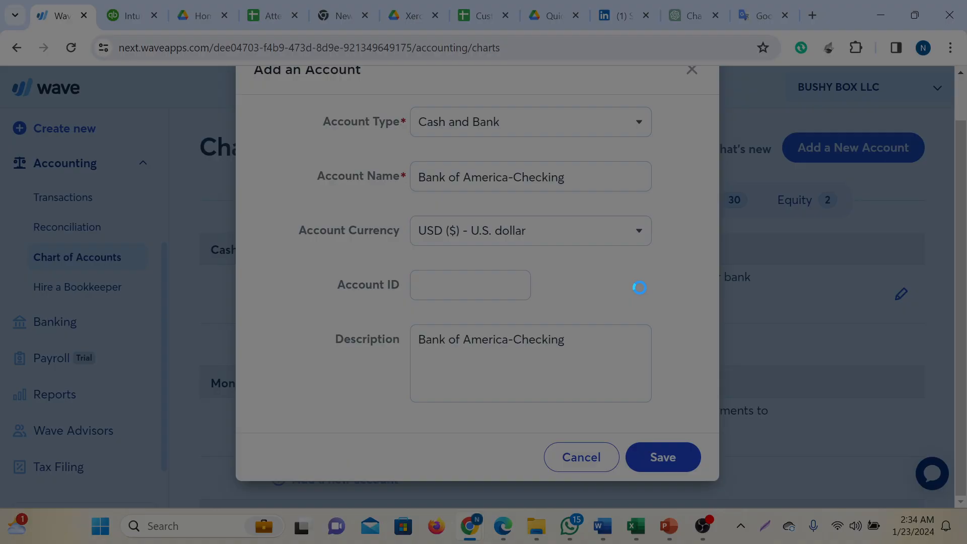
drag(0, 0, 966, 543)
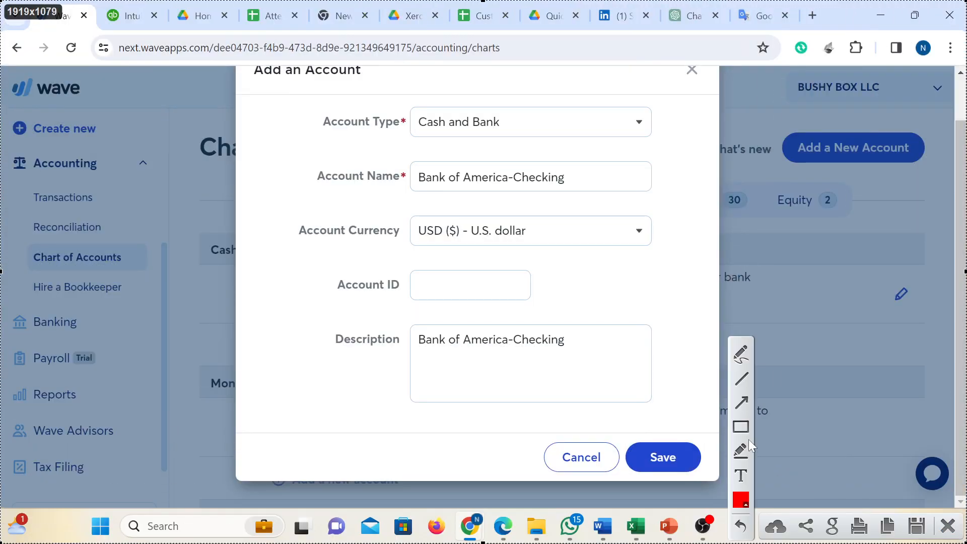
click(740, 428)
drag(299, 95, 416, 142)
mouse_move(299, 156)
mouse_down()
mouse_move(444, 195)
mouse_move(421, 193)
mouse_up()
drag(624, 103, 668, 137)
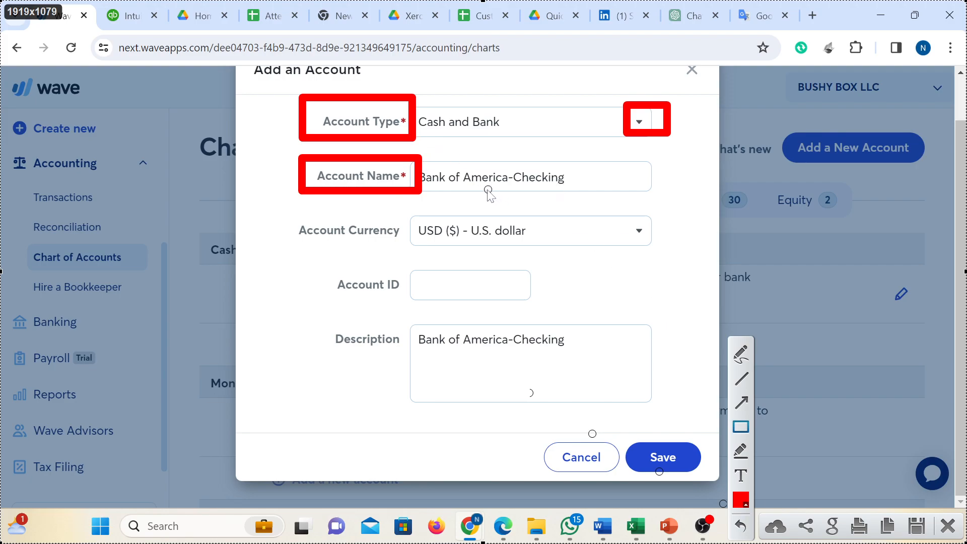
click(946, 526)
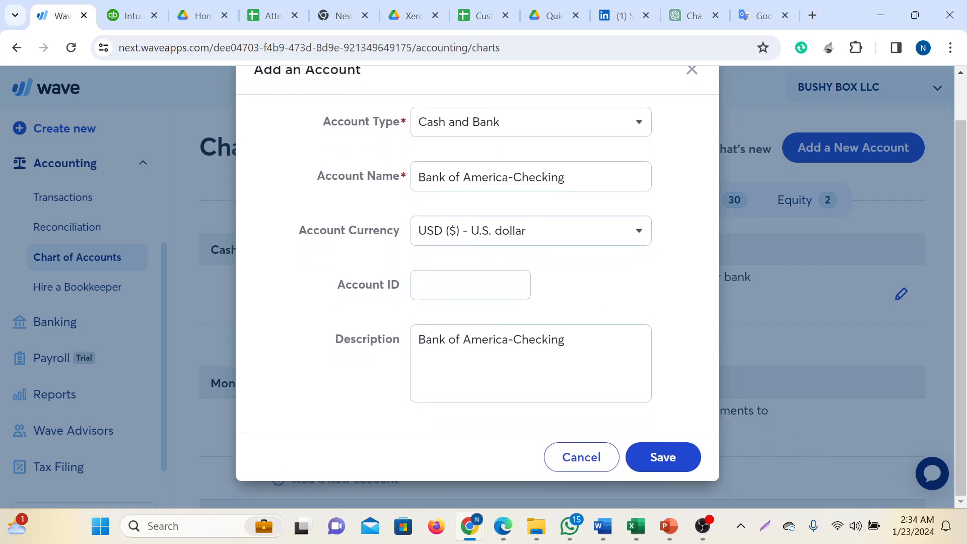
Step: Check the checking account's opening balance date and amount in the BUSHY BOX LLC Word document and return to the account form in Wave
mouse_move(668, 525)
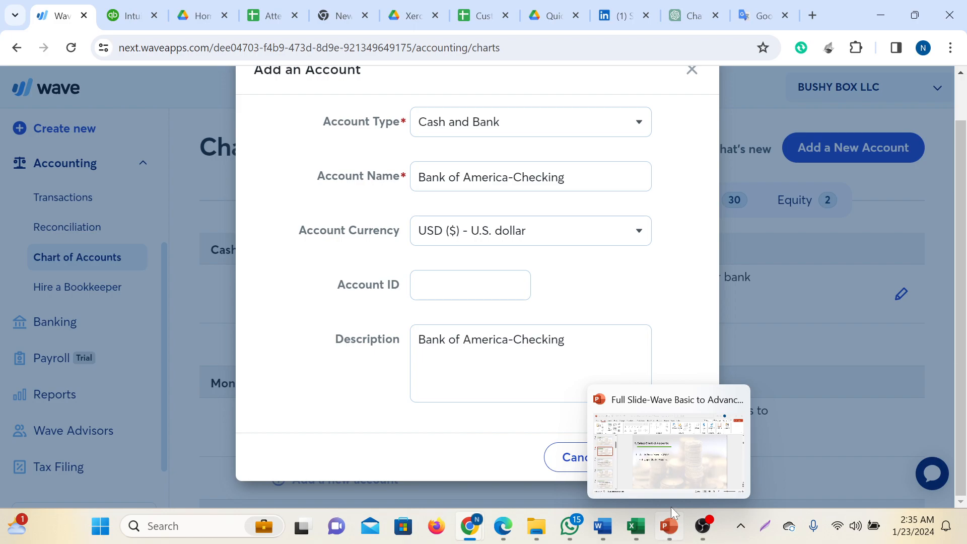
click(674, 465)
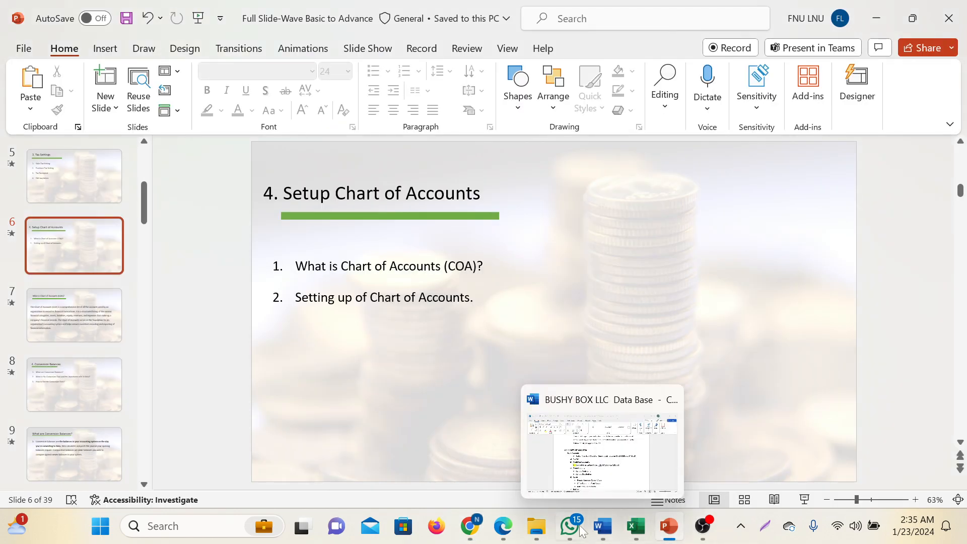
mouse_move(602, 528)
click(582, 459)
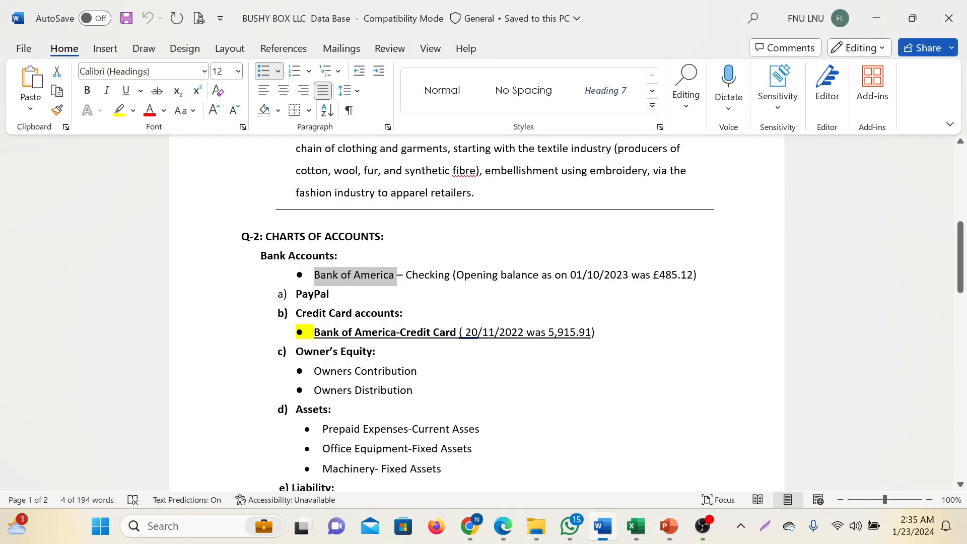
click(430, 285)
drag(541, 275, 630, 275)
click(671, 276)
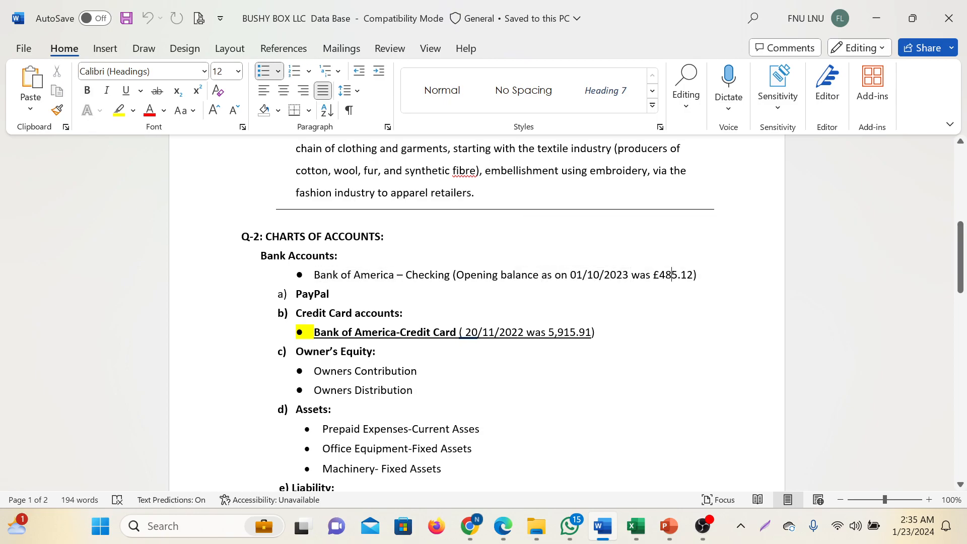
drag(554, 276, 702, 276)
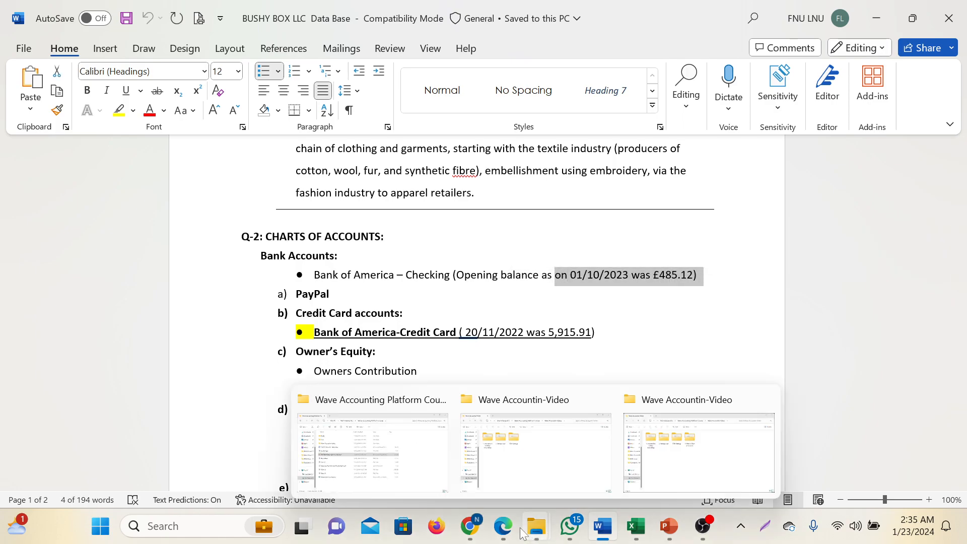
mouse_move(470, 525)
click(359, 456)
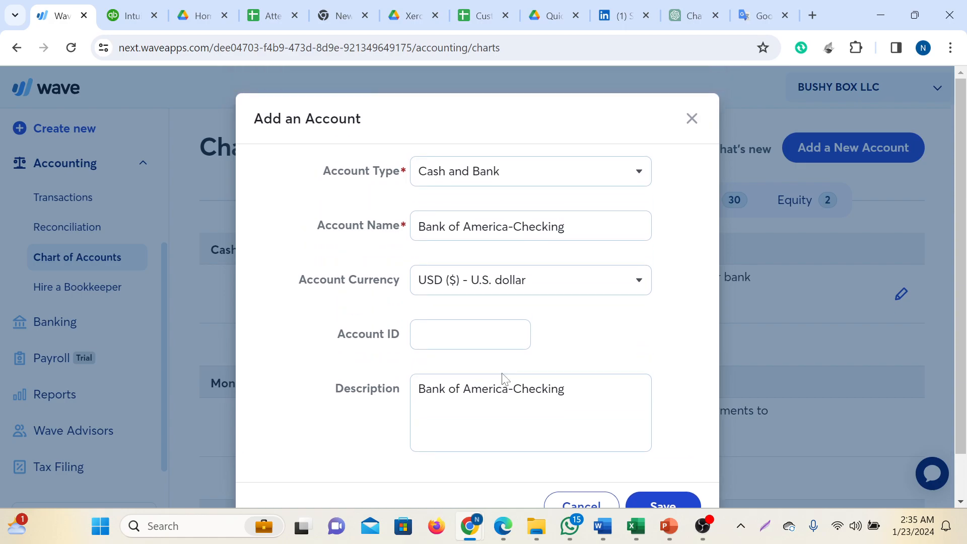
Step: Save the new Bank of America-Checking account
scroll(503, 379, down, 1)
click(685, 458)
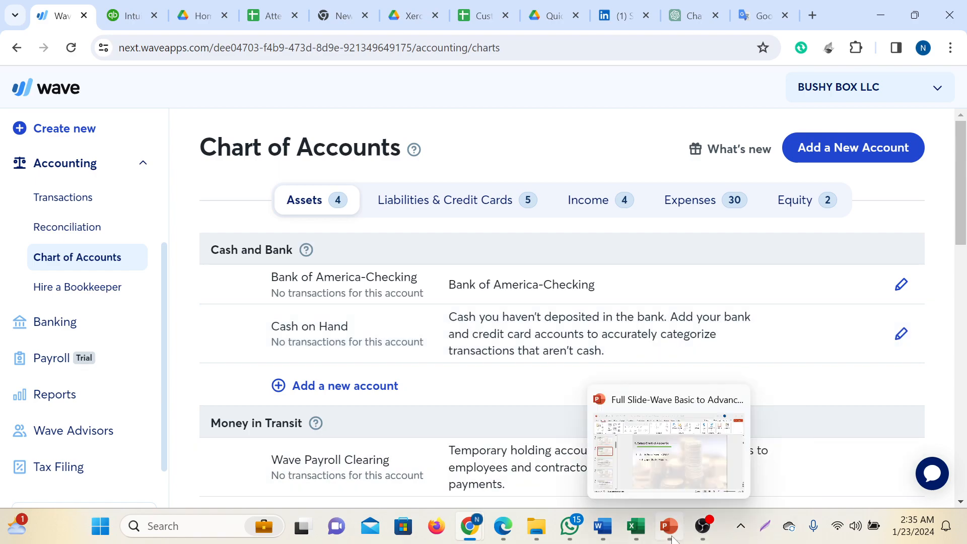
Step: Check the PayPal entry under the bank accounts in the BUSHY BOX LLC Word document and return to Wave
click(603, 525)
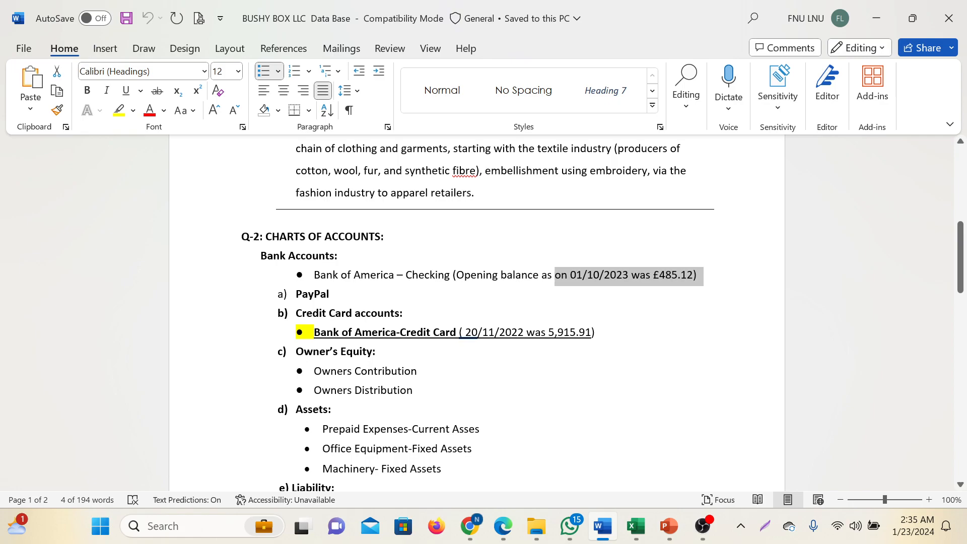
drag(302, 294, 325, 295)
click(303, 294)
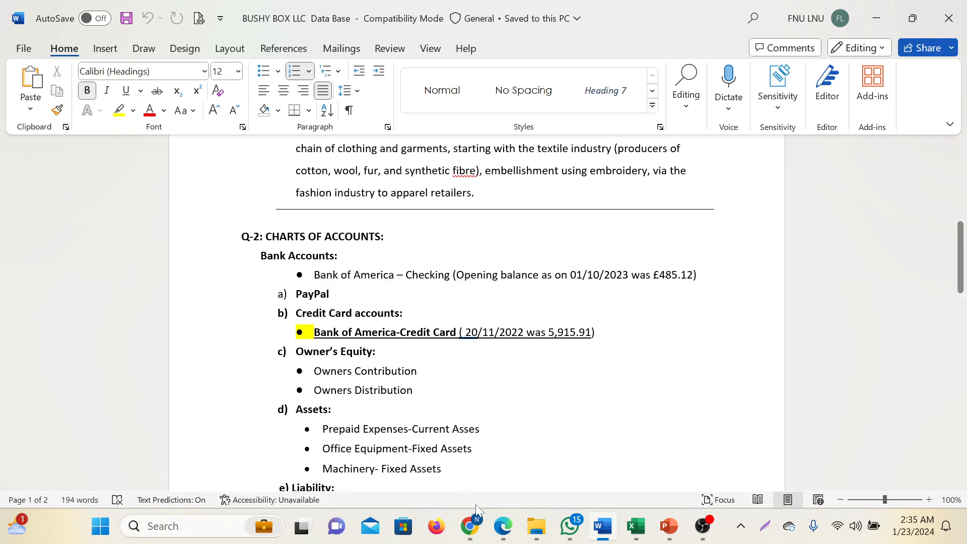
mouse_move(470, 525)
click(414, 456)
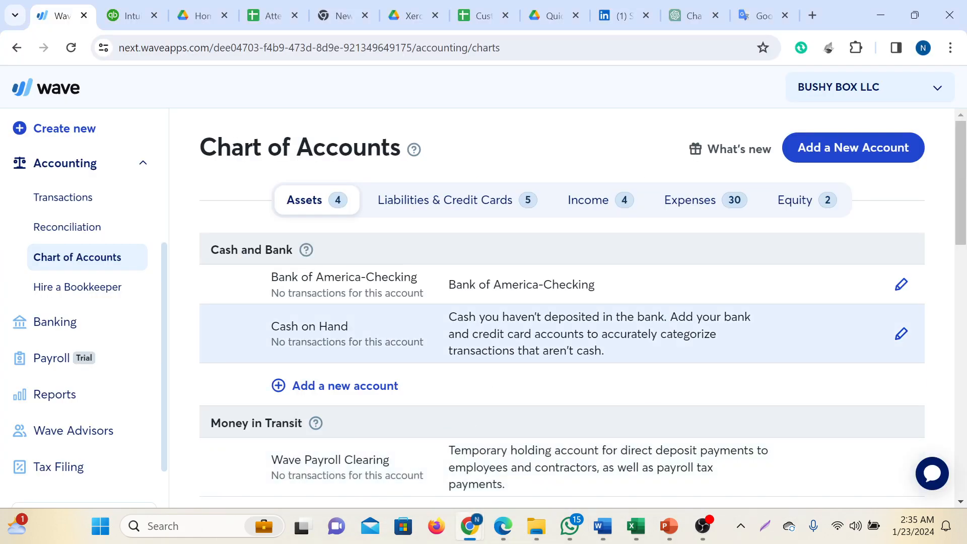
Step: Add a Cash and Bank account named "PayPal" with the description "PayPal" and save it
click(357, 386)
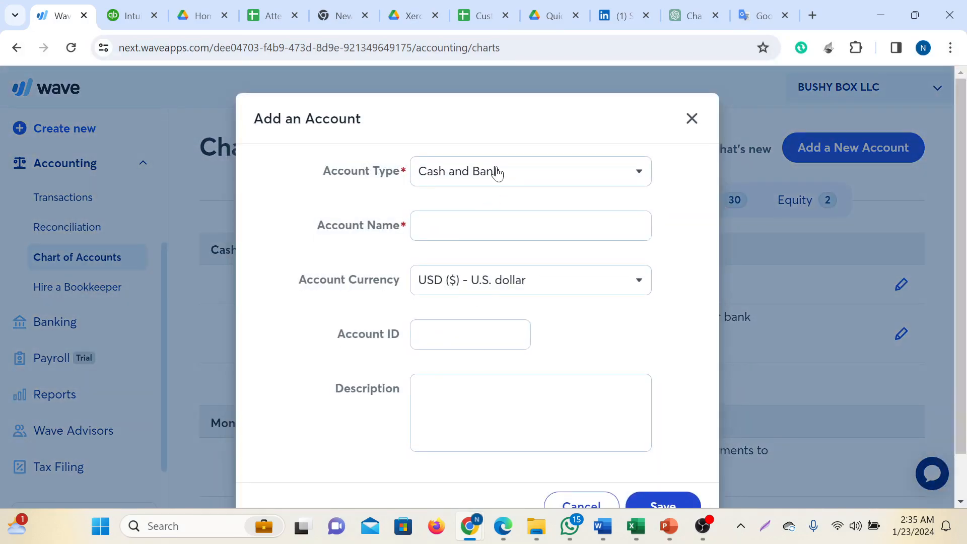
click(498, 172)
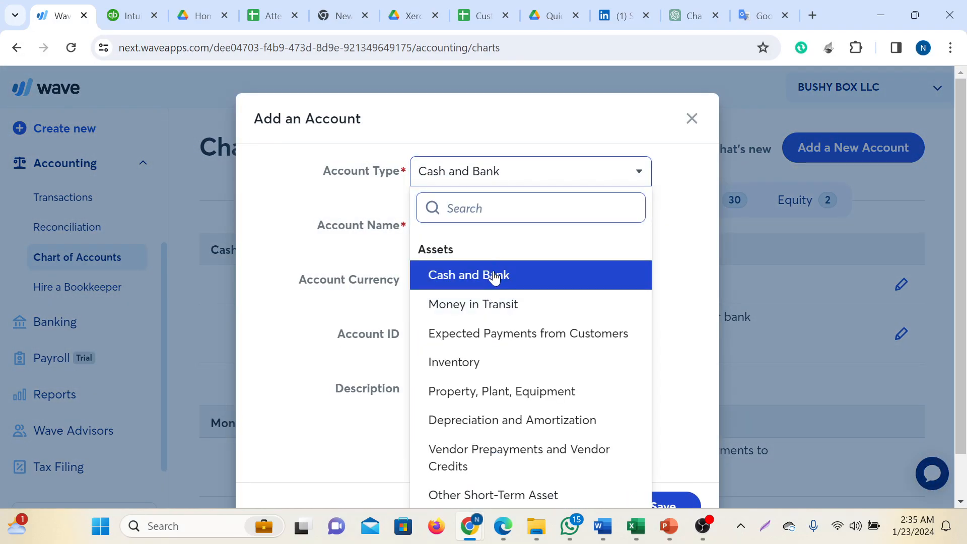
click(496, 276)
click(466, 232)
text(PayPal)
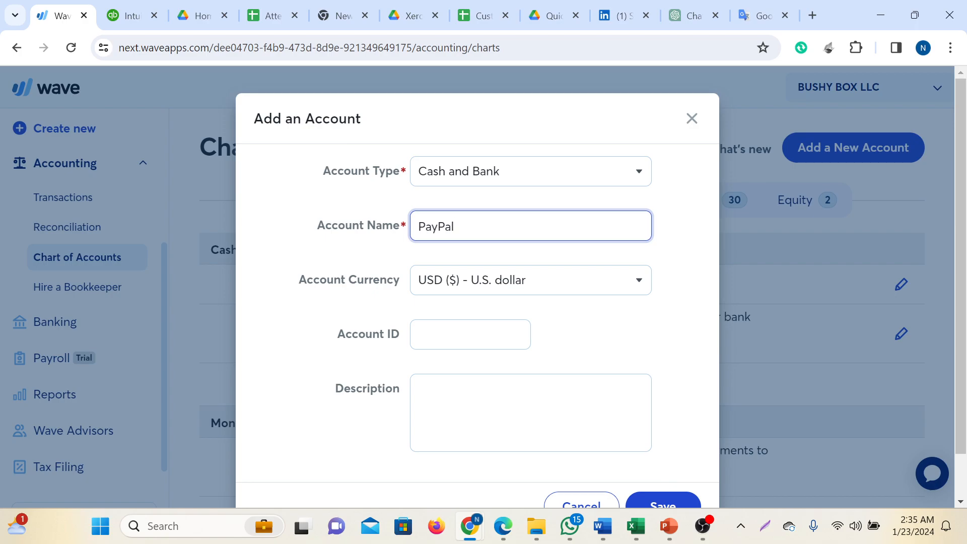
click(503, 402)
text(PayPal)
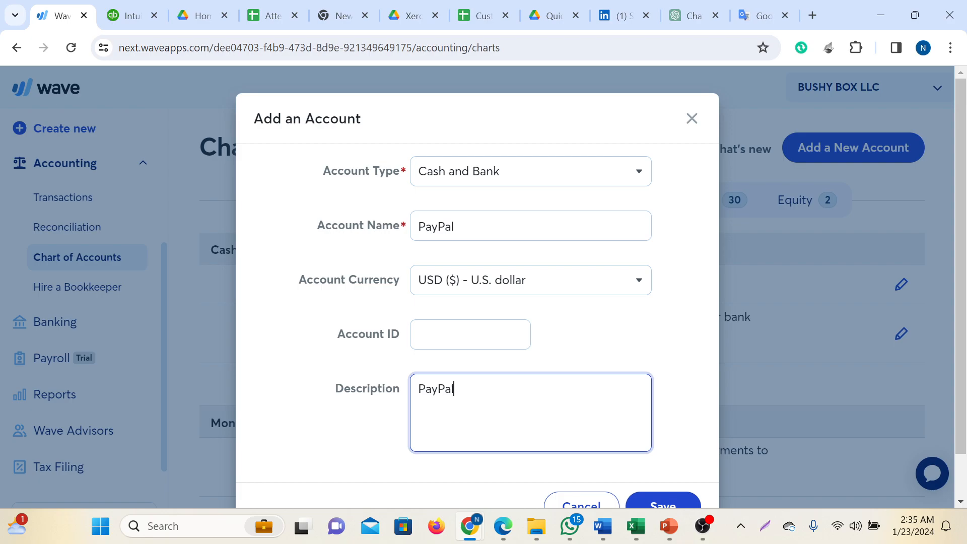
scroll(619, 426, down, 2)
click(669, 462)
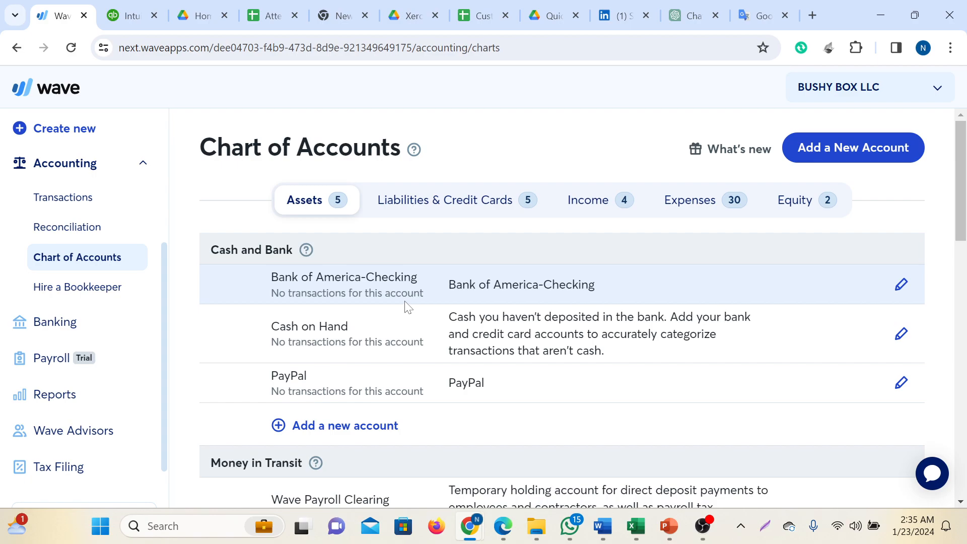
Step: Copy the account name "Bank of America-Credit Card" from the BUSHY BOX LLC Word document and return to Wave
click(602, 526)
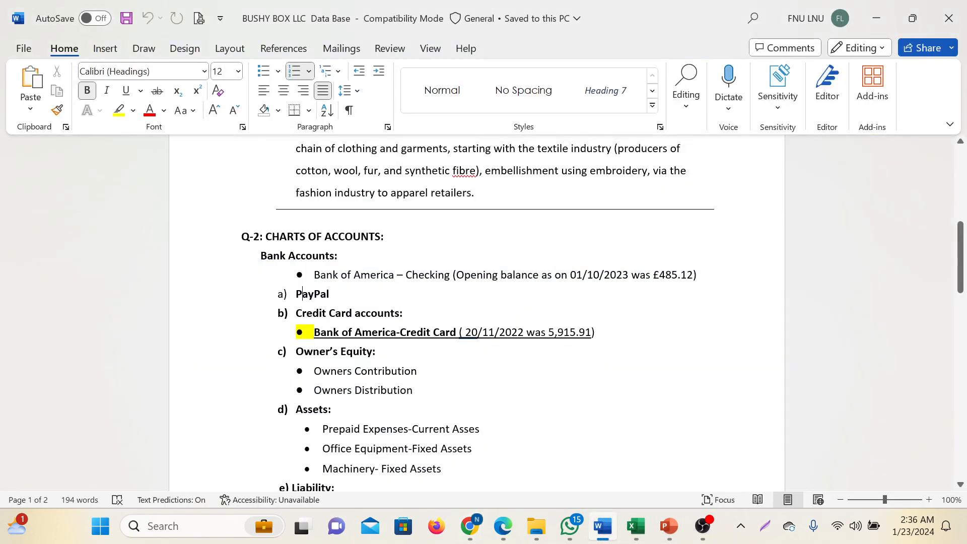
drag(314, 332, 459, 332)
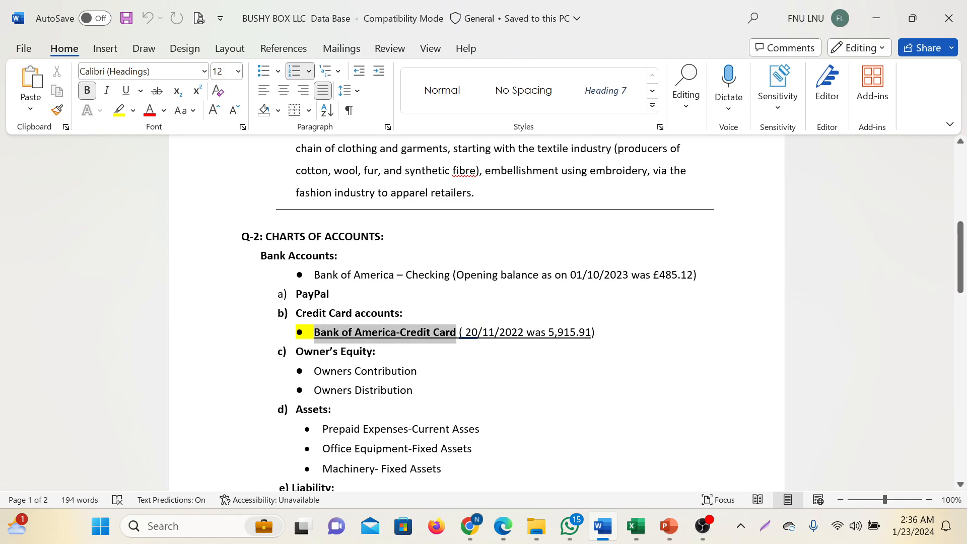
right_click(433, 333)
click(490, 167)
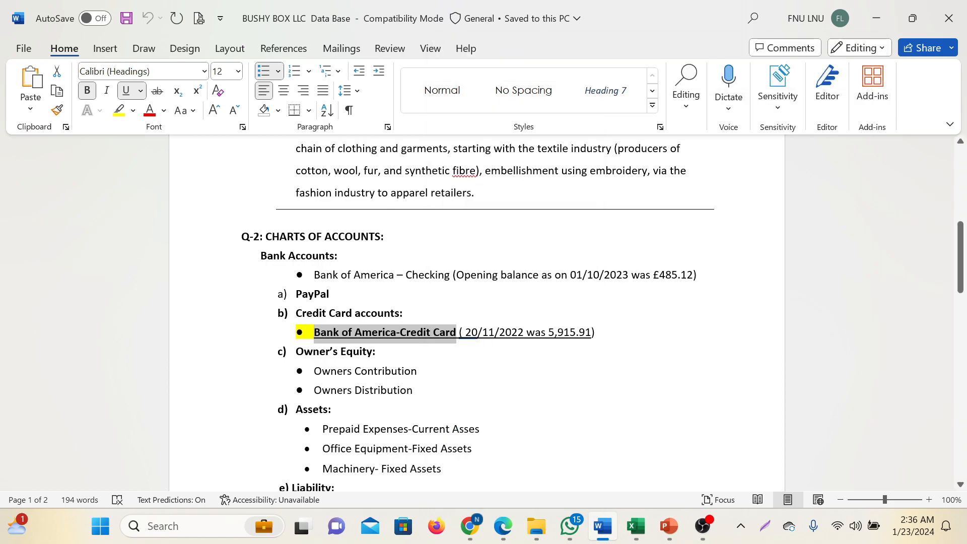
mouse_move(537, 527)
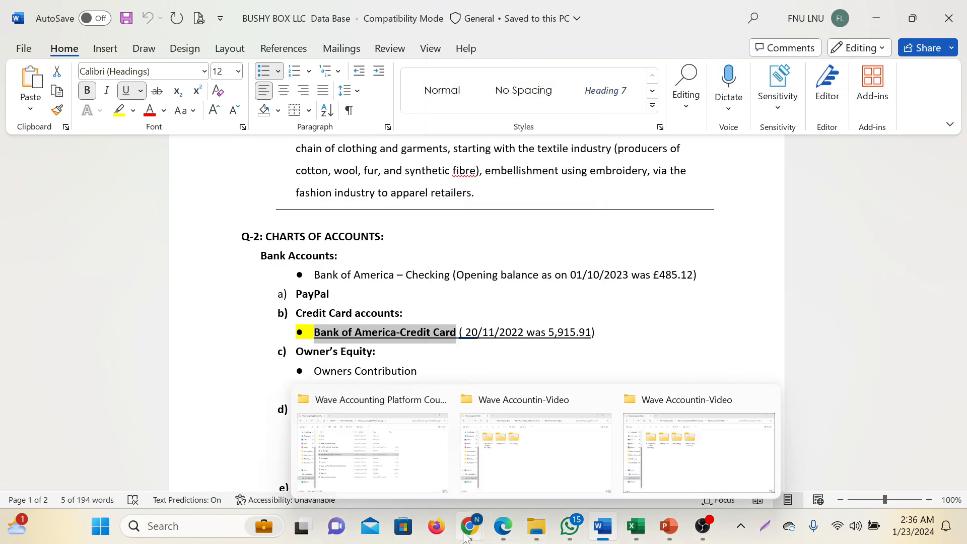
mouse_move(469, 526)
click(451, 498)
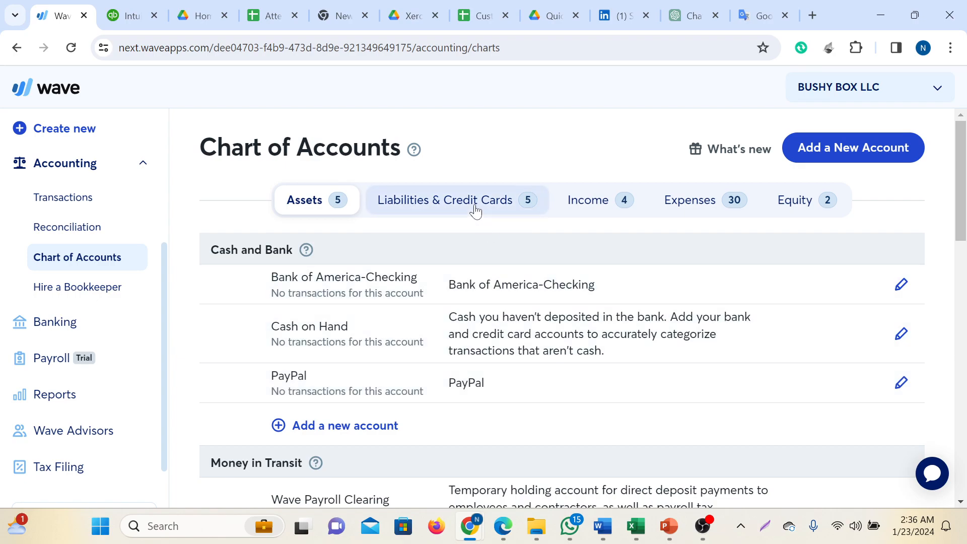
Step: Review the account categories under Liabilities & Credit Cards, from Credit Card down to Other Long-Term Liability
click(474, 208)
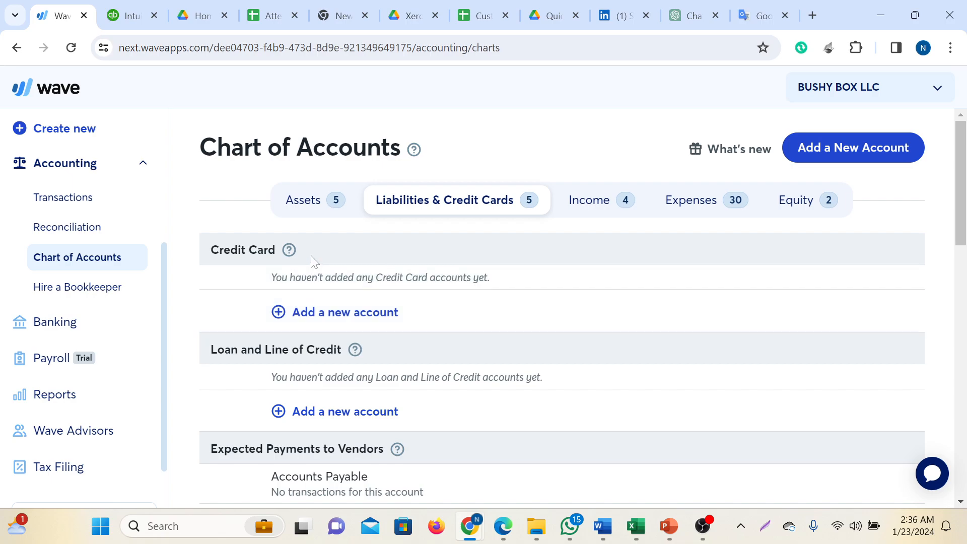
scroll(295, 287, down, 2)
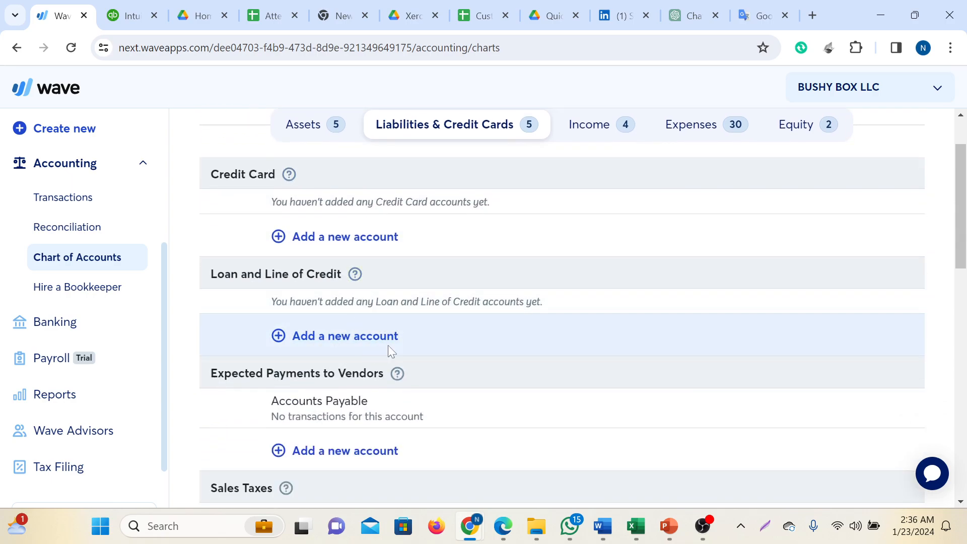
scroll(428, 345, down, 2)
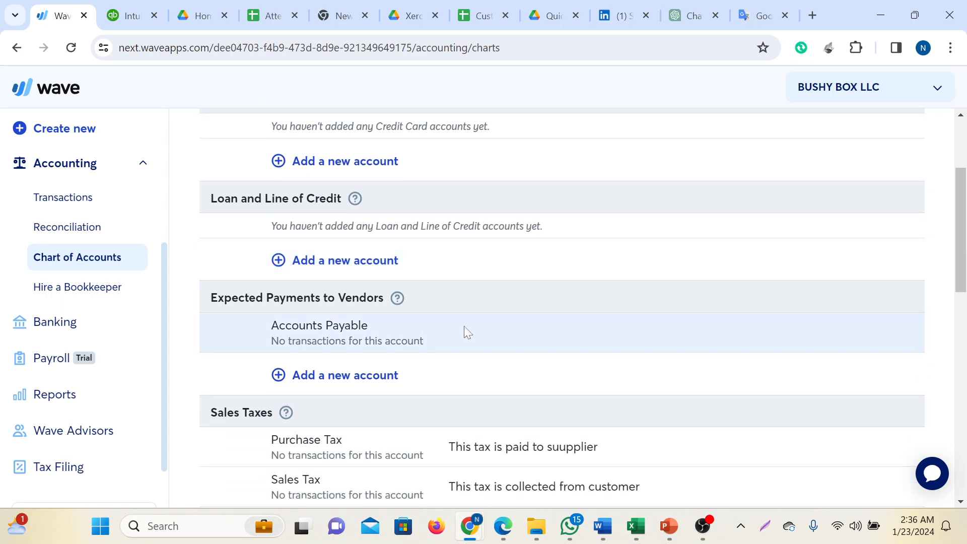
scroll(463, 332, down, 4)
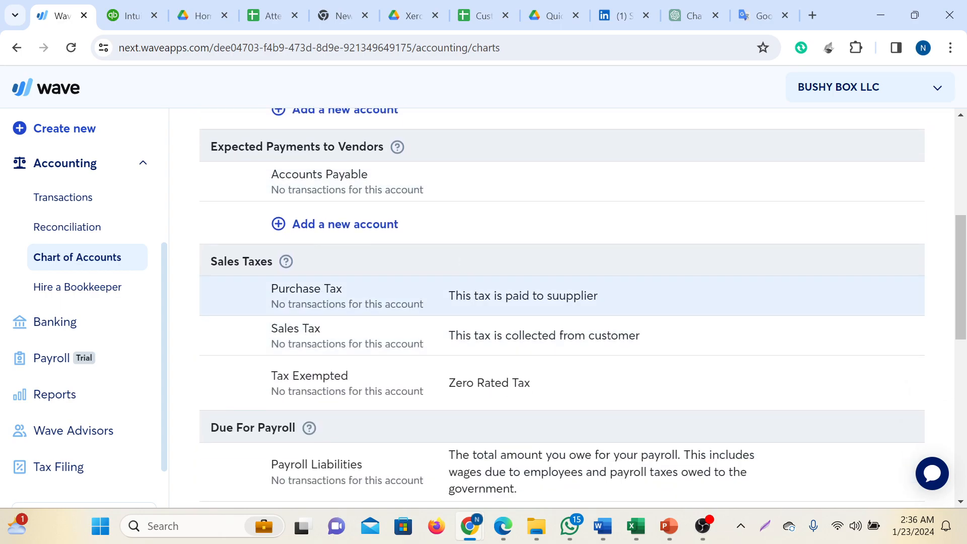
scroll(405, 330, down, 2)
scroll(449, 277, down, 4)
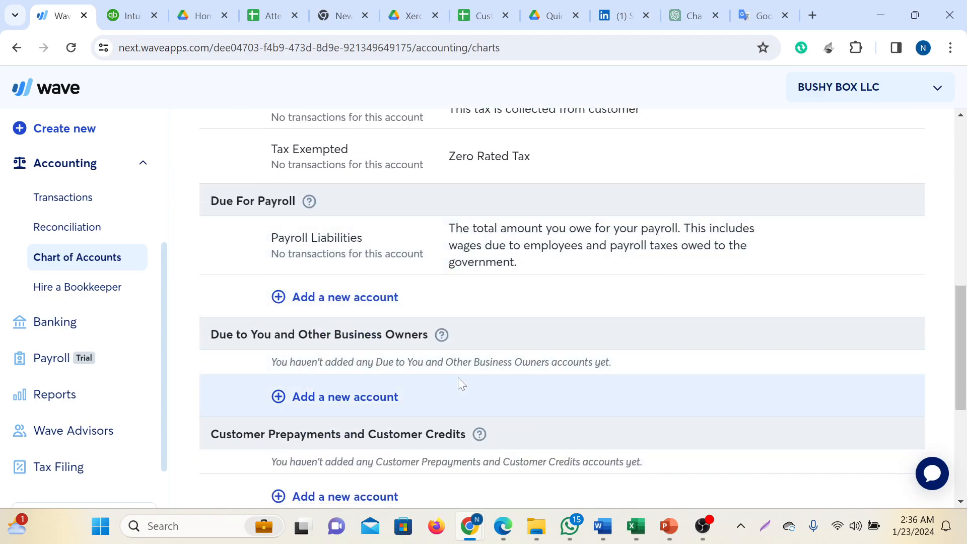
scroll(458, 377, down, 3)
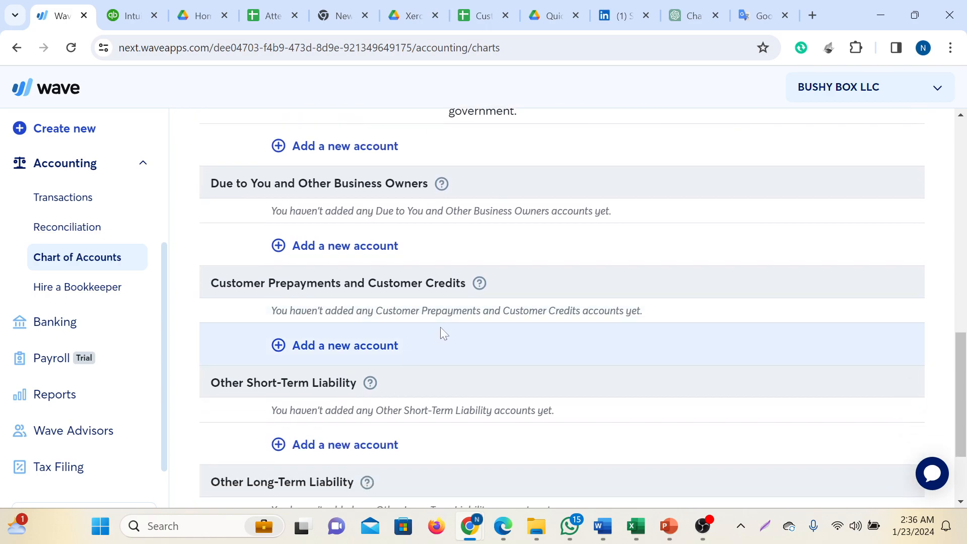
scroll(471, 325, down, 3)
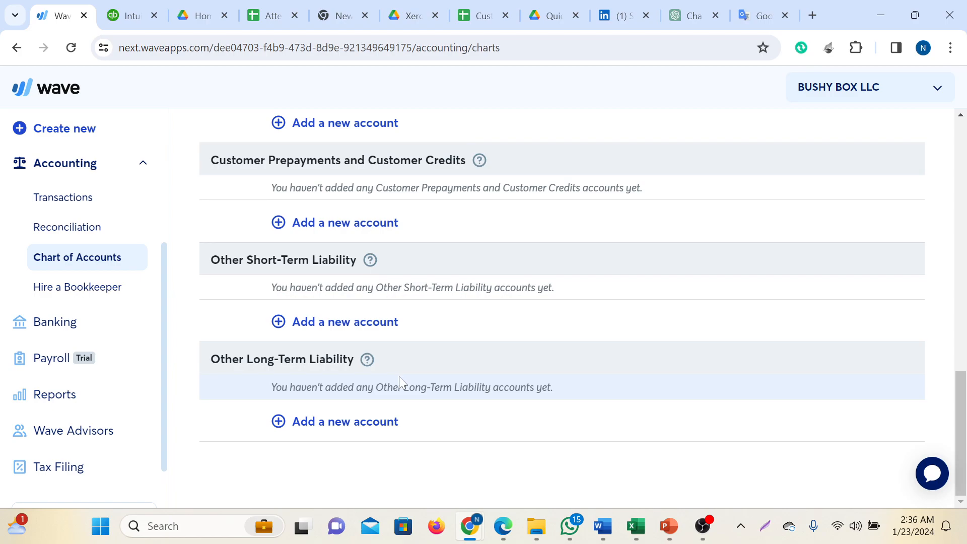
scroll(468, 368, up, 15)
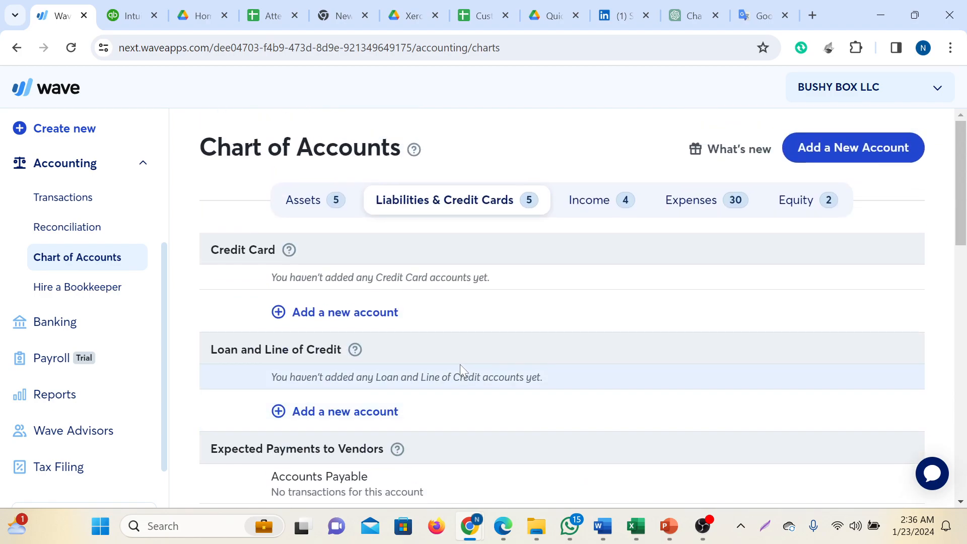
Step: Start a new account of type Credit Card and paste "Bank of America-Credit Card" as its name without the bullet
click(325, 317)
click(488, 179)
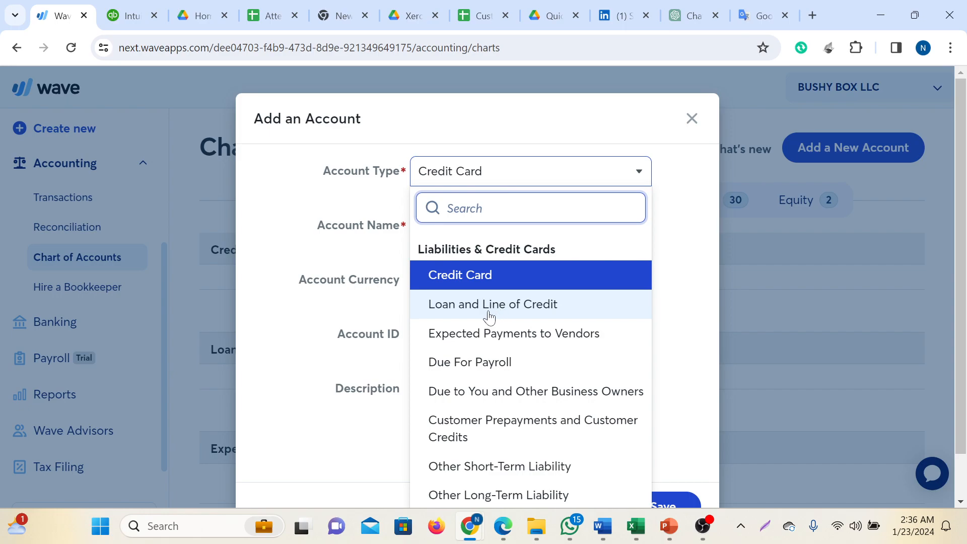
click(459, 281)
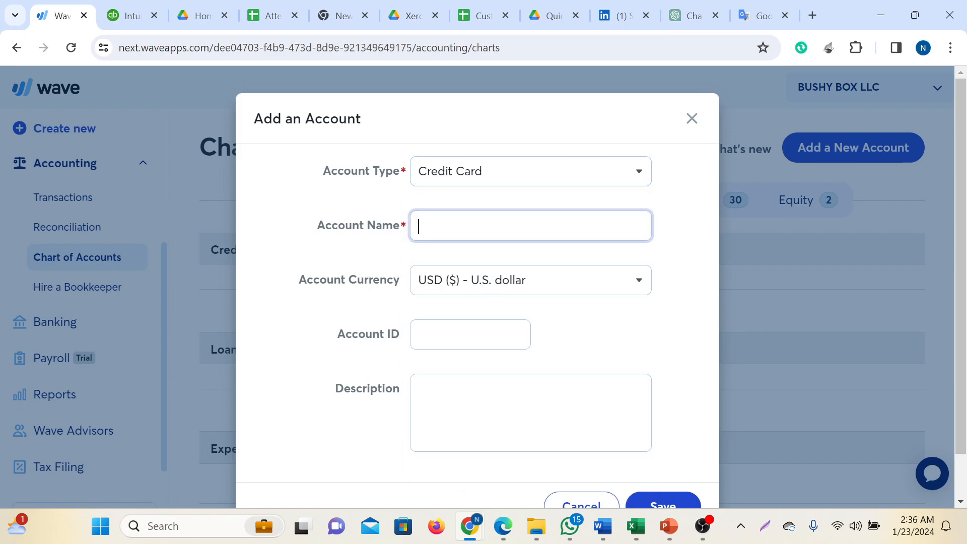
right_click(436, 227)
click(500, 370)
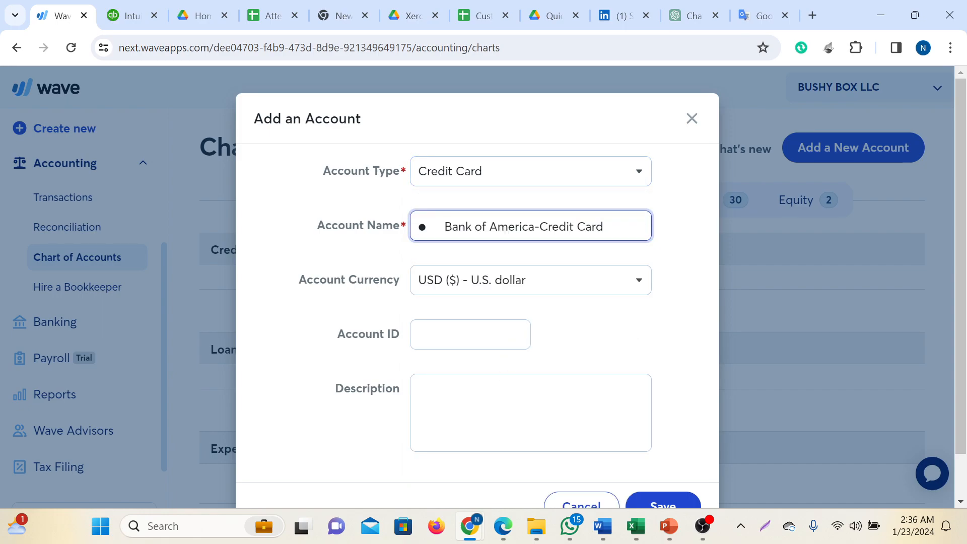
key(BackSpace)
key(BackSpace)
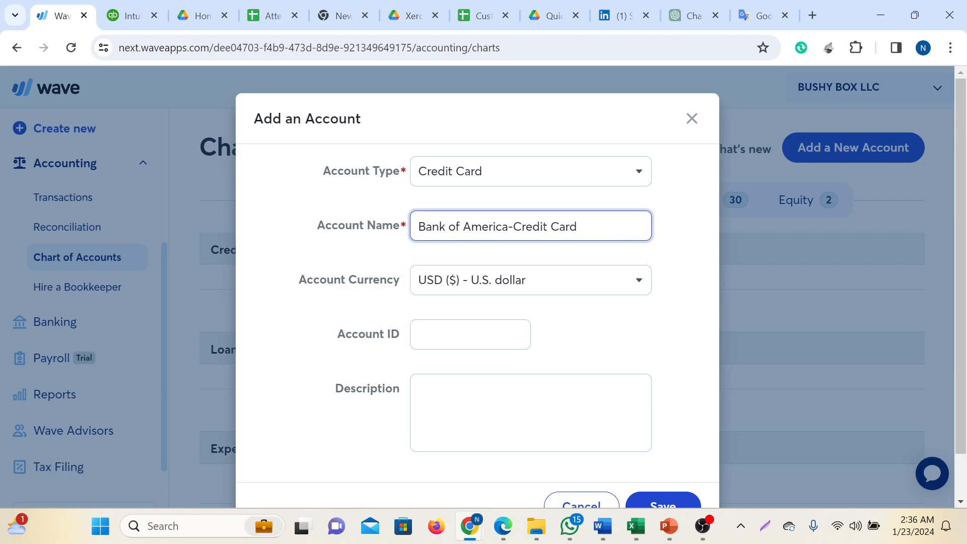
Step: Copy the account name "Bank of America-Credit Card" into the description and save the account
key(ctrl+a)
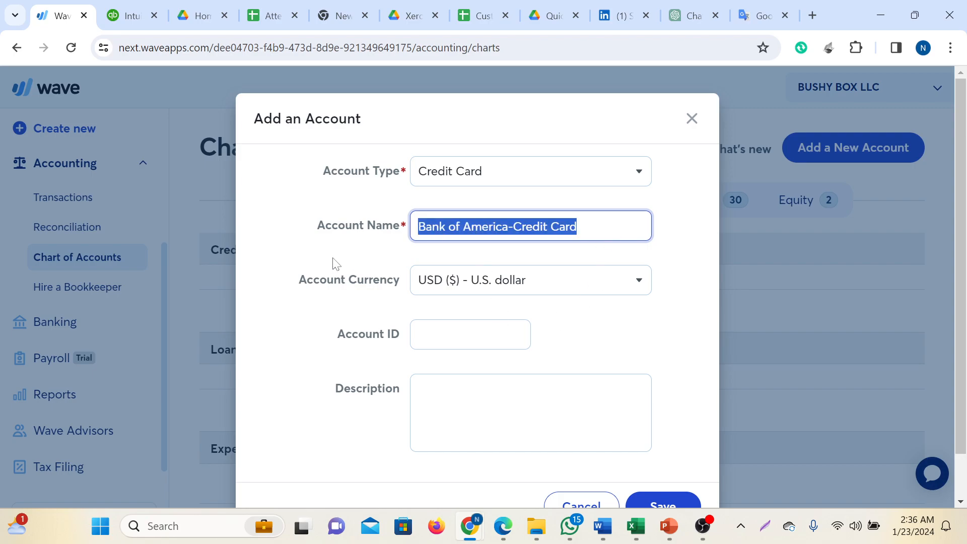
right_click(438, 232)
click(479, 302)
click(453, 391)
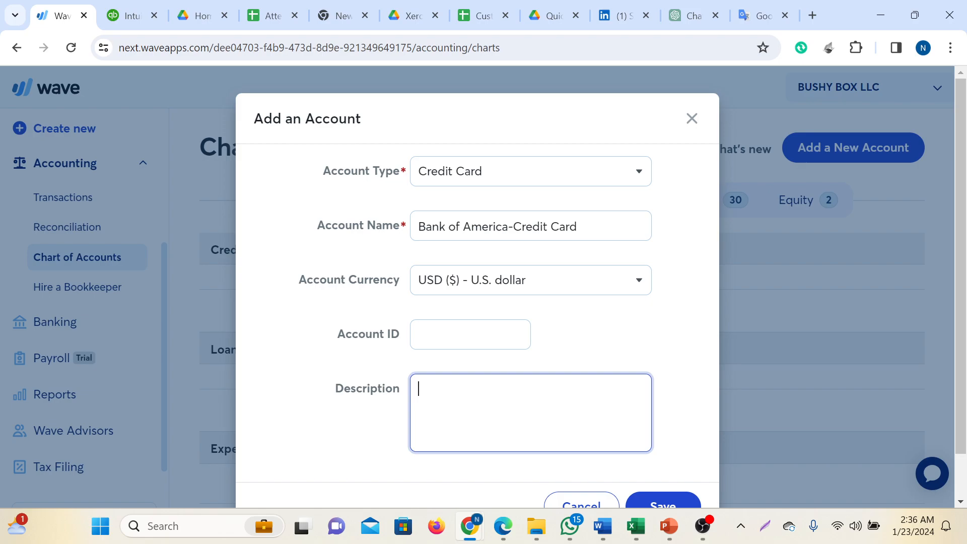
right_click(453, 392)
click(497, 189)
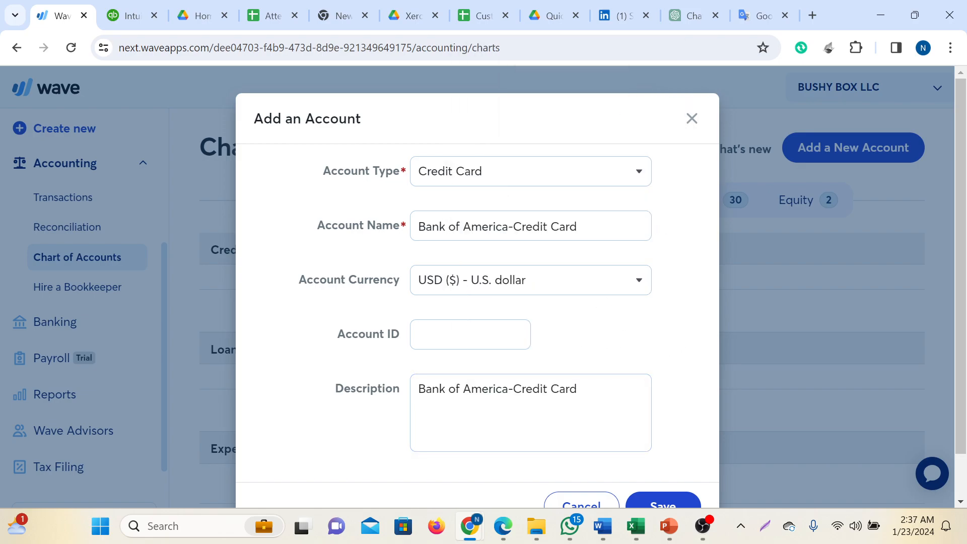
scroll(561, 353, down, 1)
click(677, 455)
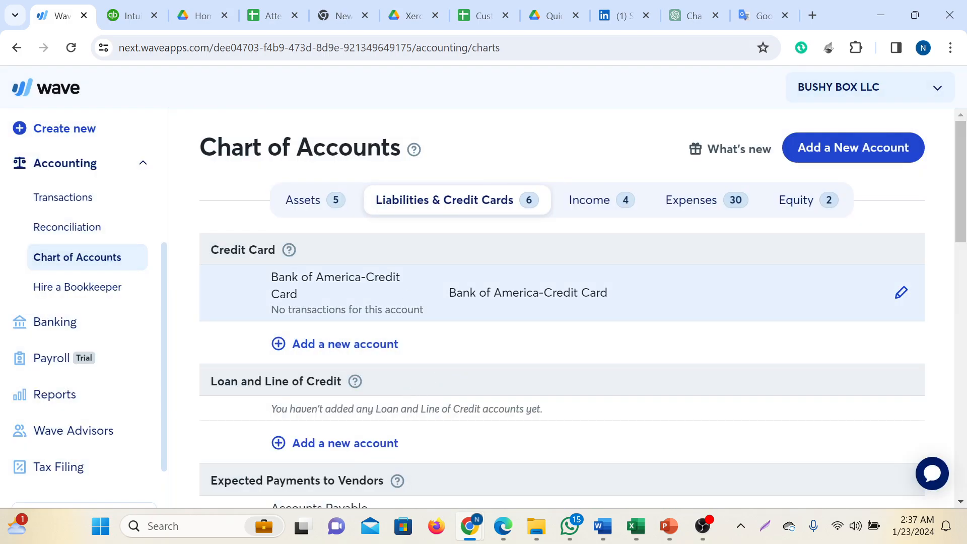
scroll(427, 352, down, 3)
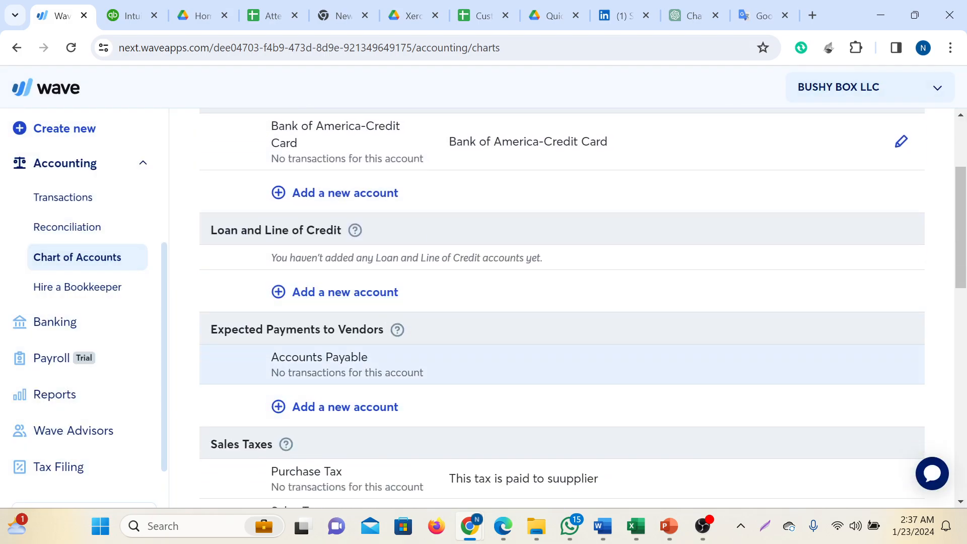
scroll(416, 261, up, 3)
scroll(398, 302, down, 1)
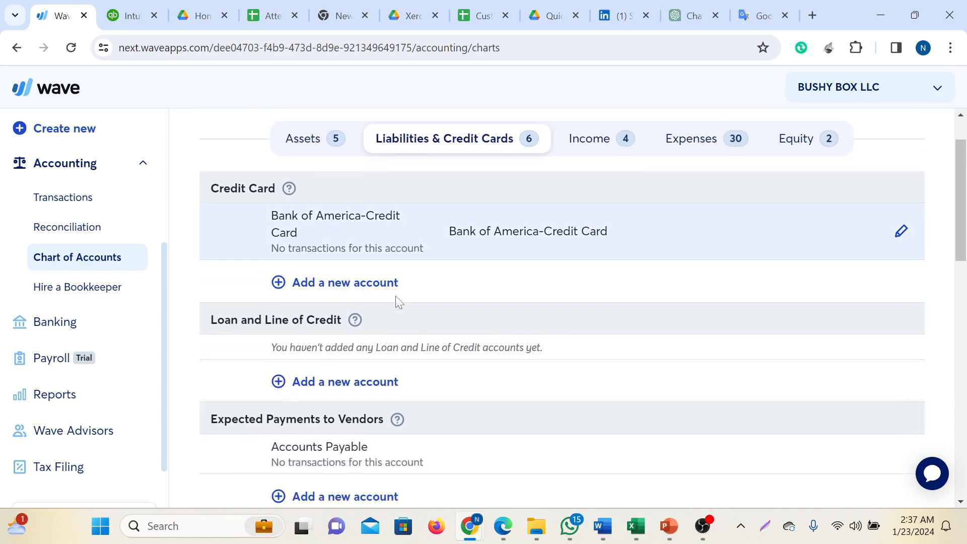
scroll(398, 301, down, 1)
scroll(467, 319, up, 2)
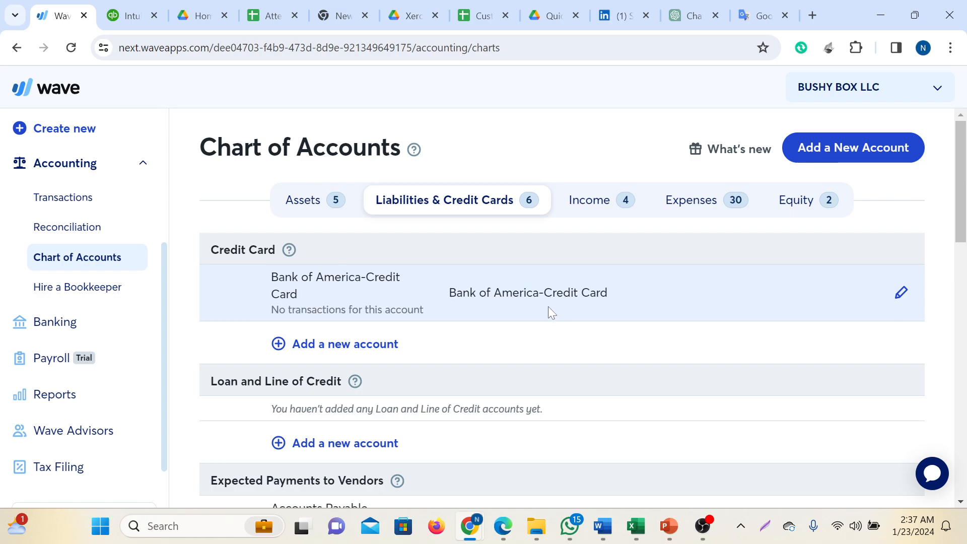
Step: Review the Assets accounts and the account types offered for a new account, and cancel the new account form
click(306, 202)
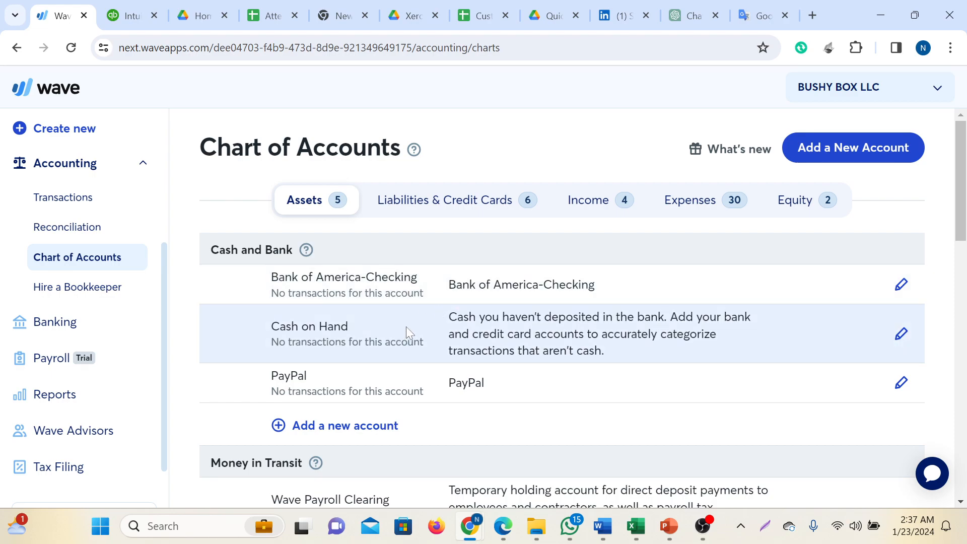
click(862, 149)
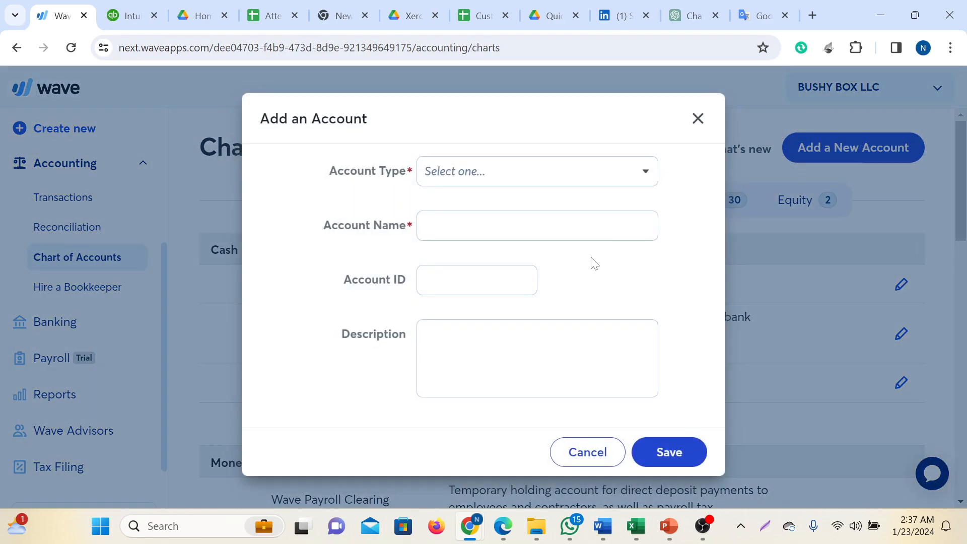
click(582, 173)
scroll(509, 287, down, 10)
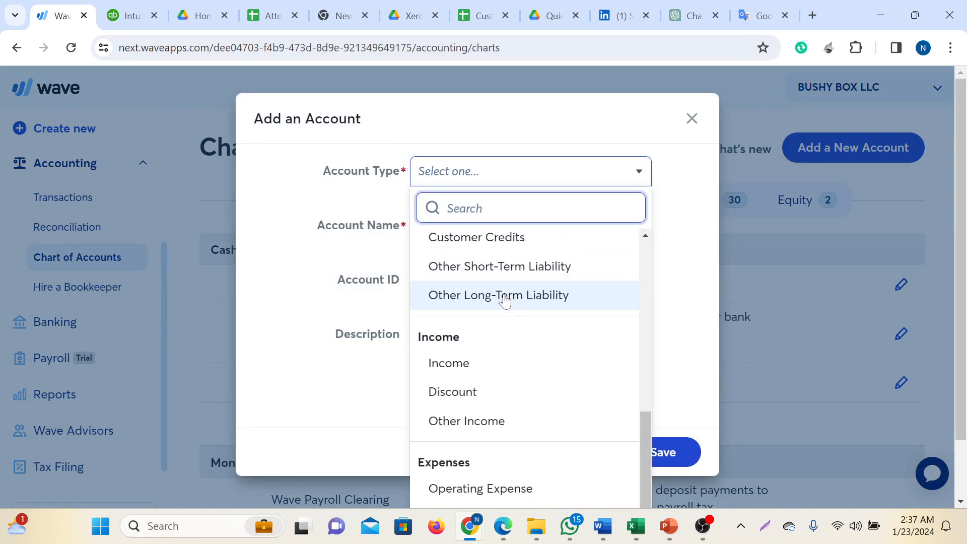
scroll(507, 322, down, 2)
scroll(512, 337, up, 10)
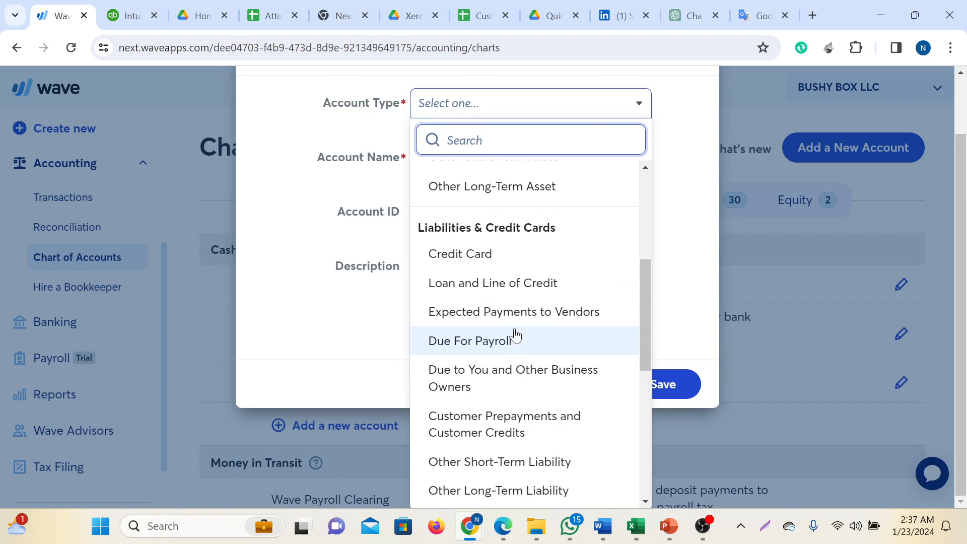
scroll(680, 328, up, 2)
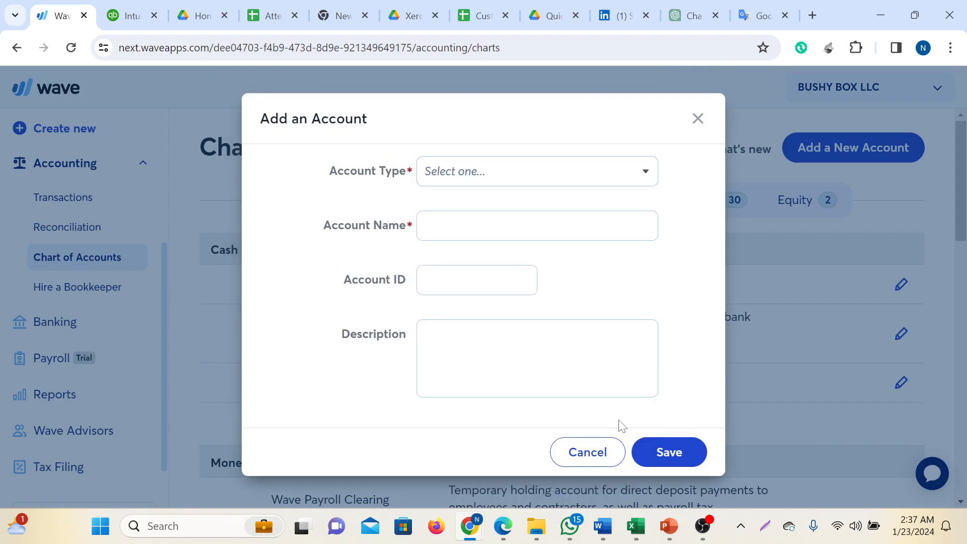
click(587, 452)
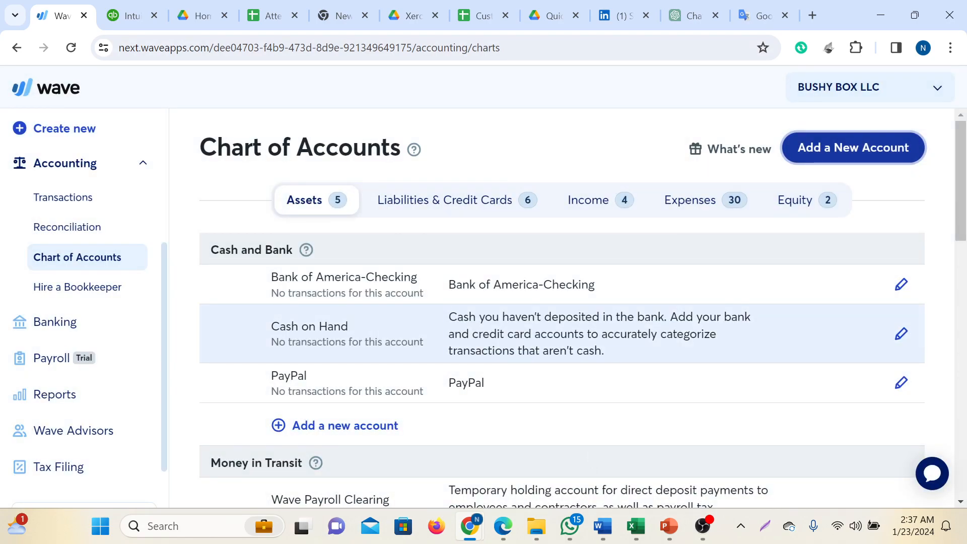
Step: Copy the equity account name "Owners Contribution" from the BUSHY BOX LLC Word document and return to Wave
click(604, 526)
click(414, 390)
click(417, 371)
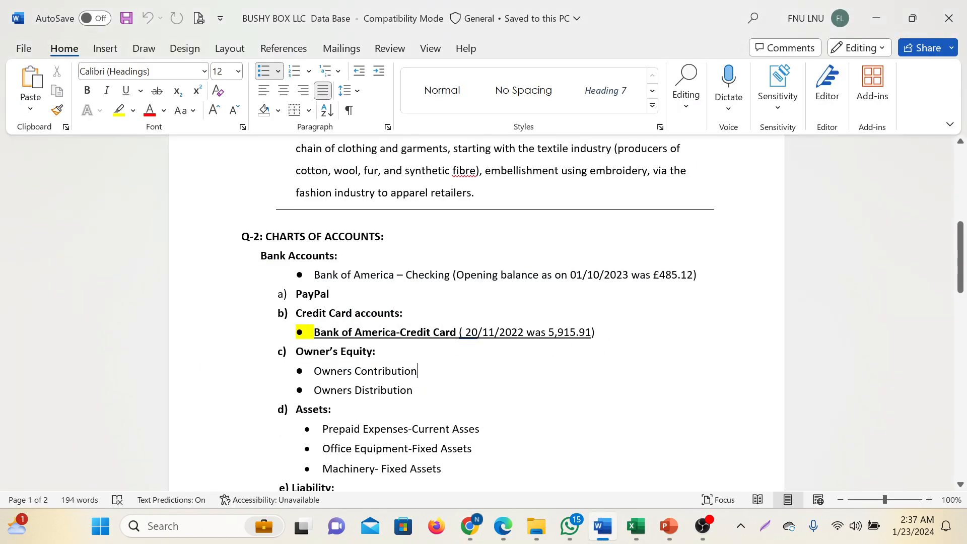
scroll(418, 371, down, 1)
drag(314, 334, 416, 335)
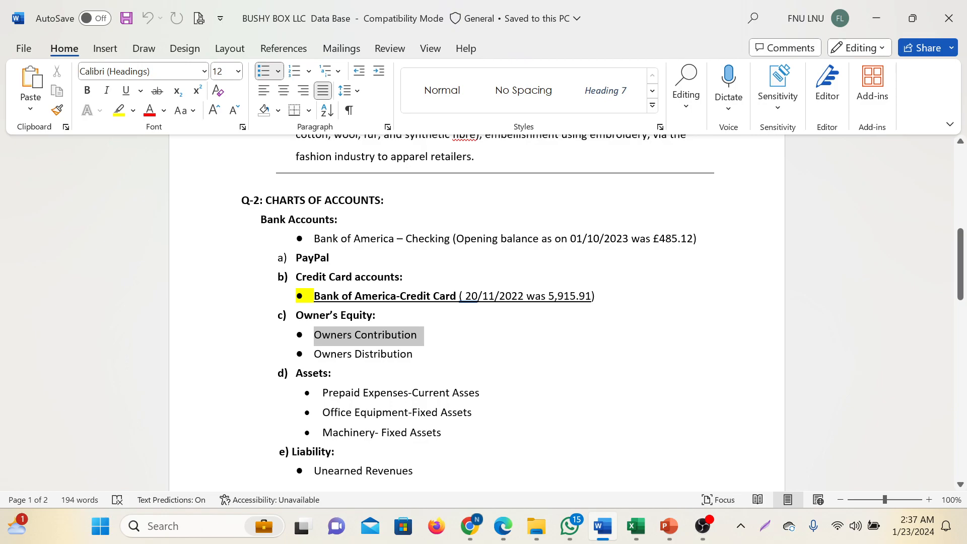
right_click(409, 334)
click(456, 175)
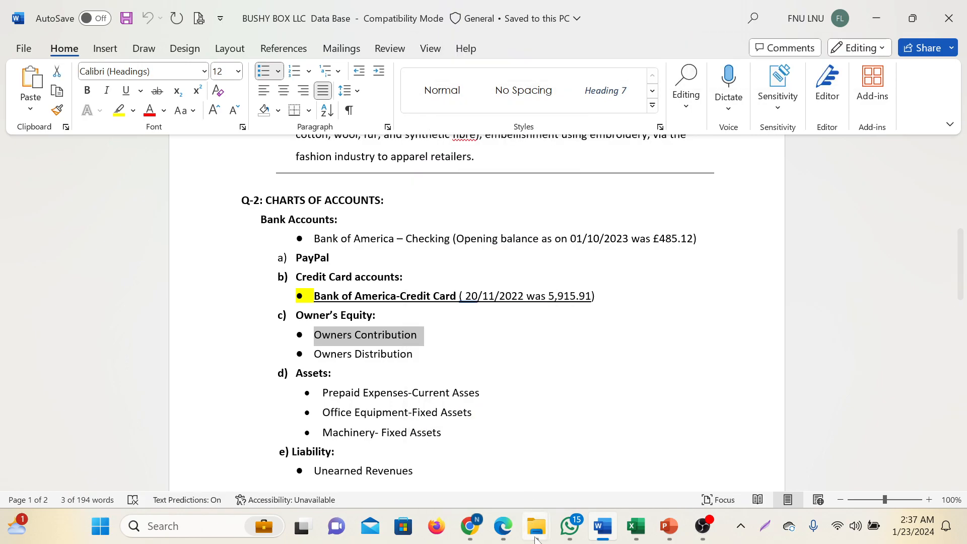
click(456, 529)
click(366, 486)
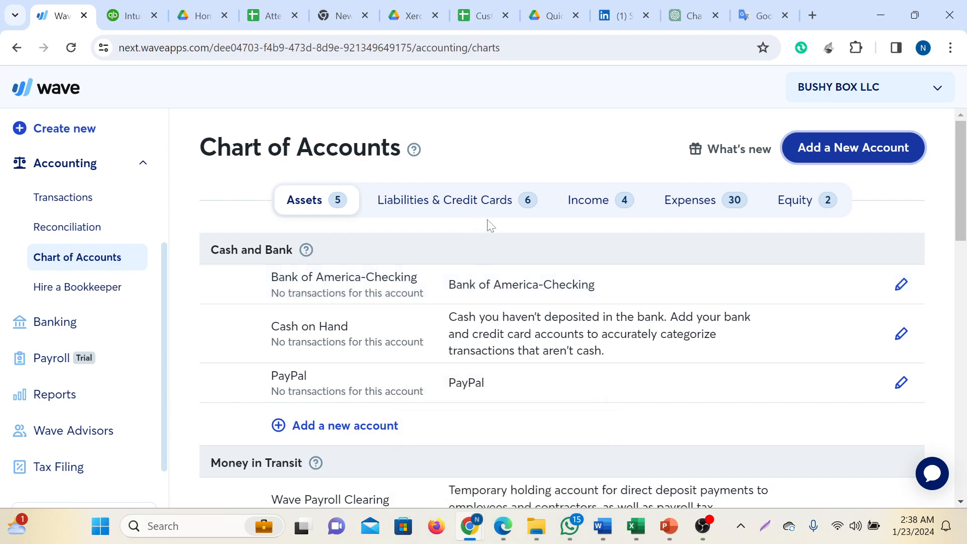
Step: Start a new equity account under Business Owner Contribution and Drawing and paste "Owners Contribution" as its name without the bullet
click(805, 209)
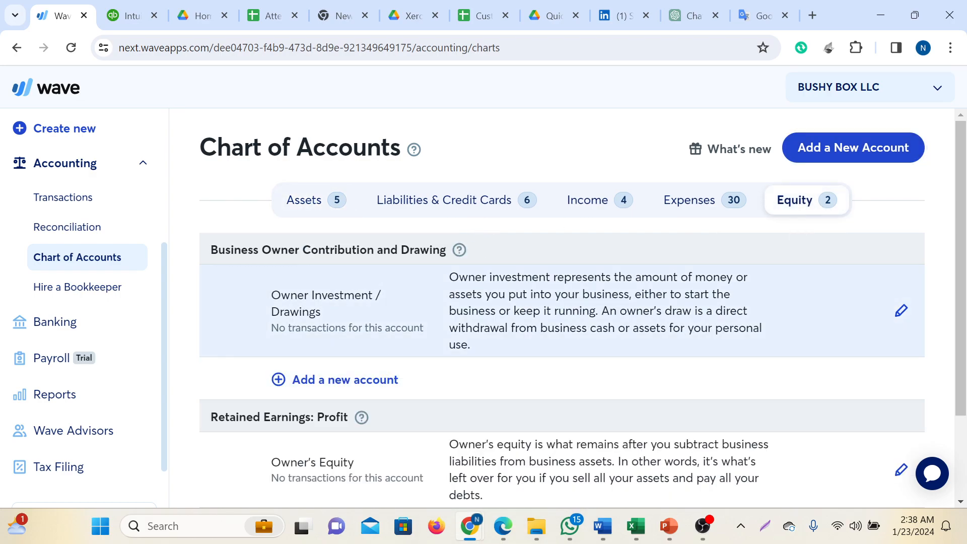
scroll(403, 304, down, 3)
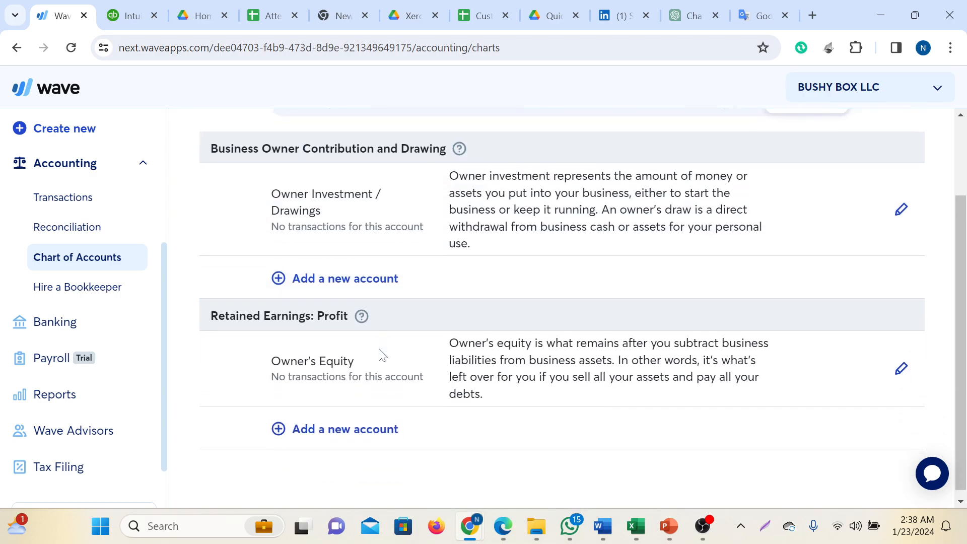
scroll(713, 297, up, 3)
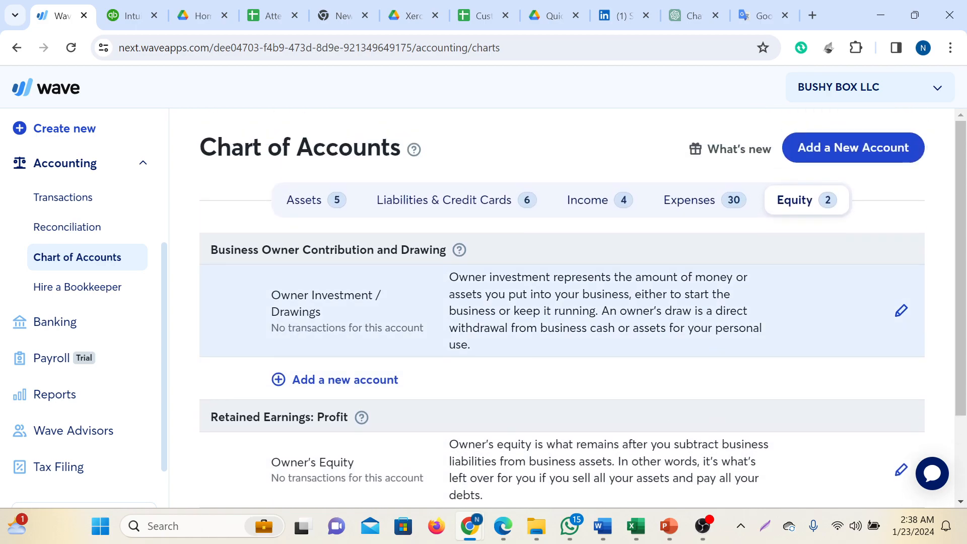
scroll(691, 307, down, 3)
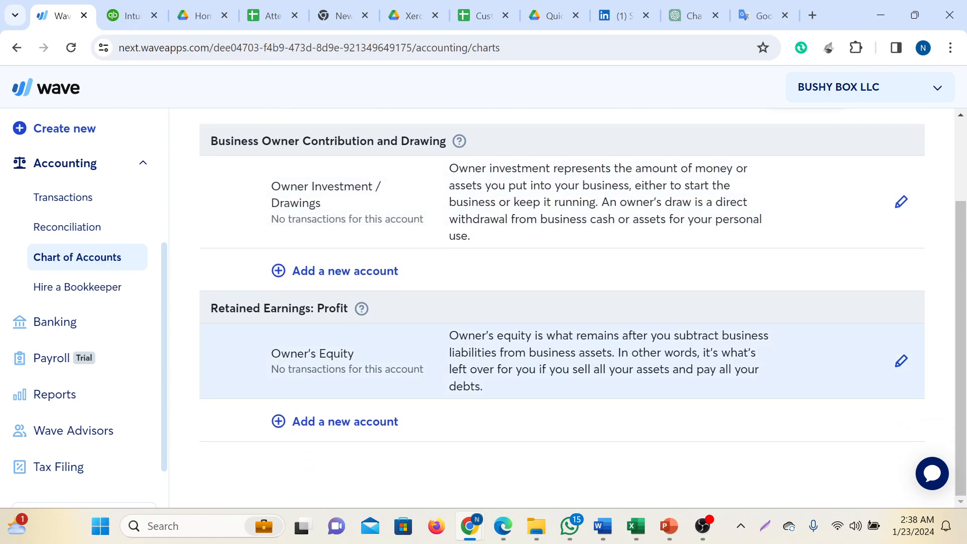
click(358, 272)
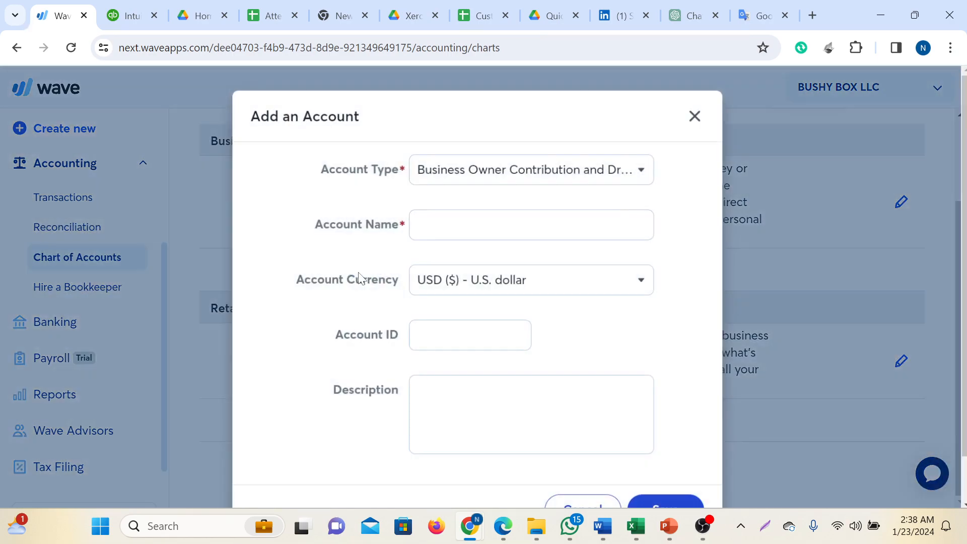
click(448, 225)
right_click(449, 224)
click(492, 371)
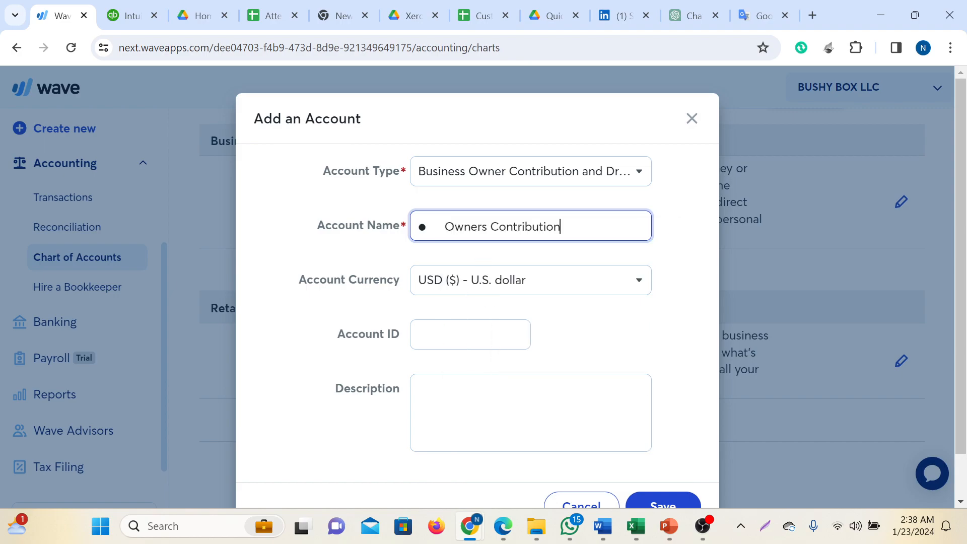
key(BackSpace)
key(BackSpace)
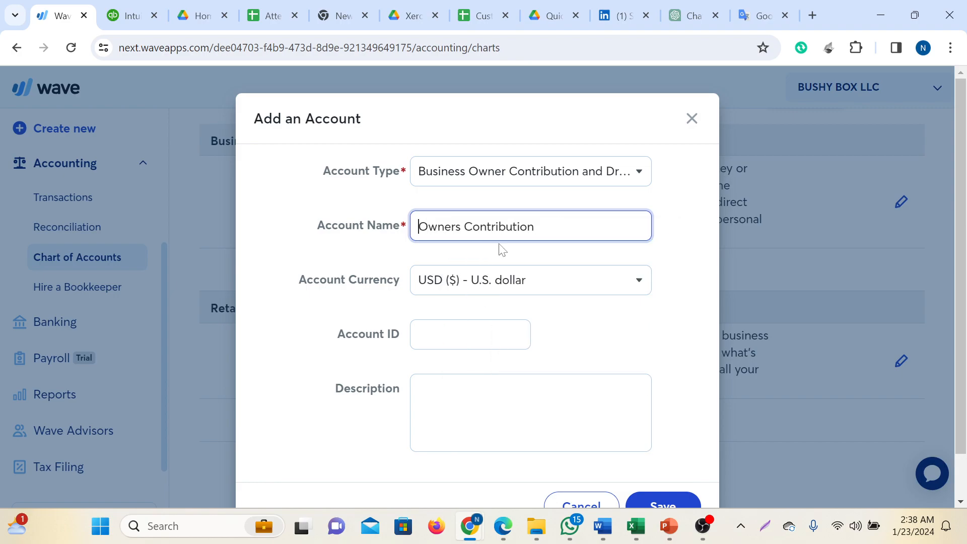
Step: Copy the account name "Owners Contribution" into the description and save the account
click(488, 402)
drag(545, 230, 337, 244)
right_click(469, 222)
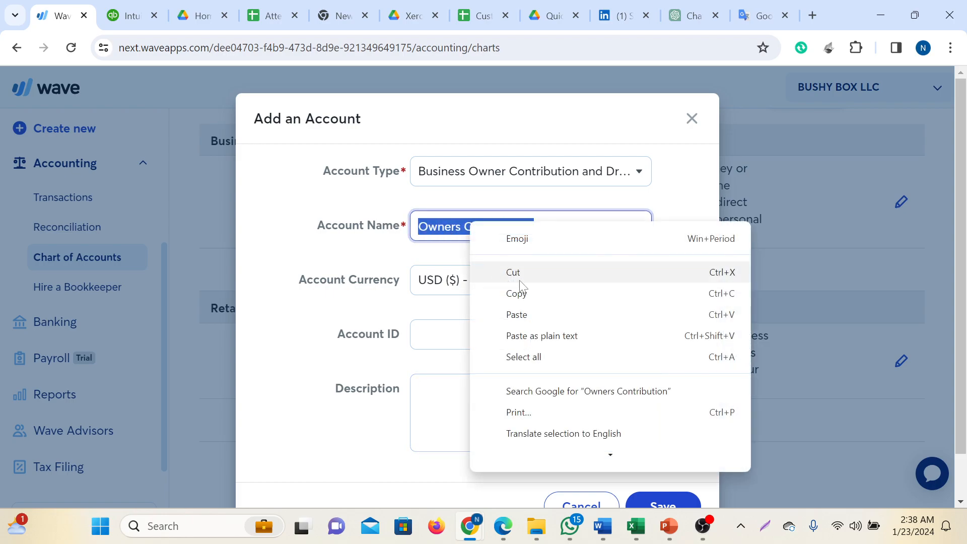
click(518, 293)
click(475, 401)
right_click(476, 401)
click(523, 197)
scroll(675, 448, down, 2)
click(671, 461)
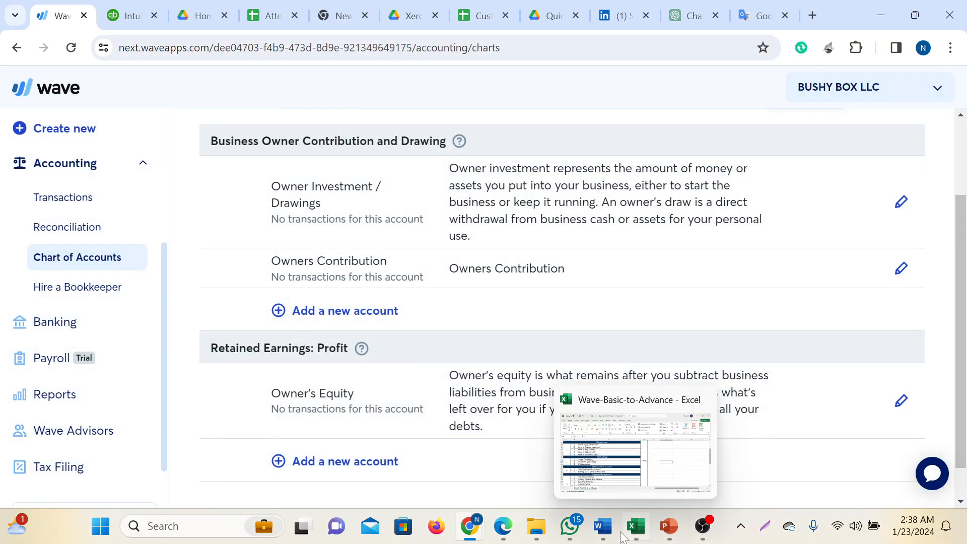
Step: Switch to the Word document and copy "Prepaid Expenses-Current Asses" from the Assets list
click(604, 537)
scroll(392, 331, down, 2)
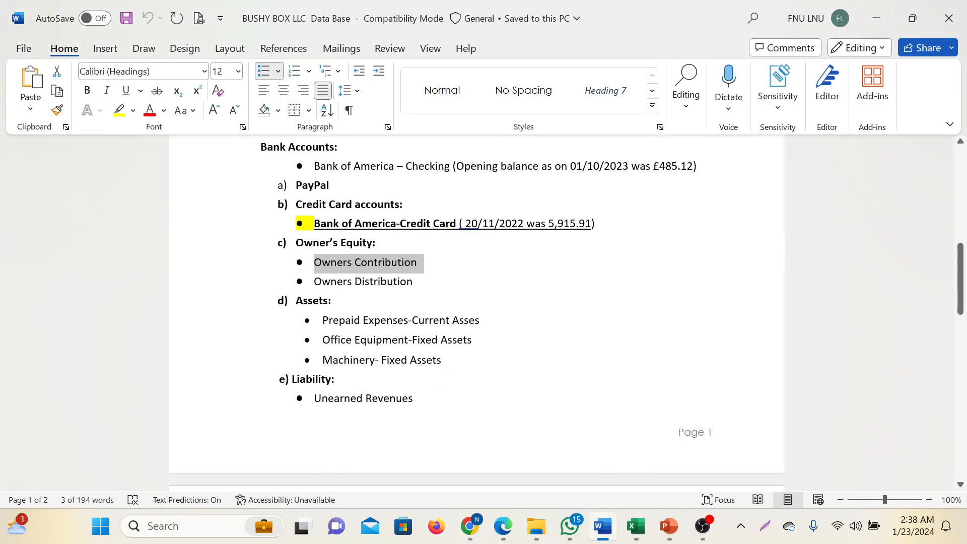
triple_click(446, 320)
right_click(446, 320)
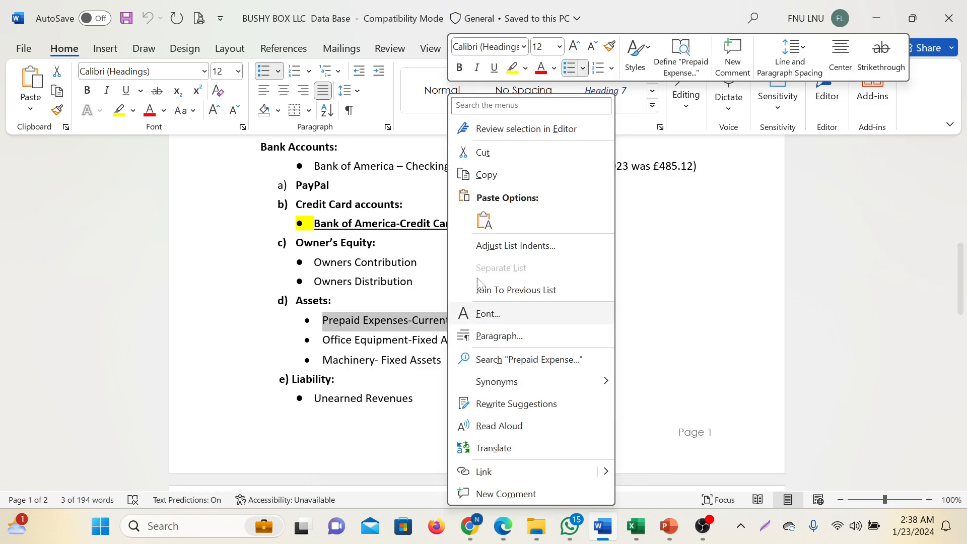
click(486, 175)
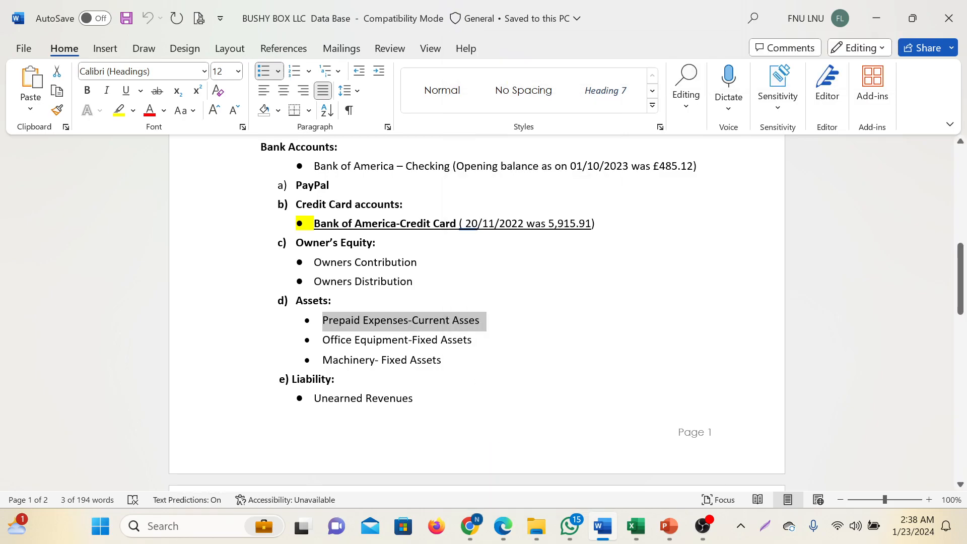
Step: Copy the liability account name "Income Tax Payable" from the Word document's list and return to Wave
click(534, 360)
scroll(534, 359, down, 2)
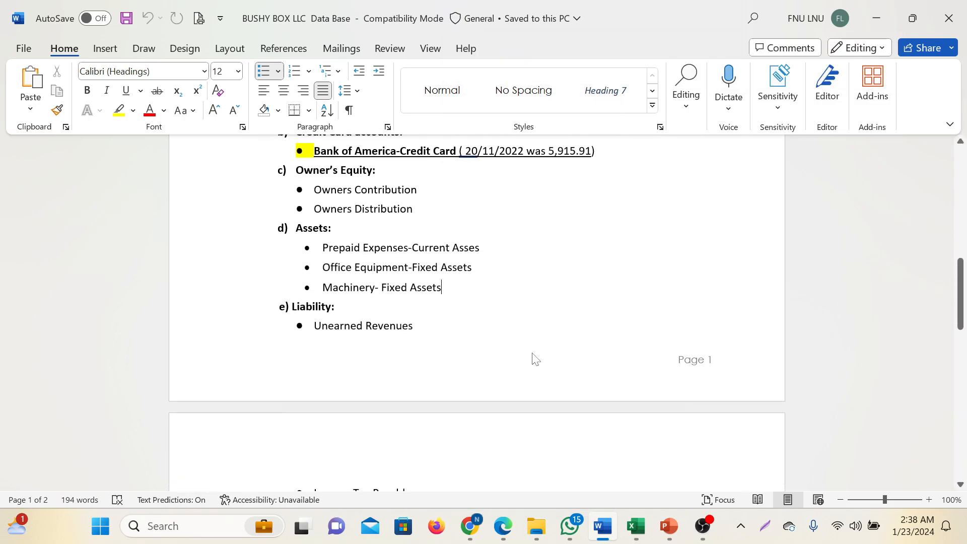
scroll(535, 358, up, 4)
scroll(477, 313, down, 2)
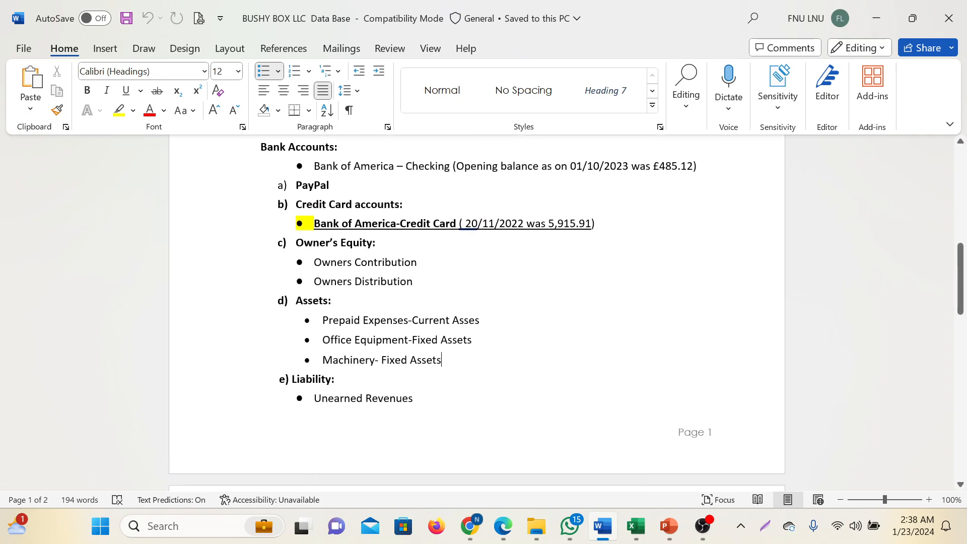
scroll(476, 312, down, 4)
scroll(477, 312, down, 3)
scroll(476, 313, up, 3)
mouse_move(702, 526)
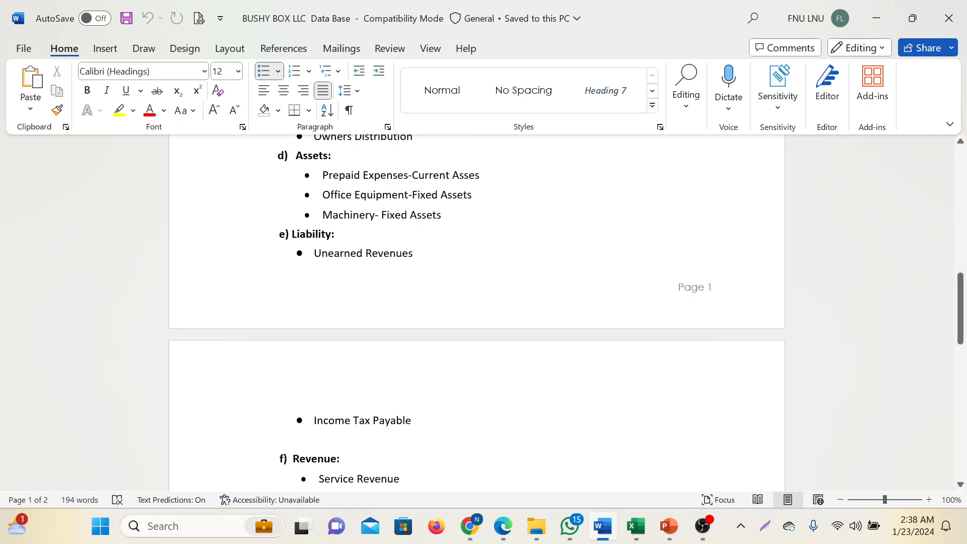
drag(314, 420, 418, 420)
right_click(380, 426)
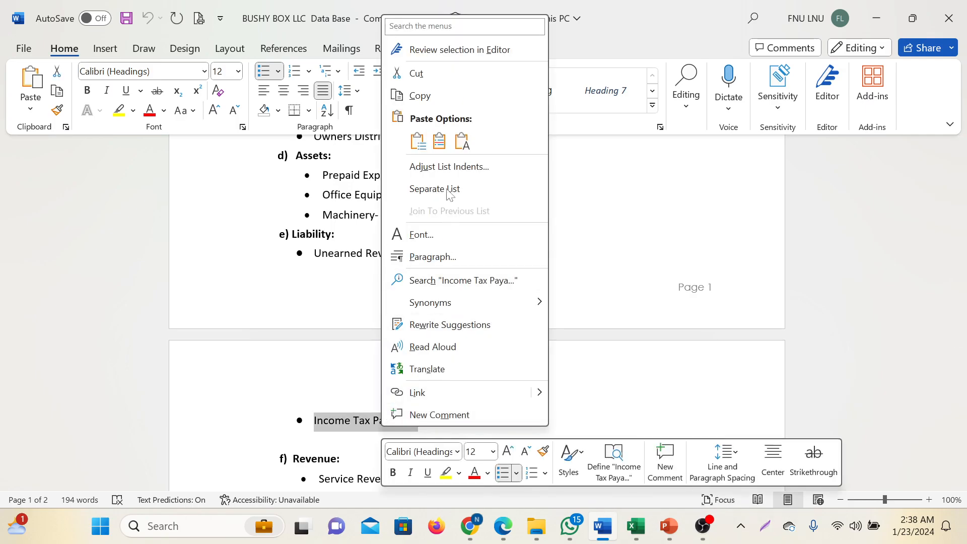
click(433, 95)
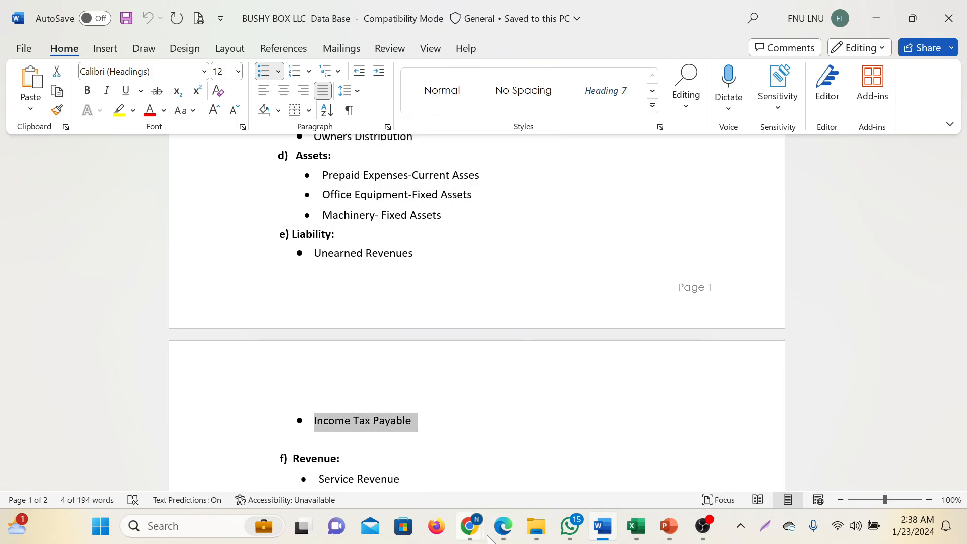
mouse_move(481, 532)
click(382, 443)
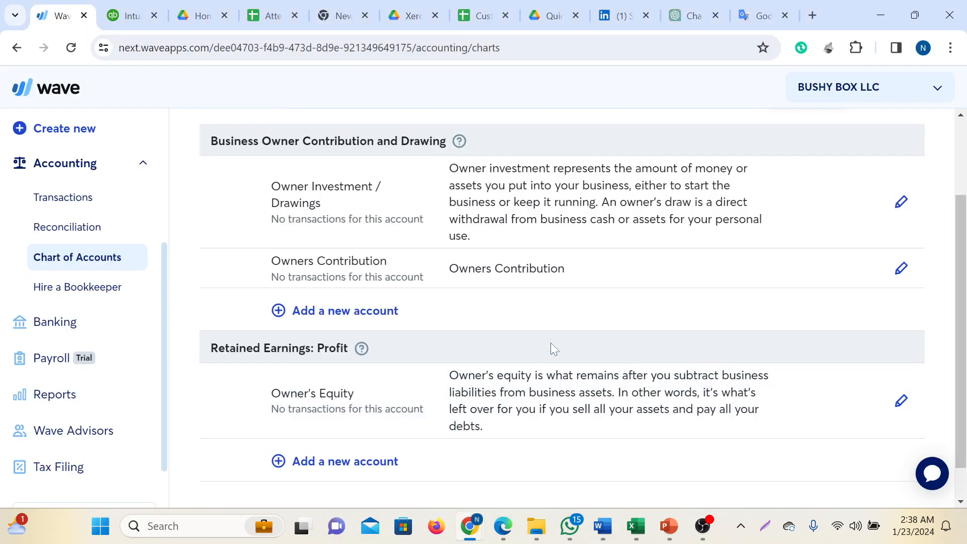
Step: Examine the Equity and the Liabilities & Credit Cards categories for a suitable place for Income Tax Payable
scroll(521, 351, up, 2)
scroll(337, 310, down, 2)
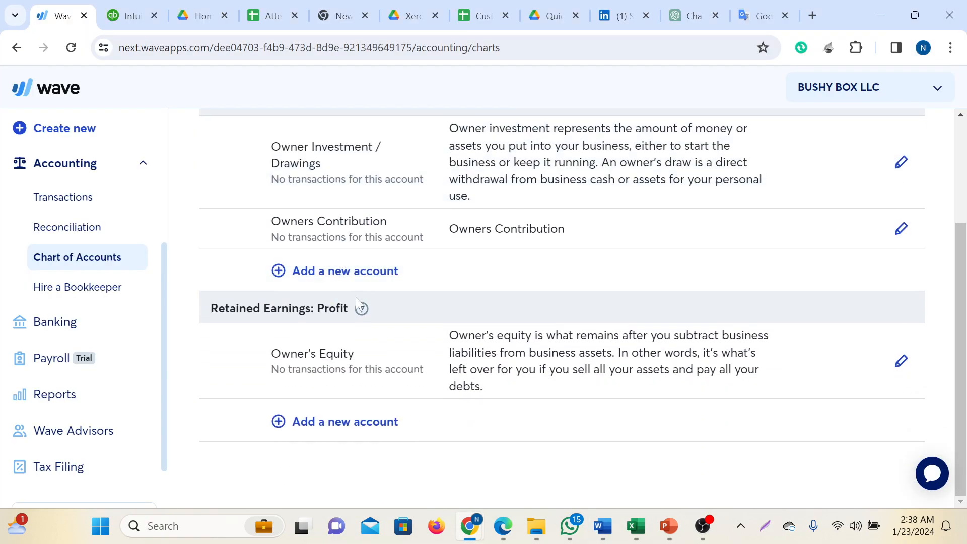
scroll(365, 331, up, 2)
click(447, 204)
scroll(379, 339, down, 4)
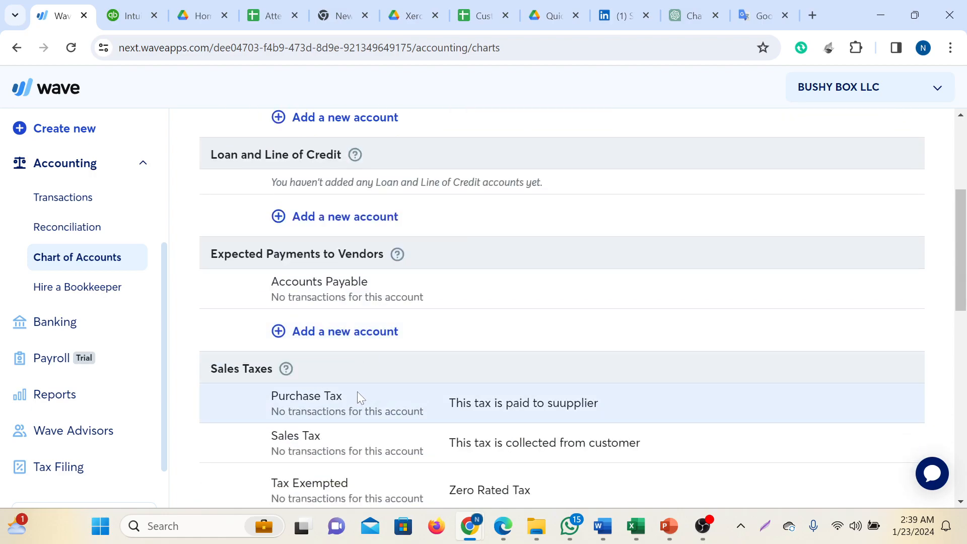
scroll(356, 391, down, 10)
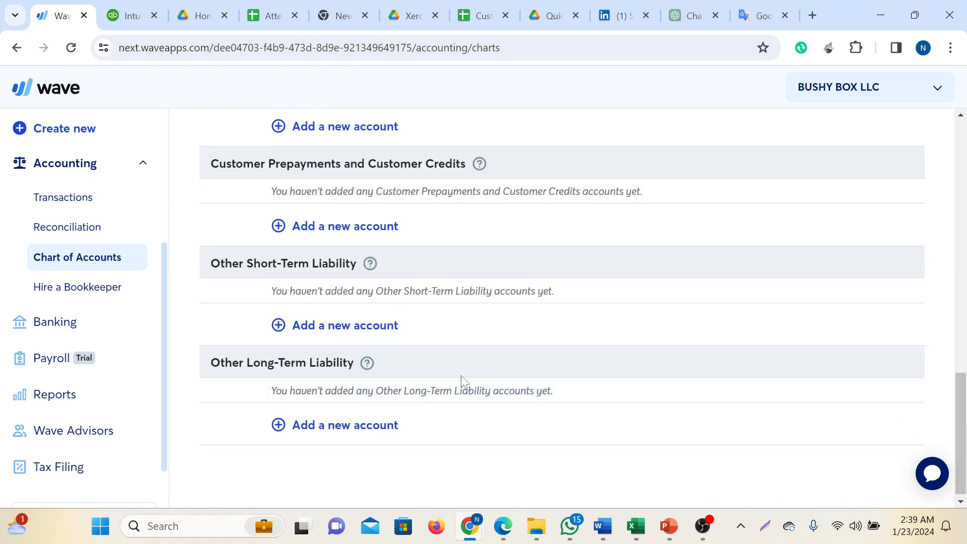
scroll(461, 376, up, 15)
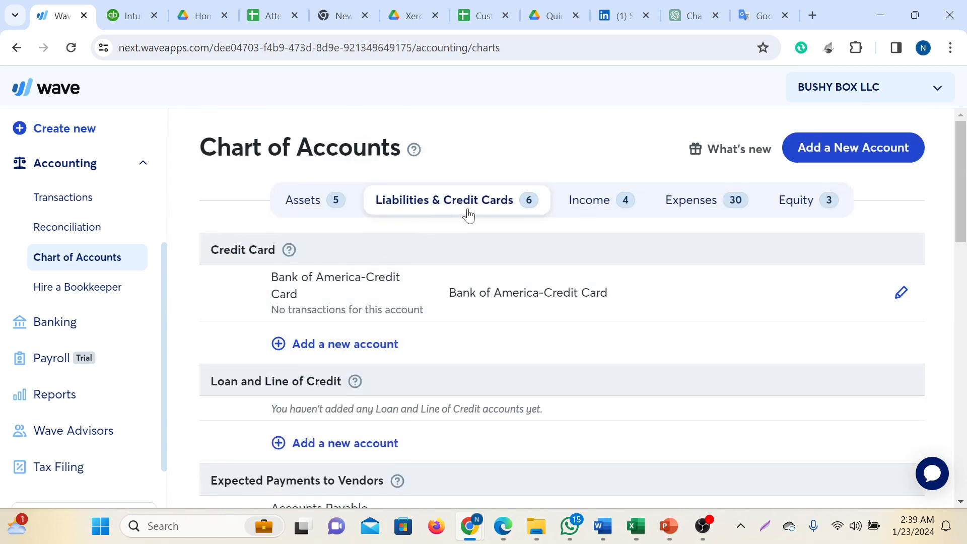
click(351, 346)
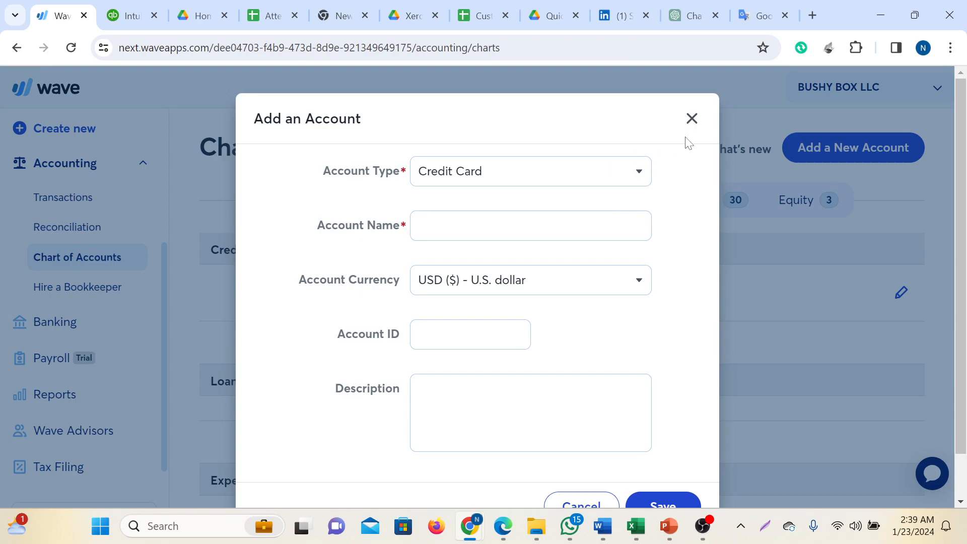
click(691, 120)
scroll(327, 310, down, 3)
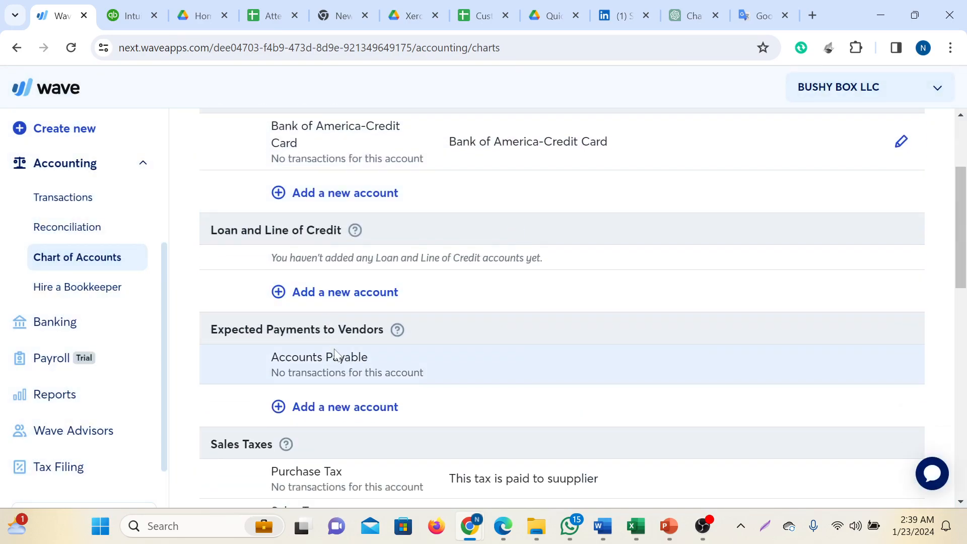
scroll(503, 362, down, 1)
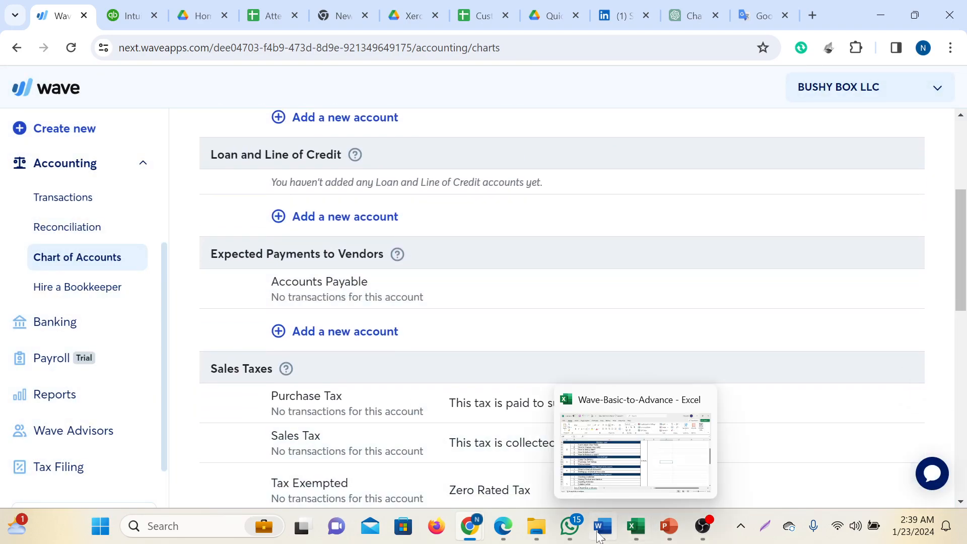
Step: Recheck the Income Tax Payable entry in the Word document, then review all liability account groups in Wave
mouse_move(596, 528)
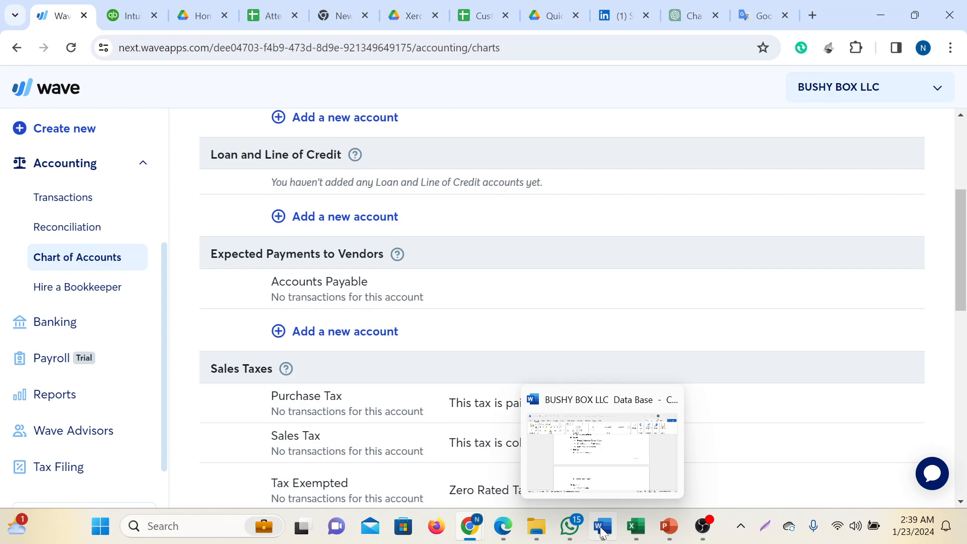
click(669, 528)
click(668, 527)
click(612, 533)
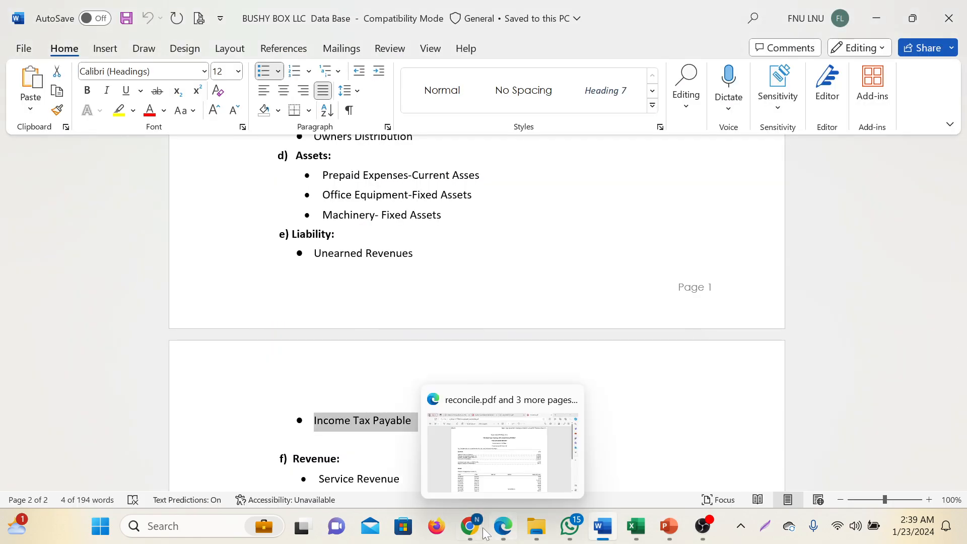
click(479, 413)
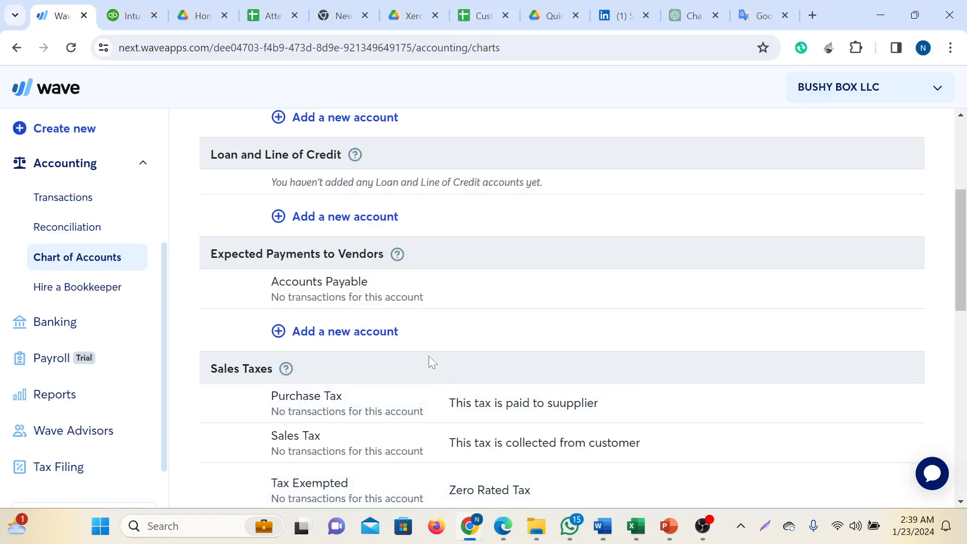
scroll(402, 284, down, 4)
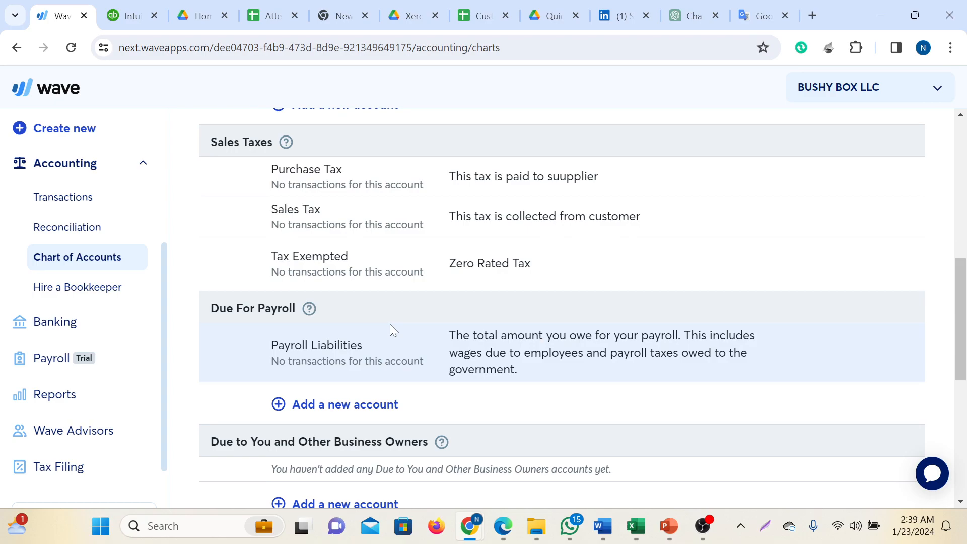
scroll(395, 330, down, 1)
scroll(439, 385, down, 3)
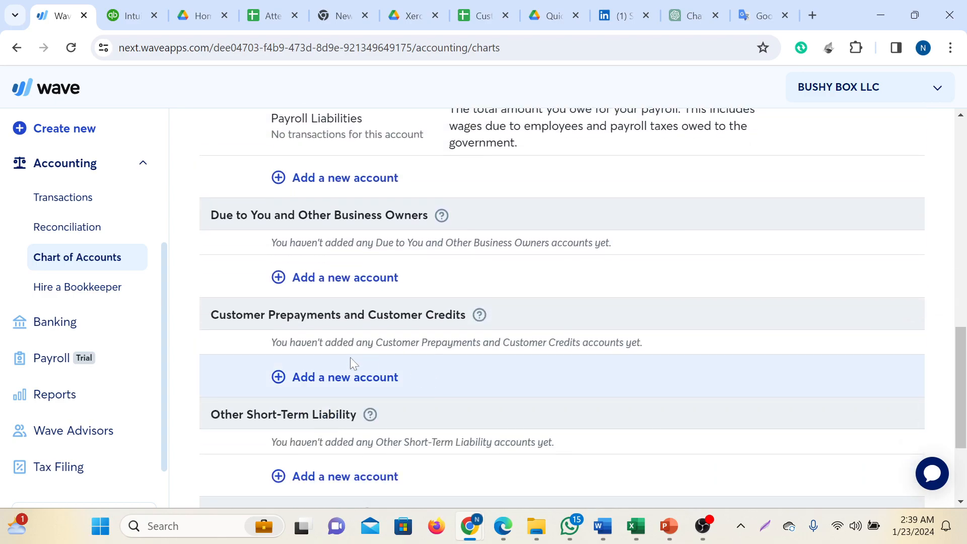
scroll(448, 352, down, 3)
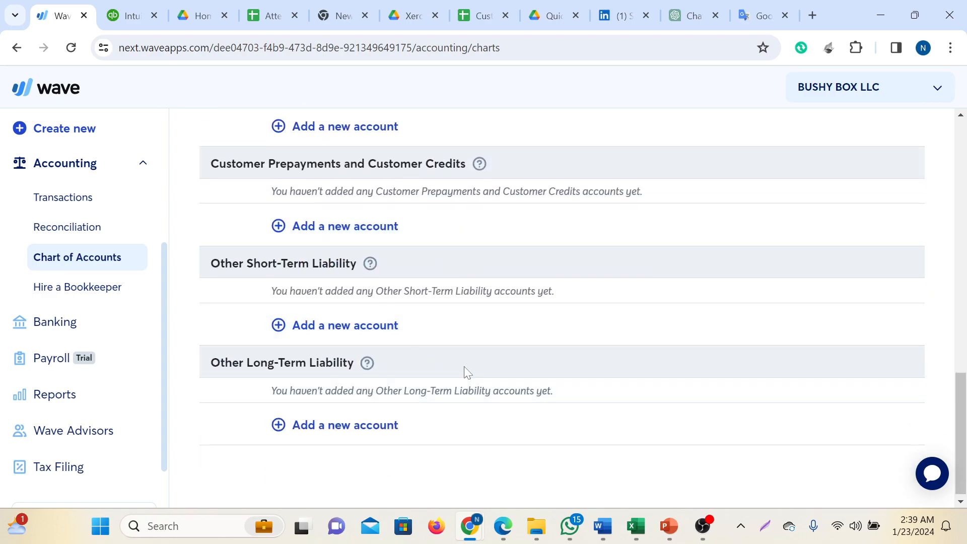
scroll(469, 364, up, 12)
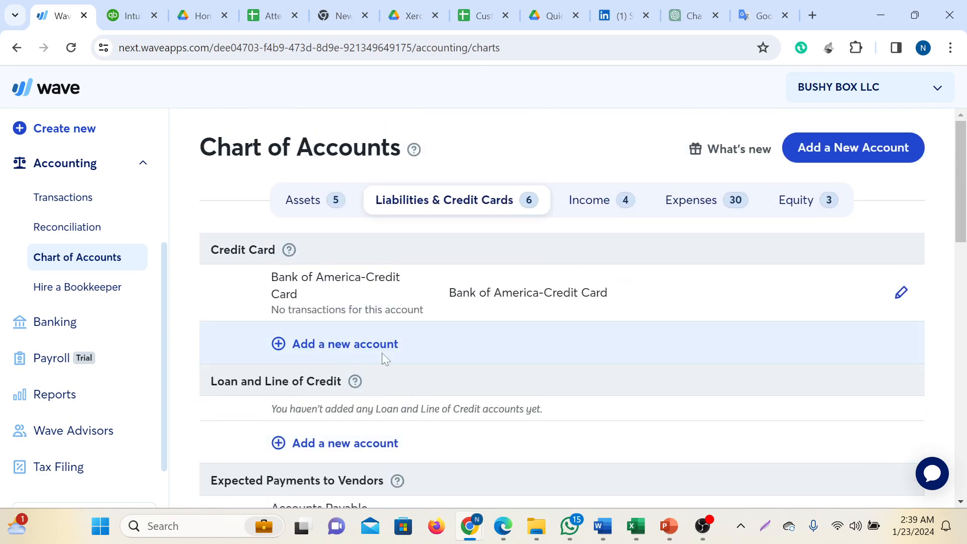
Step: Start a new account under Expected Payments to Vendors and name it "Income Tax Payable" without the pasted bullet
scroll(384, 356, down, 3)
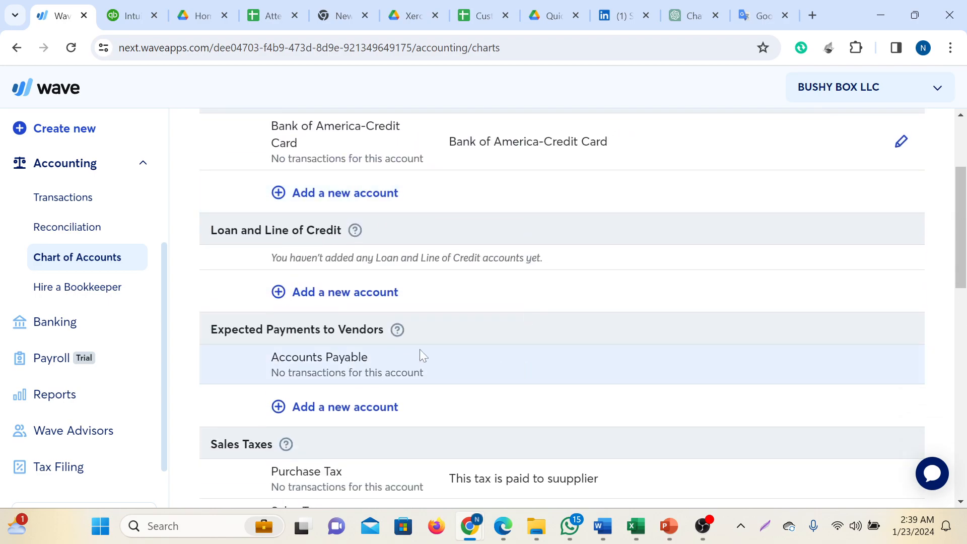
scroll(397, 363, down, 2)
click(360, 332)
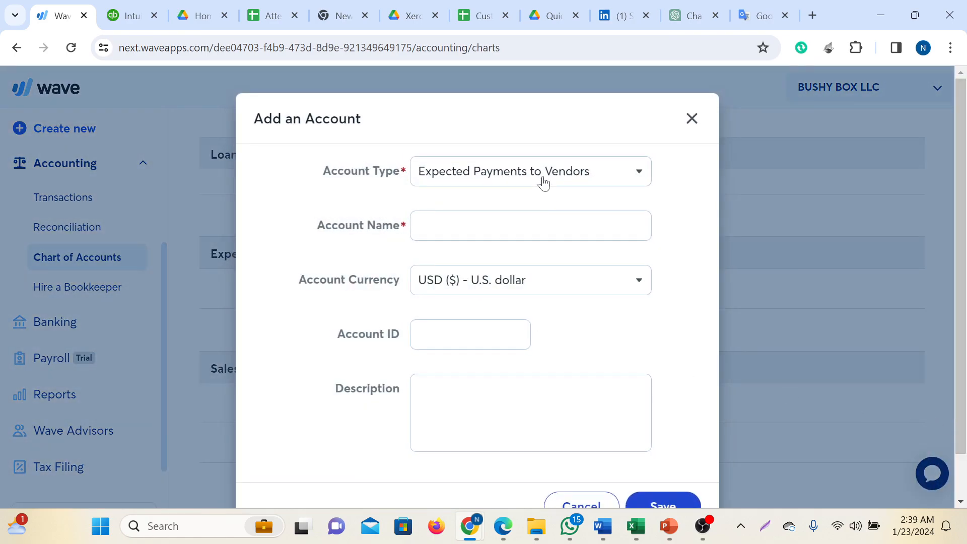
click(542, 184)
click(509, 334)
click(458, 227)
right_click(460, 224)
click(511, 371)
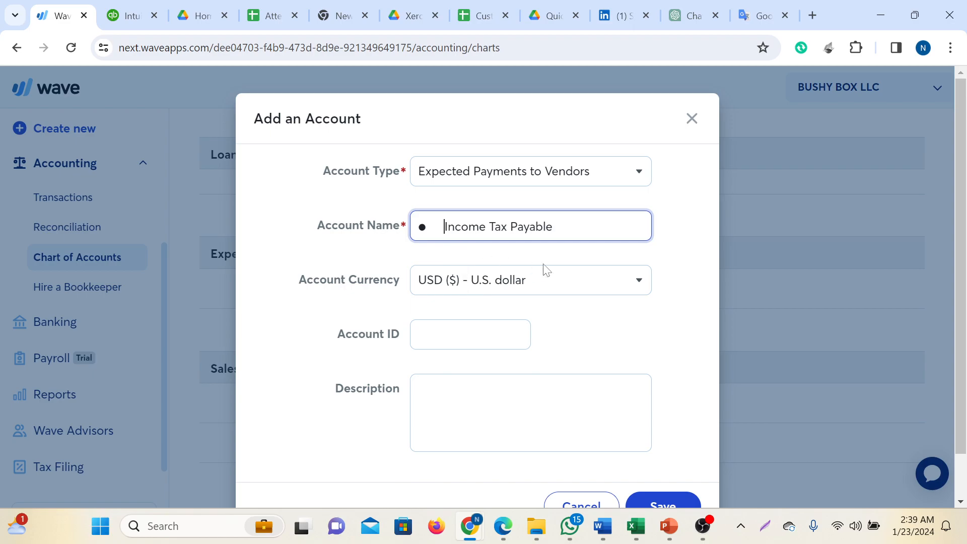
key(BackSpace)
key(BackSpace)
Step: Copy the account name "Income Tax Payable" into the description and save the account
drag(530, 226, 419, 227)
right_click(440, 226)
click(490, 302)
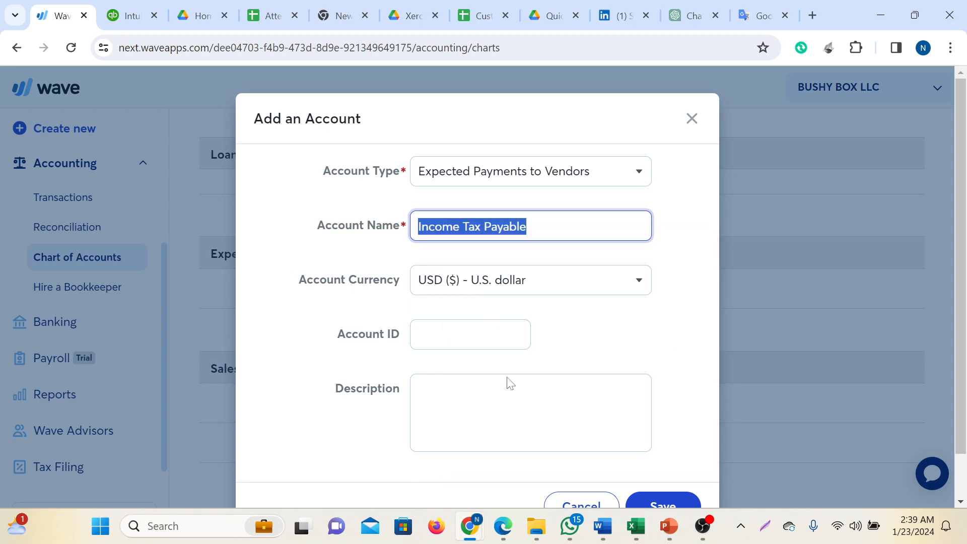
click(476, 398)
right_click(474, 399)
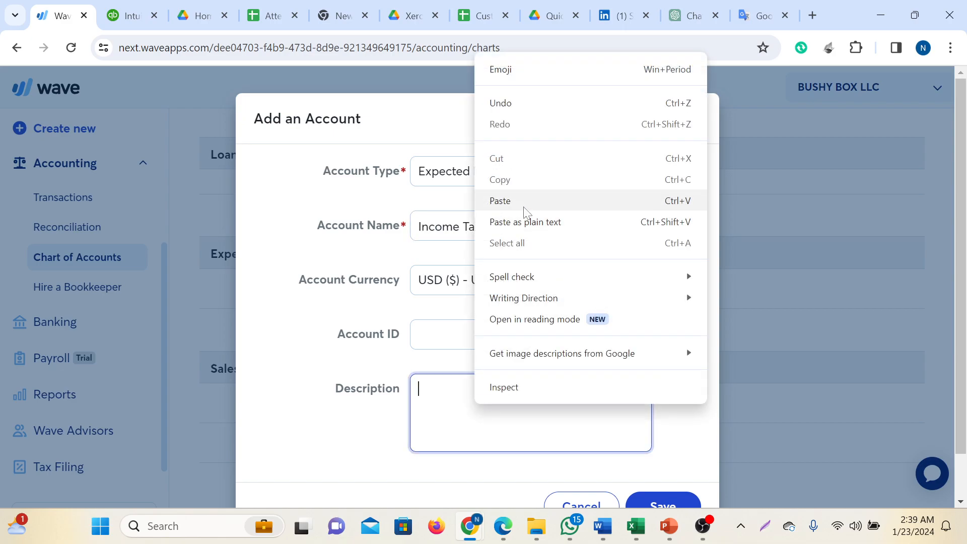
click(539, 201)
click(663, 504)
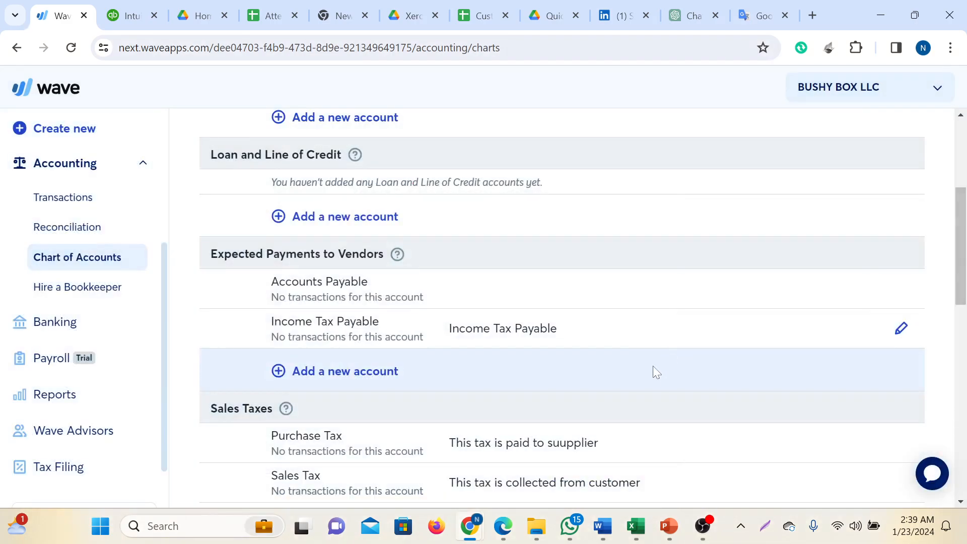
click(702, 526)
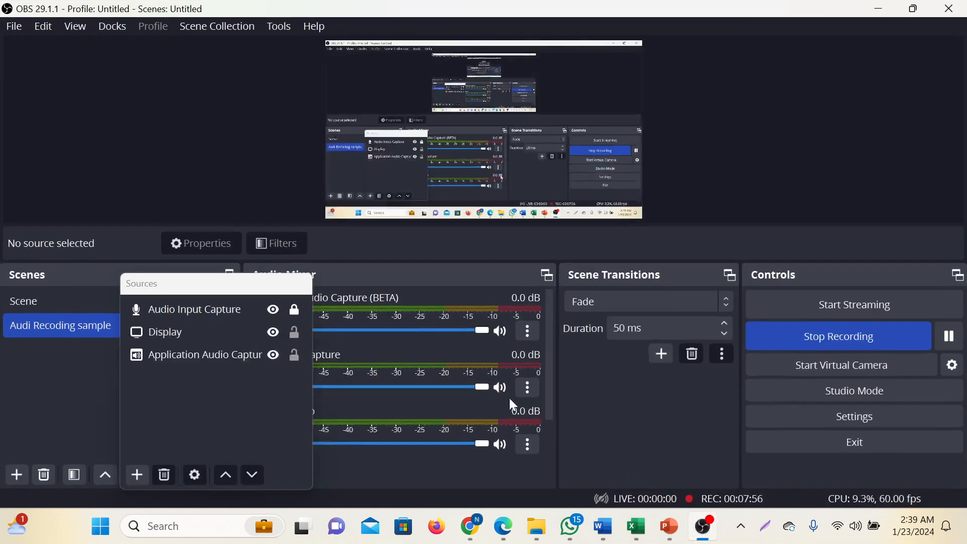
click(702, 528)
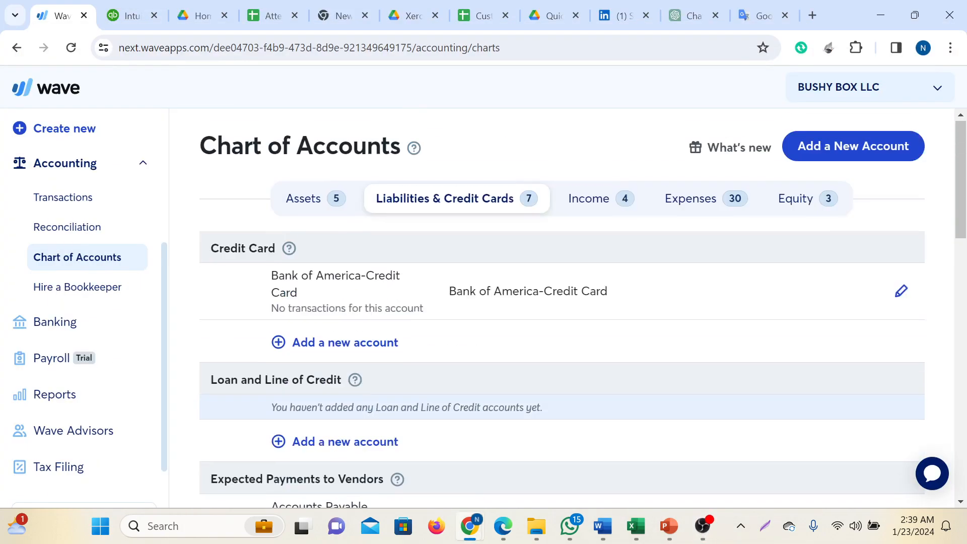
Step: Read the Revenue list in the Word document and examine the account groups in Wave's Income category
scroll(456, 412, down, 6)
click(602, 527)
click(595, 438)
scroll(595, 438, down, 3)
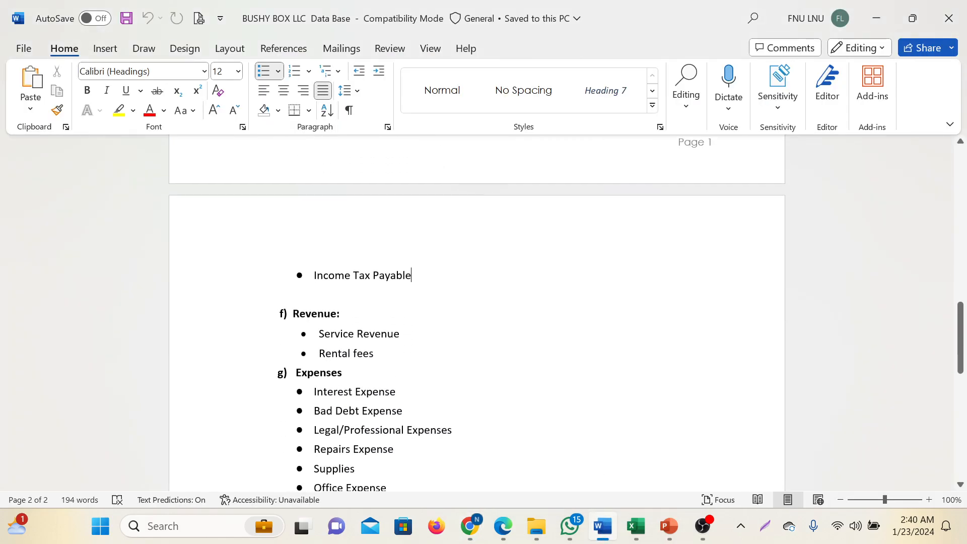
mouse_move(469, 526)
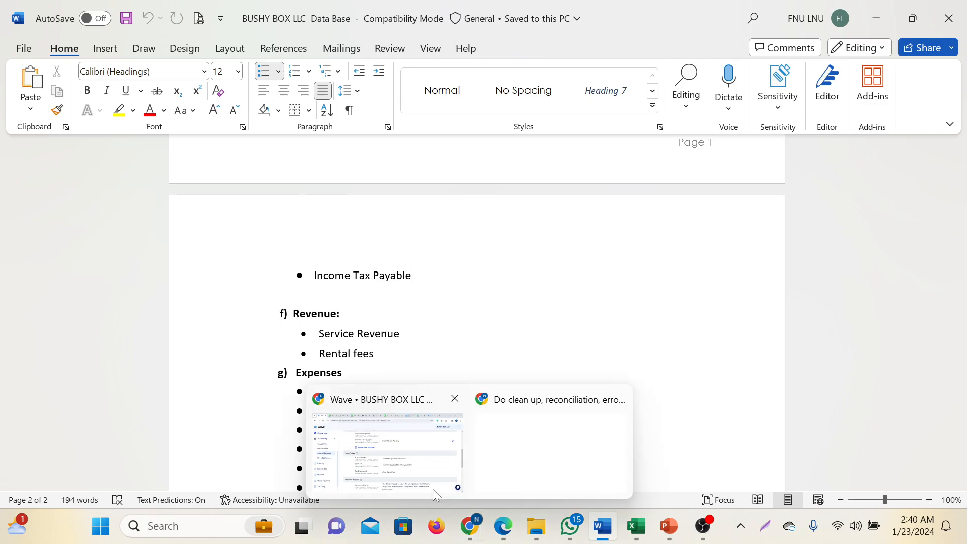
click(413, 448)
scroll(611, 357, up, 7)
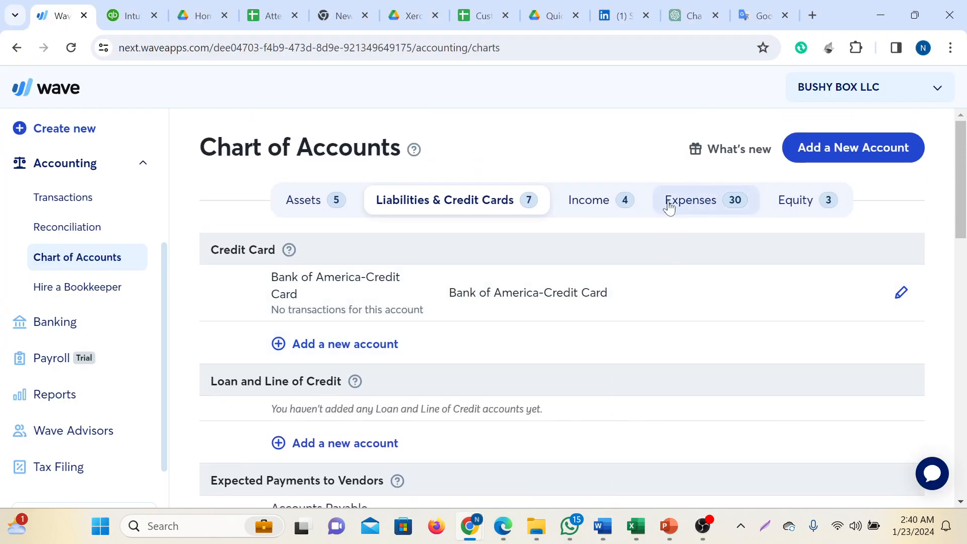
click(583, 210)
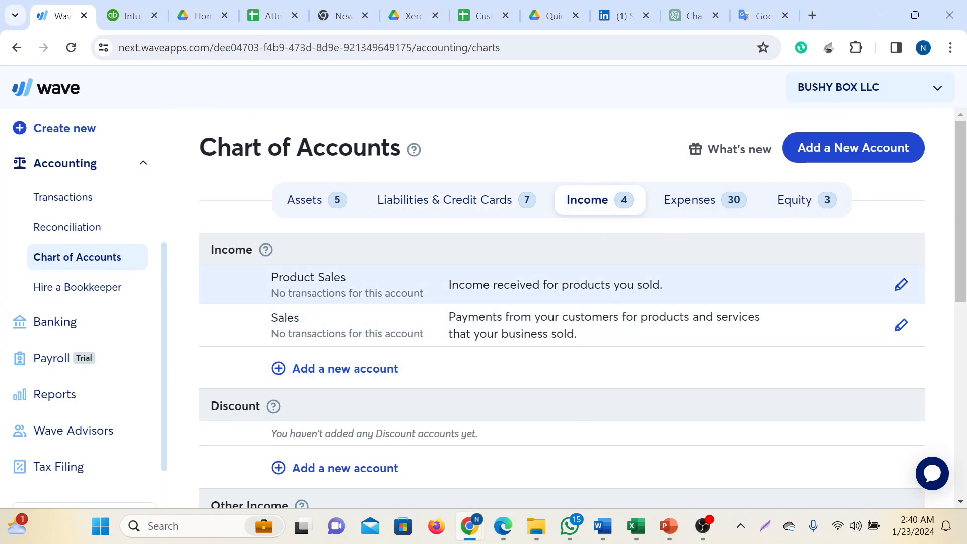
scroll(443, 307, down, 2)
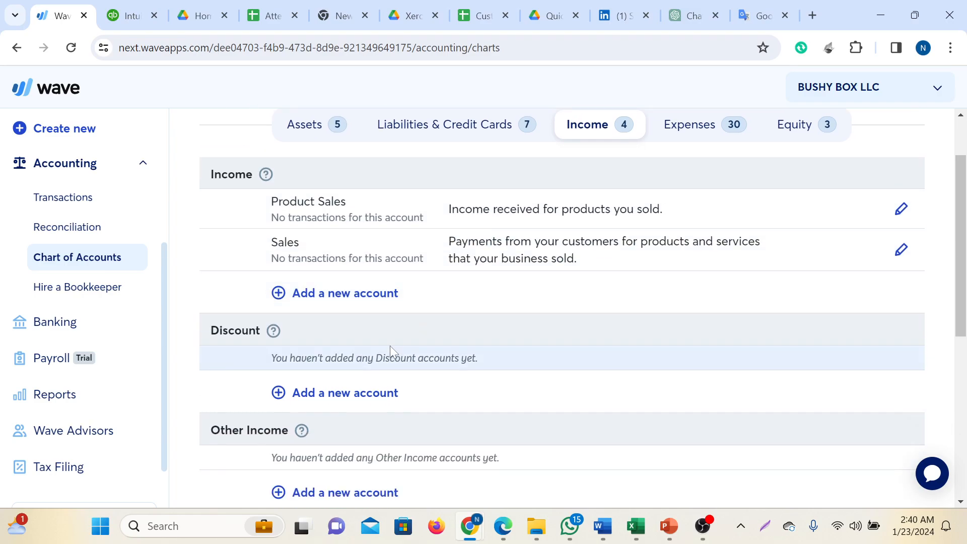
scroll(389, 346, down, 3)
scroll(429, 334, down, 3)
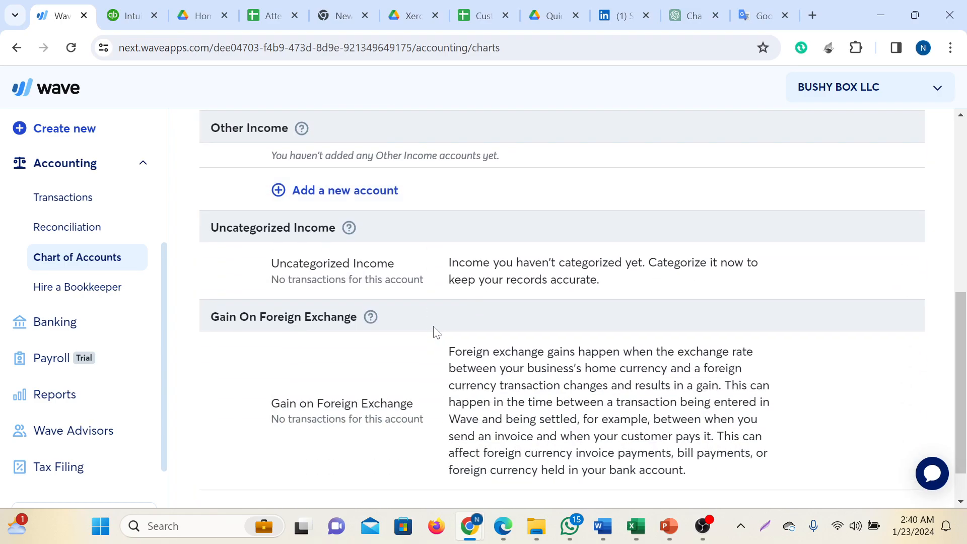
scroll(433, 327, down, 1)
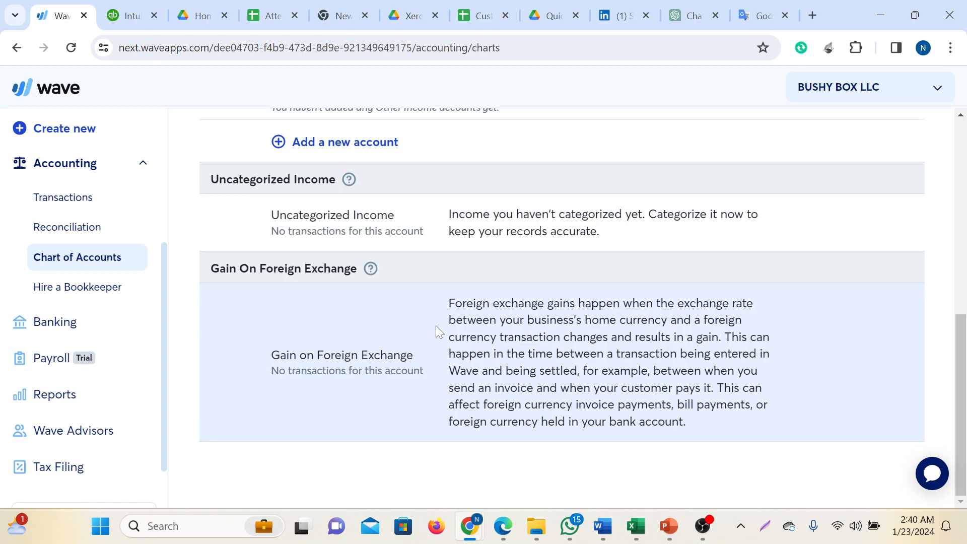
scroll(439, 327, up, 10)
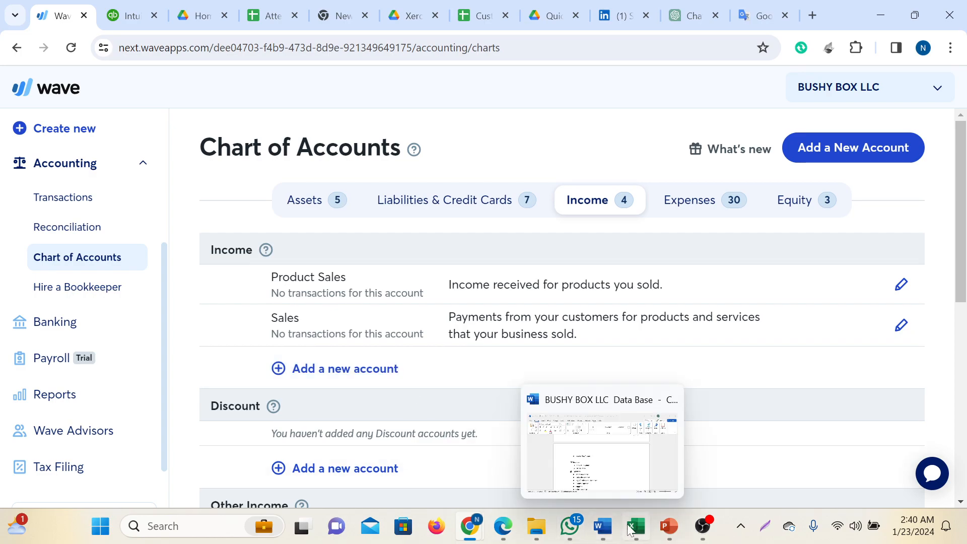
Step: Copy the revenue account name "Rental fees" from the Word document and return to Wave
click(602, 526)
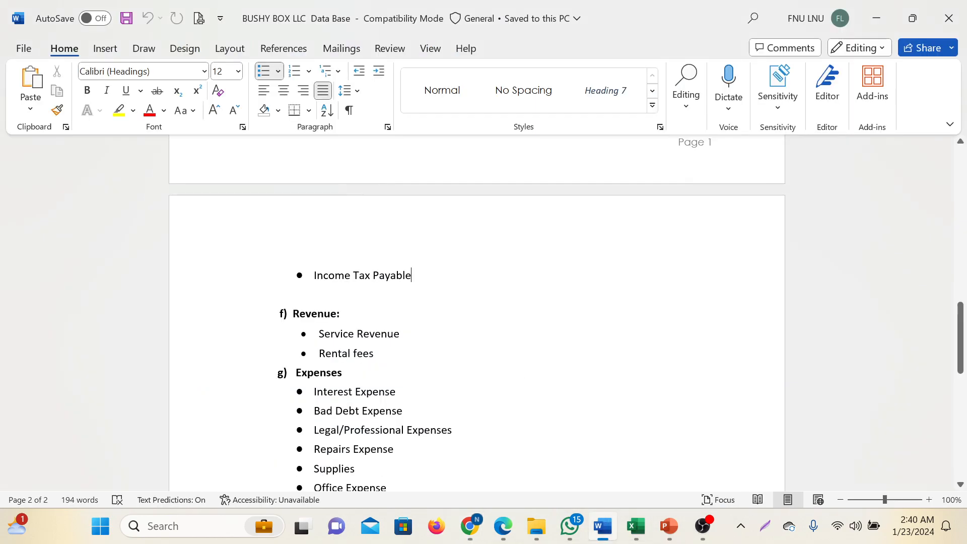
mouse_move(601, 532)
drag(318, 353, 375, 354)
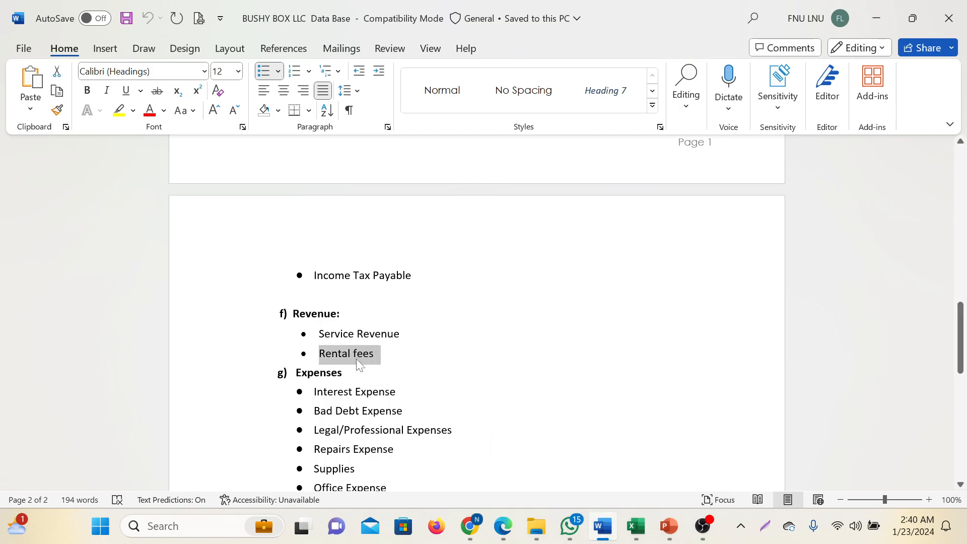
right_click(355, 358)
click(420, 174)
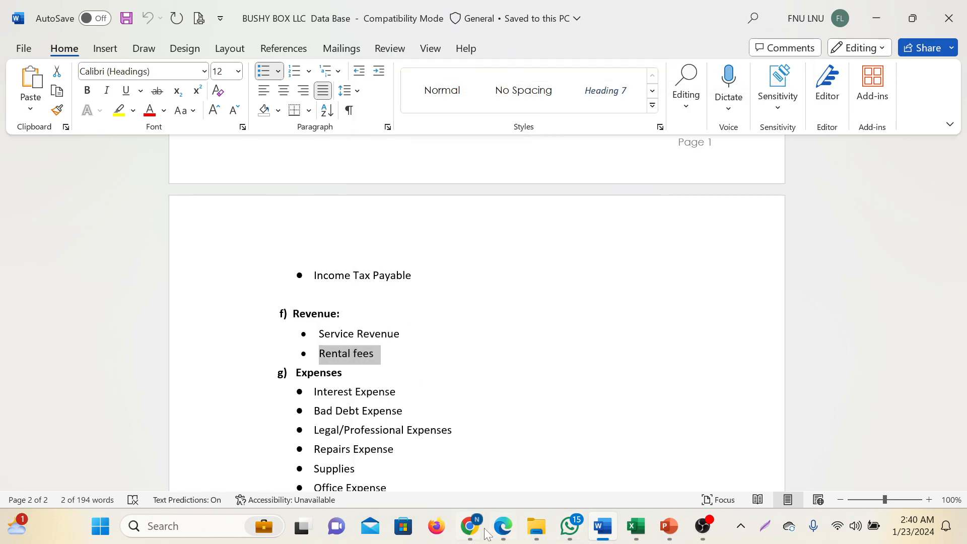
mouse_move(471, 527)
click(422, 455)
Step: Start a new account under Other Income and name it "Rental fees" without the pasted bullet
scroll(423, 462, down, 3)
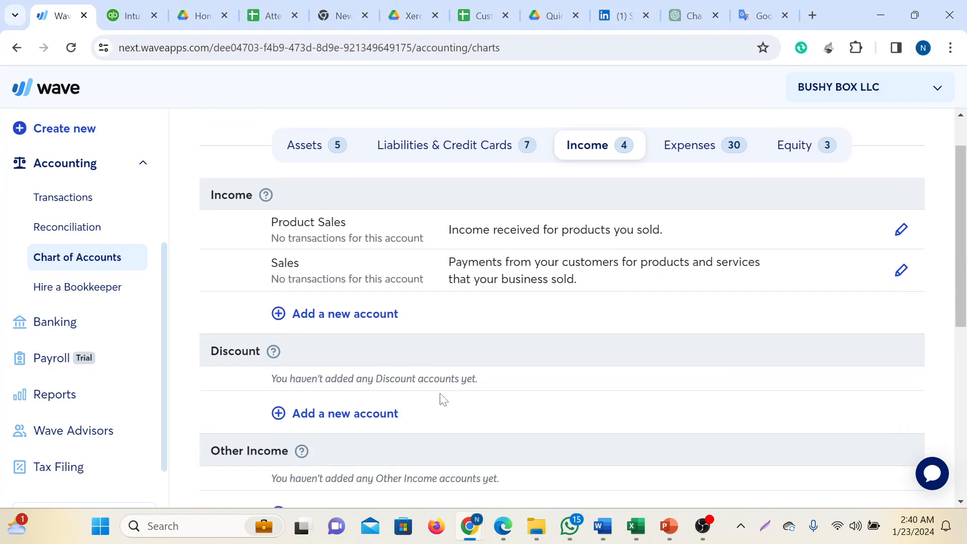
scroll(475, 377, down, 2)
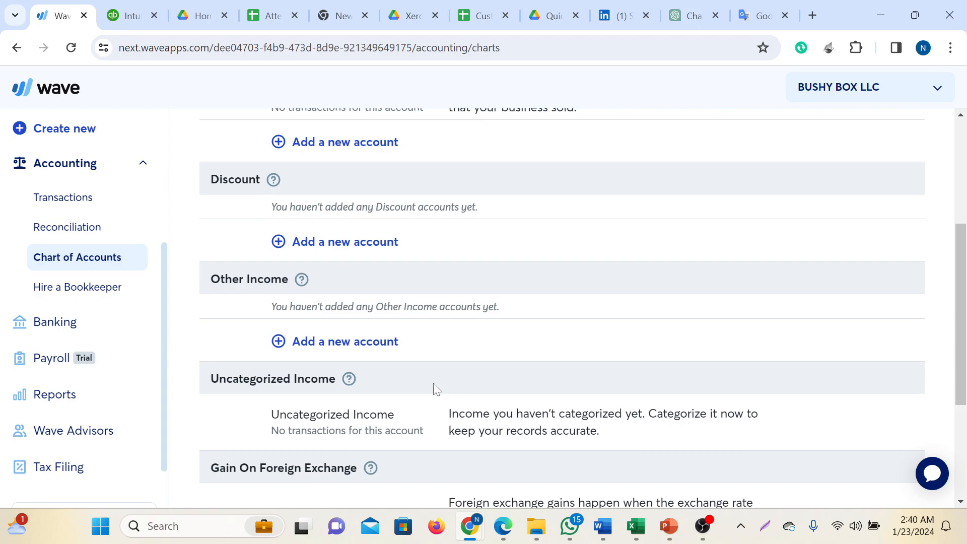
click(368, 342)
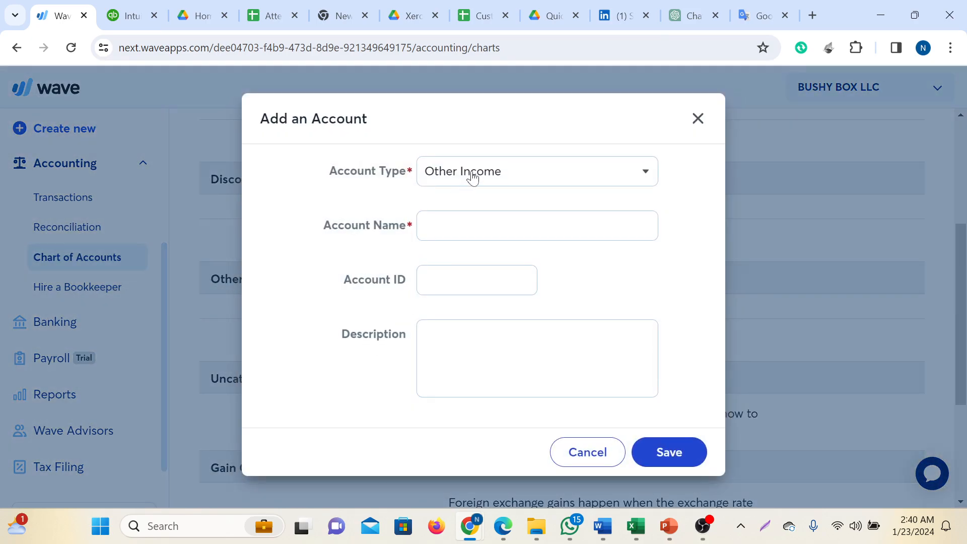
right_click(458, 229)
click(520, 374)
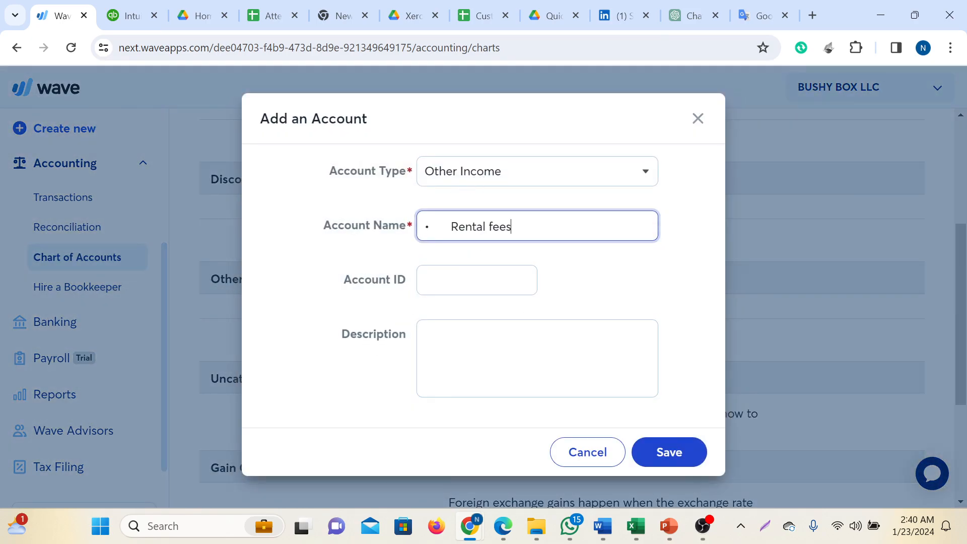
key(BackSpace)
key(BackSpace)
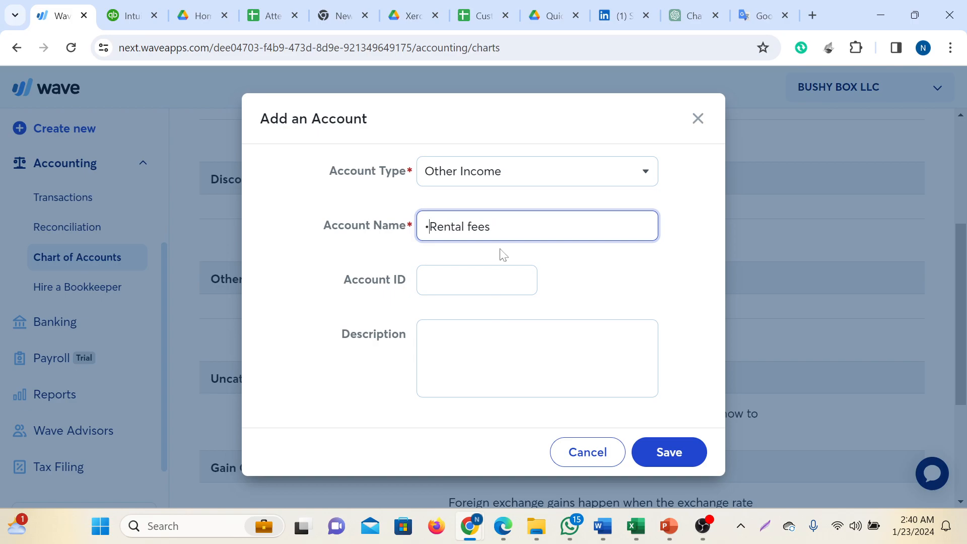
Step: Copy the account name "Rental fees" into the description and save the account
click(487, 344)
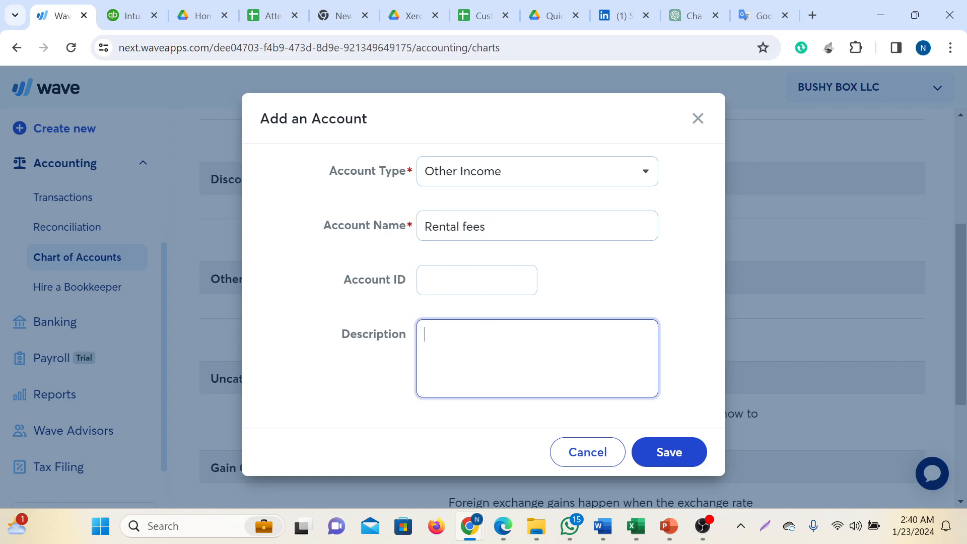
drag(490, 228, 395, 233)
right_click(445, 230)
click(503, 300)
click(496, 347)
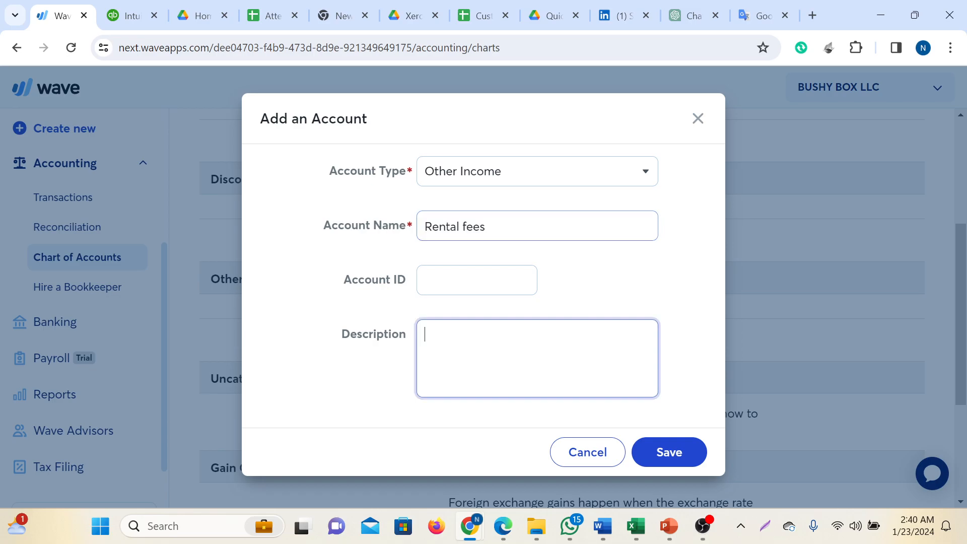
right_click(496, 347)
click(541, 208)
click(669, 452)
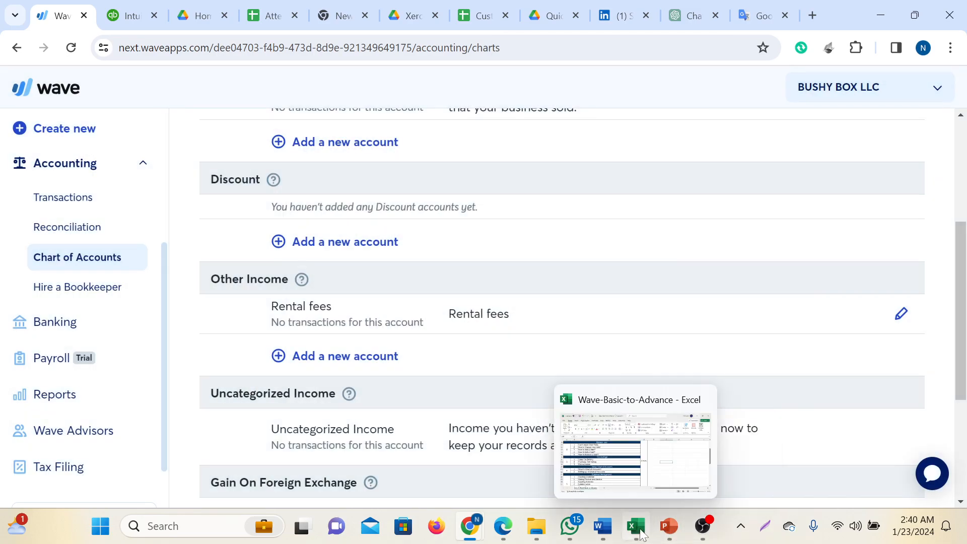
Step: Copy the account name "Bad Debt Expense" from the Expenses list in the Word document and return to Wave
mouse_move(603, 526)
click(590, 445)
scroll(550, 473, down, 1)
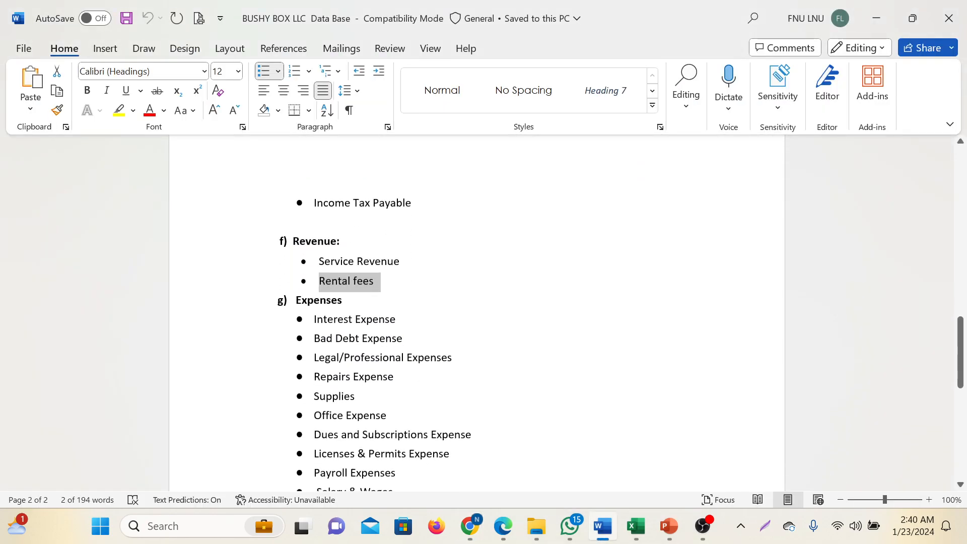
scroll(476, 312, down, 2)
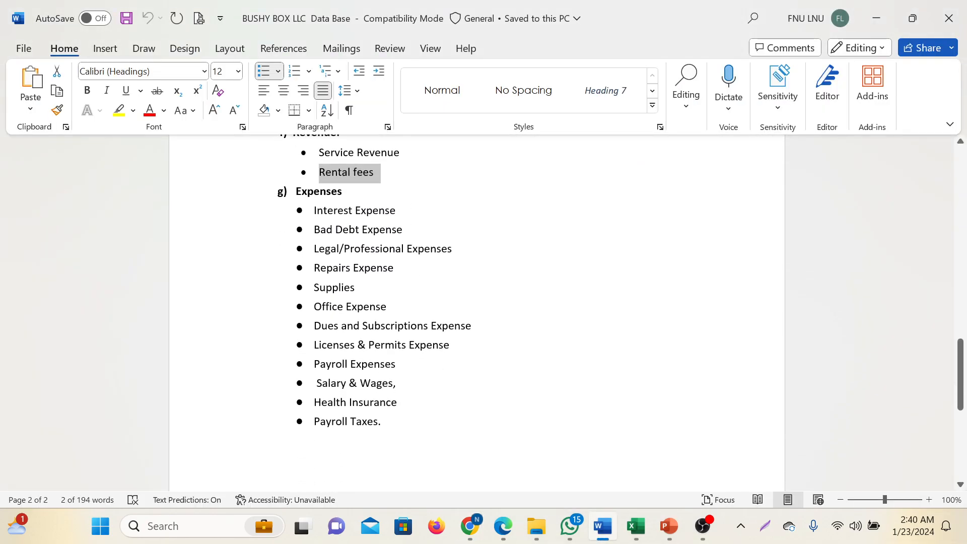
scroll(477, 312, up, 1)
drag(314, 266, 403, 267)
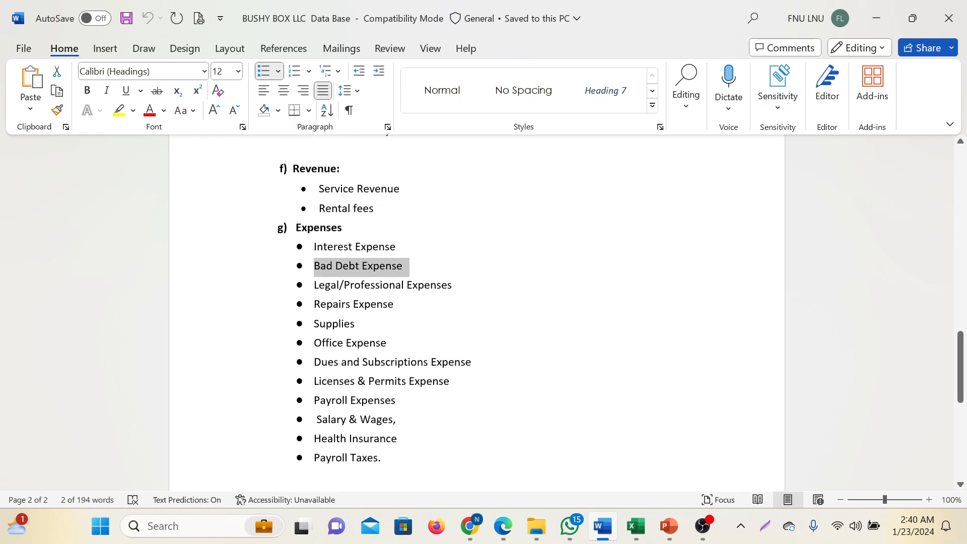
right_click(398, 267)
click(456, 174)
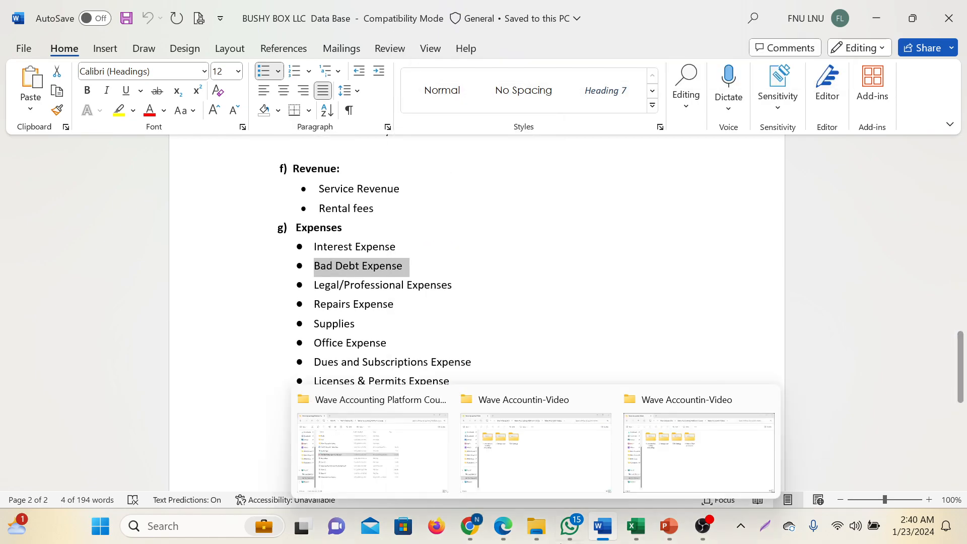
mouse_move(470, 526)
click(407, 470)
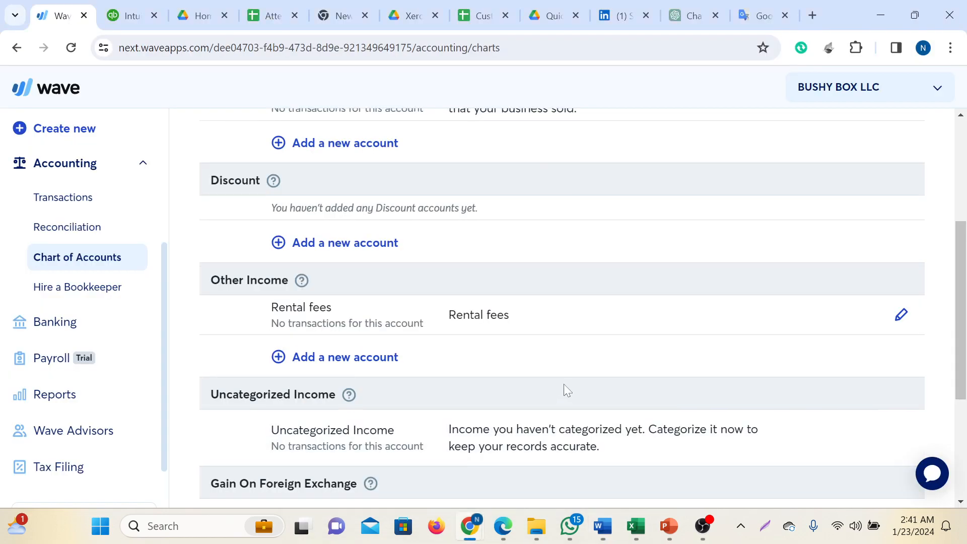
Step: Examine the existing accounts in the Expenses category of the chart of accounts
scroll(563, 385, up, 5)
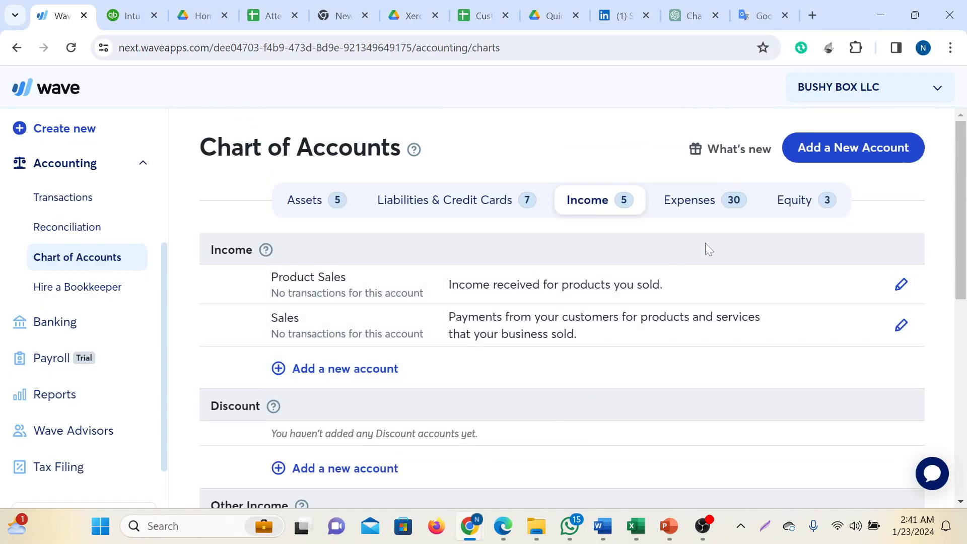
click(692, 207)
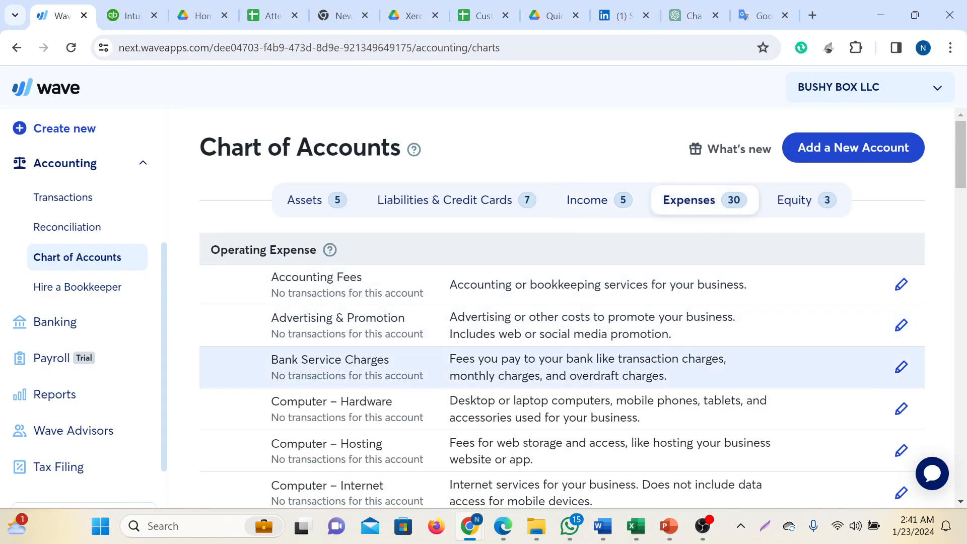
scroll(397, 381, down, 10)
scroll(404, 373, down, 3)
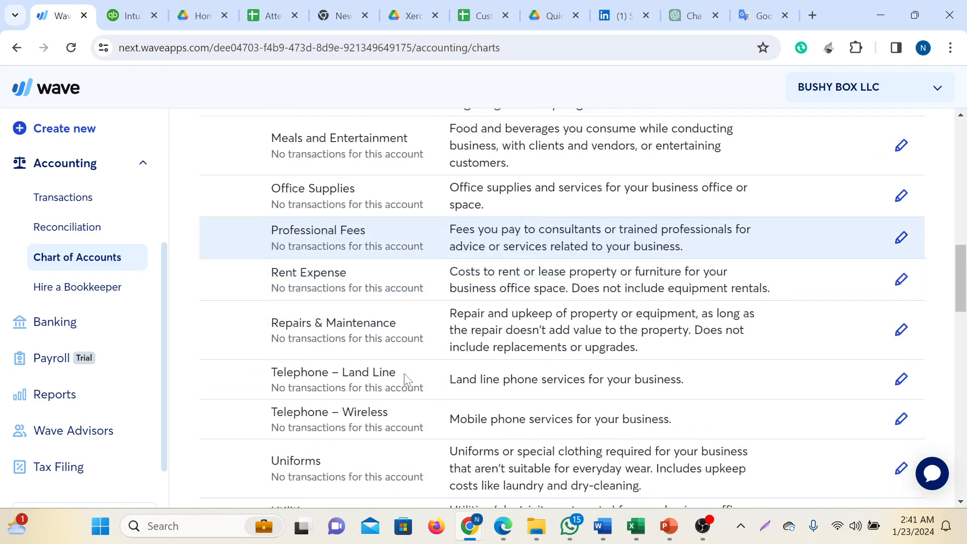
scroll(406, 373, down, 4)
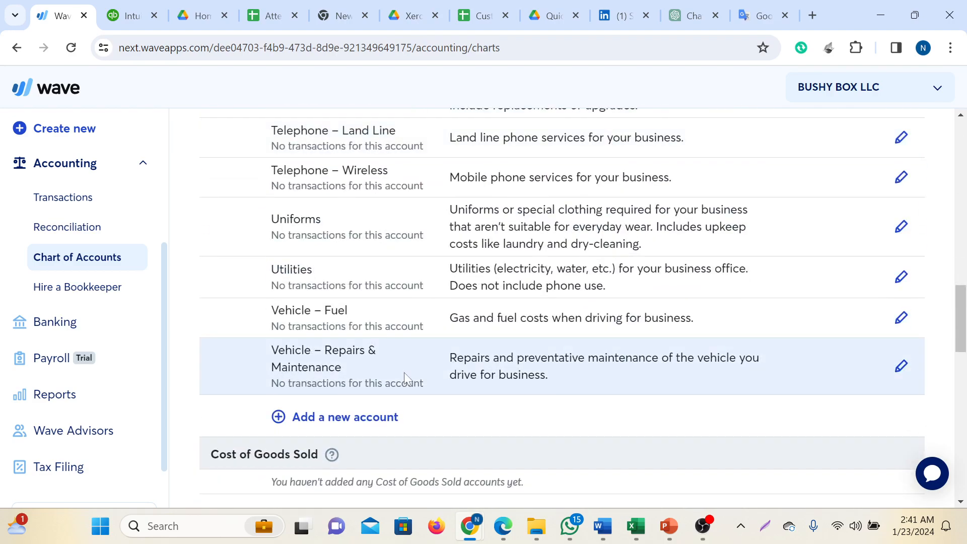
scroll(432, 372, down, 4)
scroll(437, 349, up, 20)
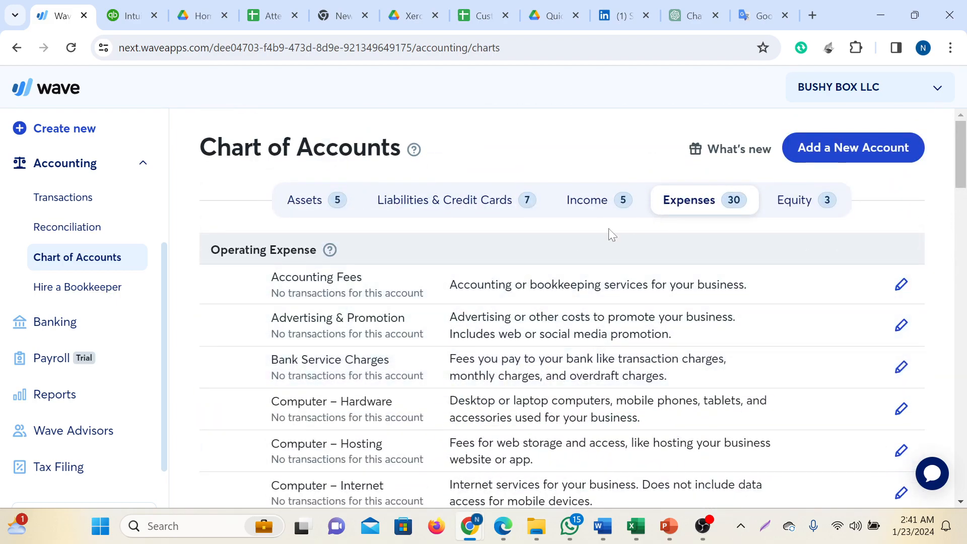
scroll(780, 276, down, 2)
scroll(742, 342, down, 10)
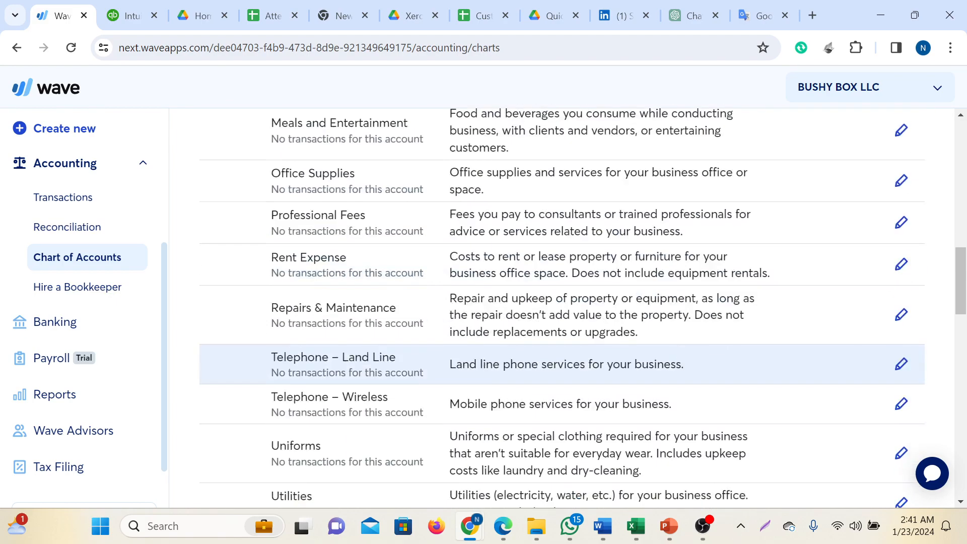
scroll(848, 180, up, 12)
Step: Start a new account of type Operating Expense and name it "Bad Debt Expense" without the pasted bullet
click(850, 151)
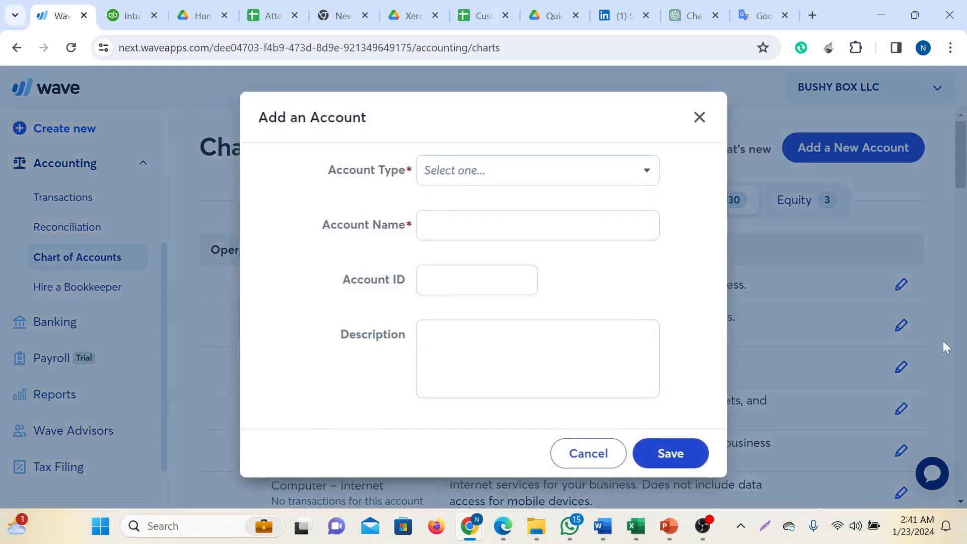
click(513, 180)
click(512, 178)
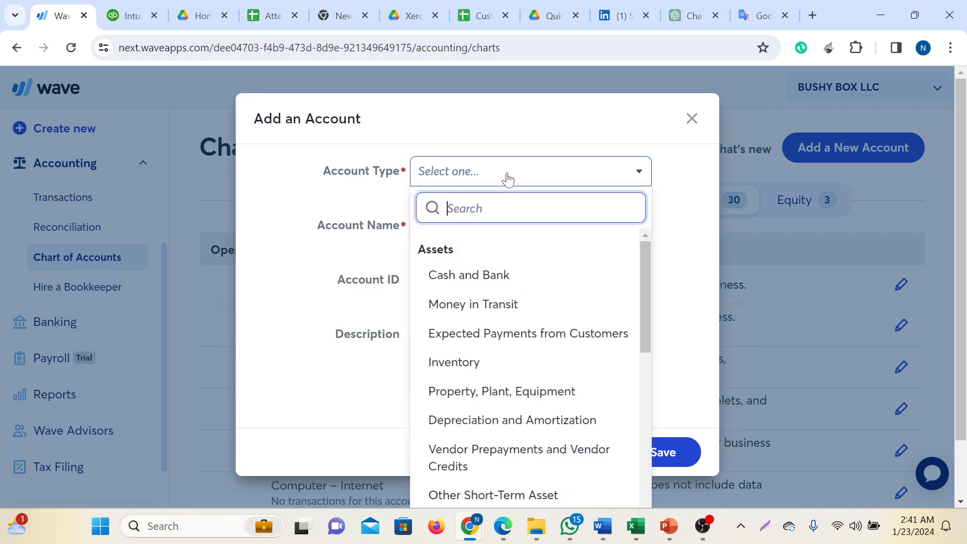
scroll(521, 362, down, 3)
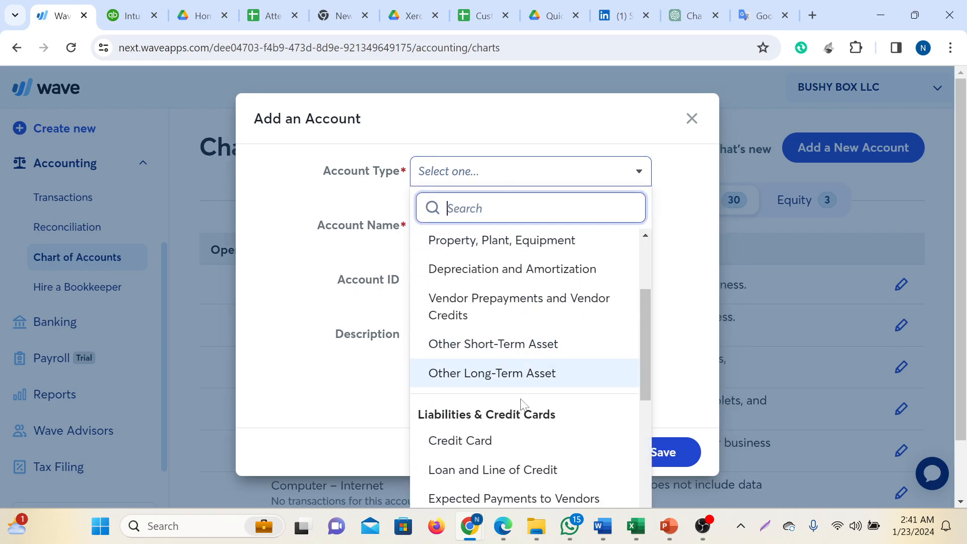
scroll(494, 453, down, 3)
scroll(497, 417, down, 6)
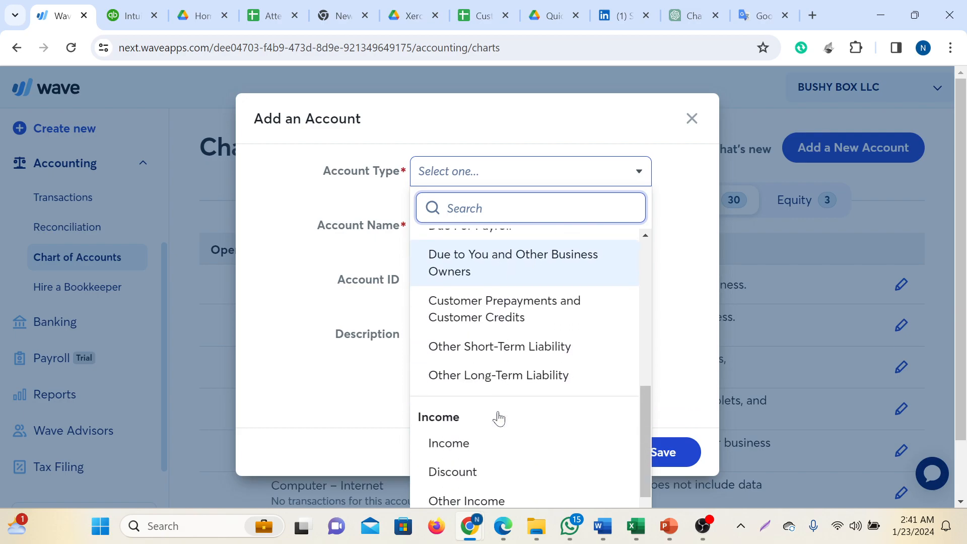
click(481, 418)
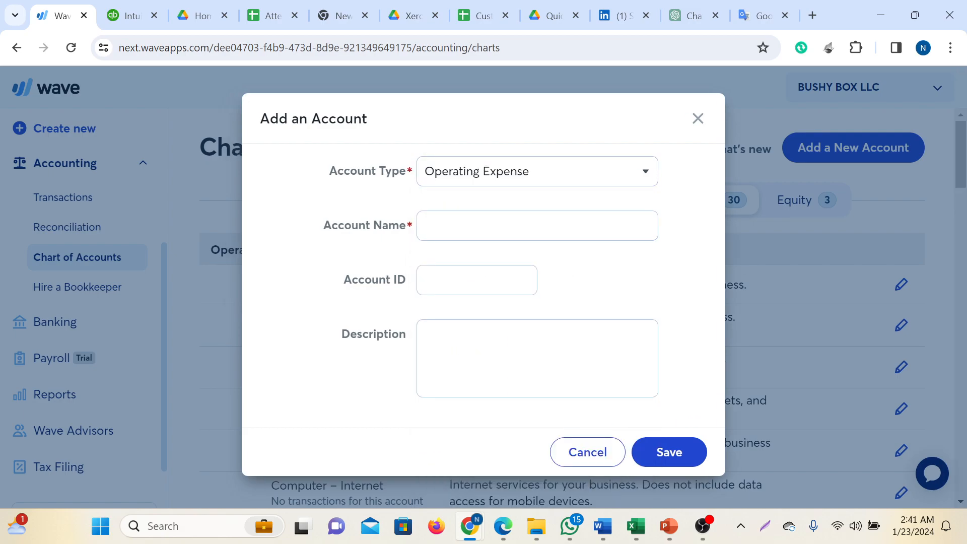
right_click(441, 231)
click(489, 369)
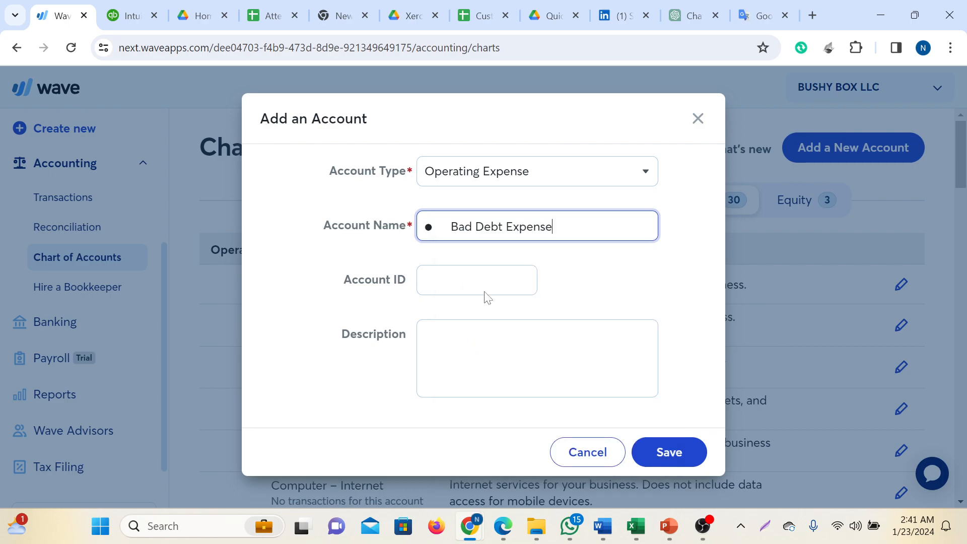
key(BackSpace)
key(BackSpace)
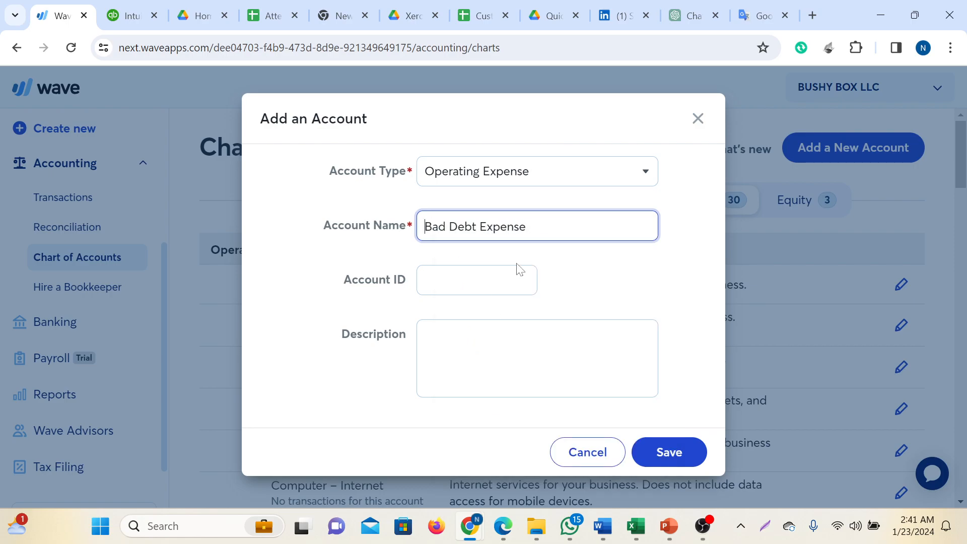
Step: Copy the account name "Bad Debt Expense" into the description and save the account
click(505, 349)
drag(554, 234, 381, 255)
right_click(438, 243)
click(522, 230)
key(ctrl+a)
right_click(470, 228)
click(528, 294)
click(528, 352)
right_click(479, 349)
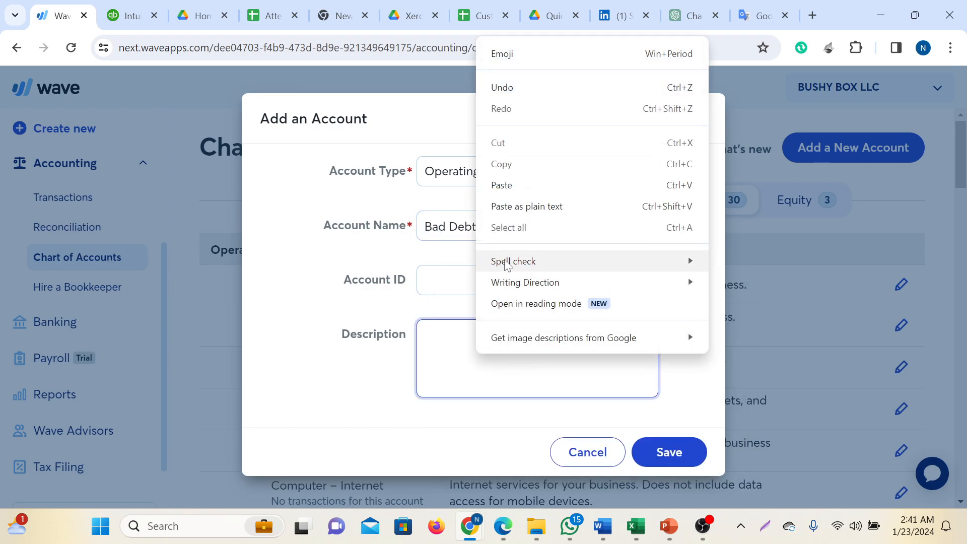
click(515, 187)
click(661, 458)
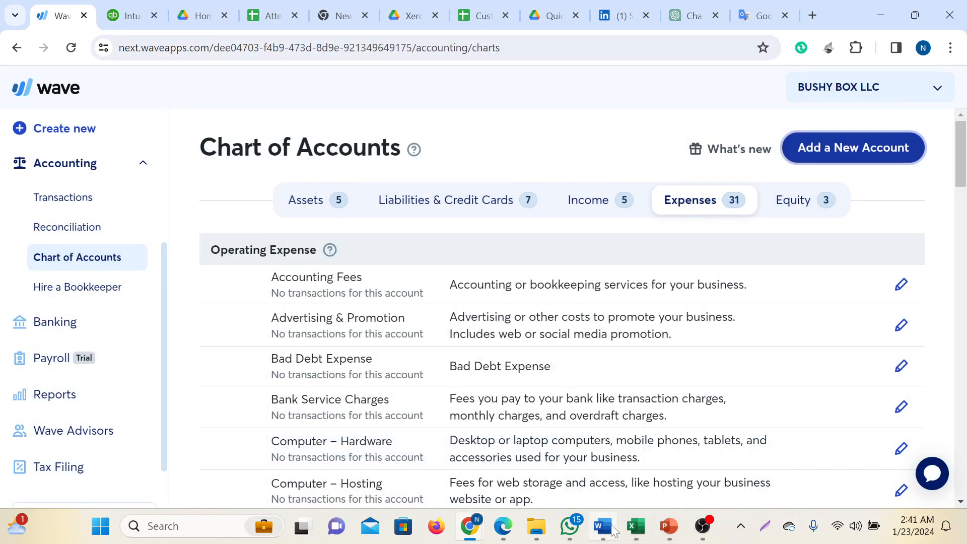
Step: Review the charts of accounts list in the Word document and examine the Expenses accounts in Wave
mouse_move(602, 526)
click(624, 449)
scroll(476, 312, up, 20)
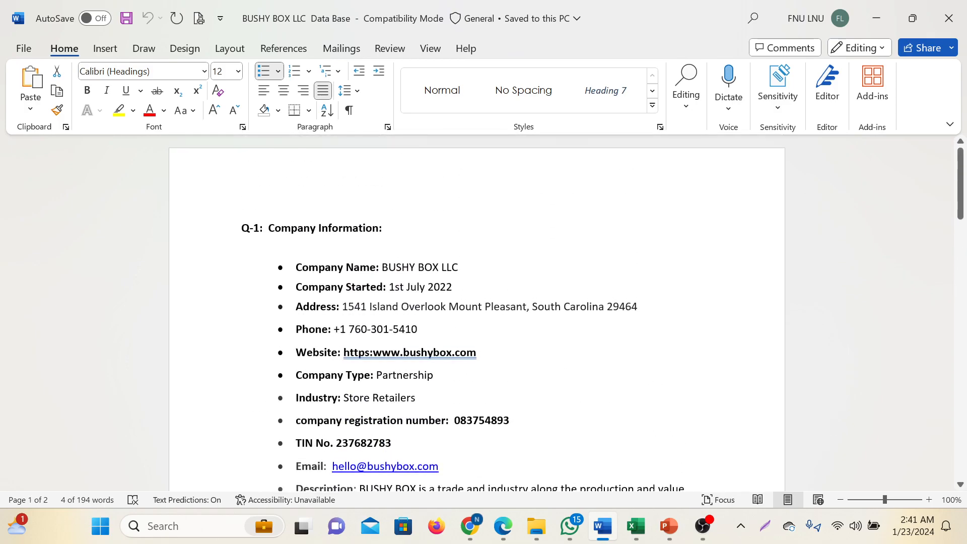
scroll(476, 313, down, 8)
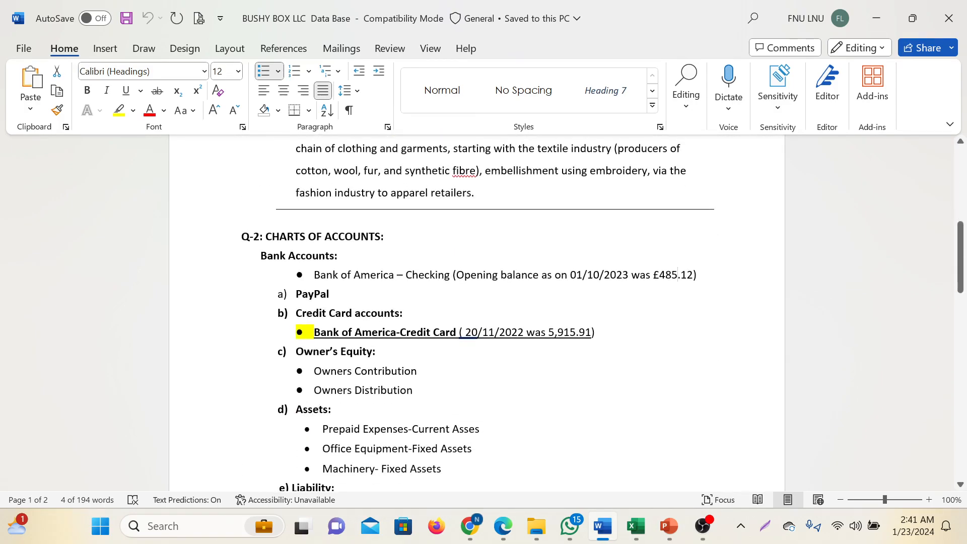
click(679, 274)
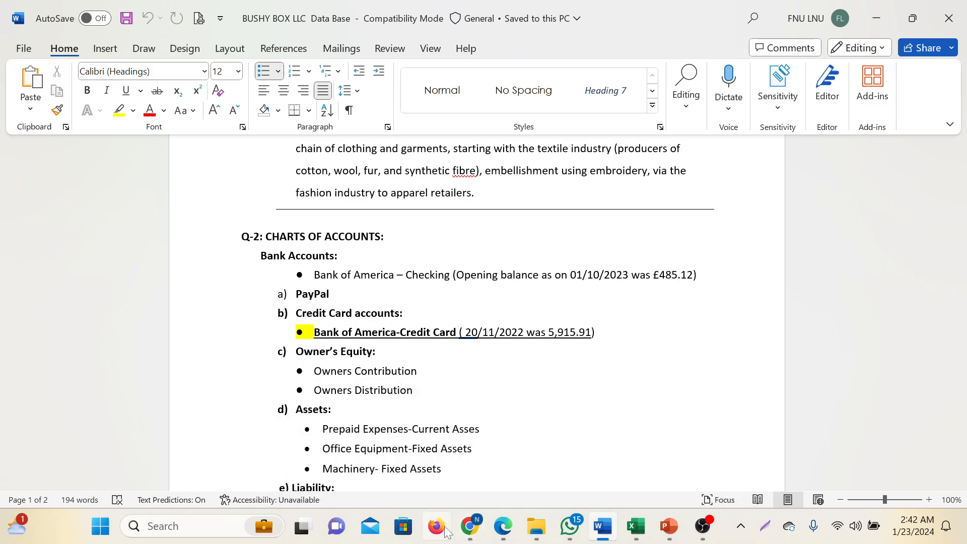
mouse_move(467, 531)
click(385, 453)
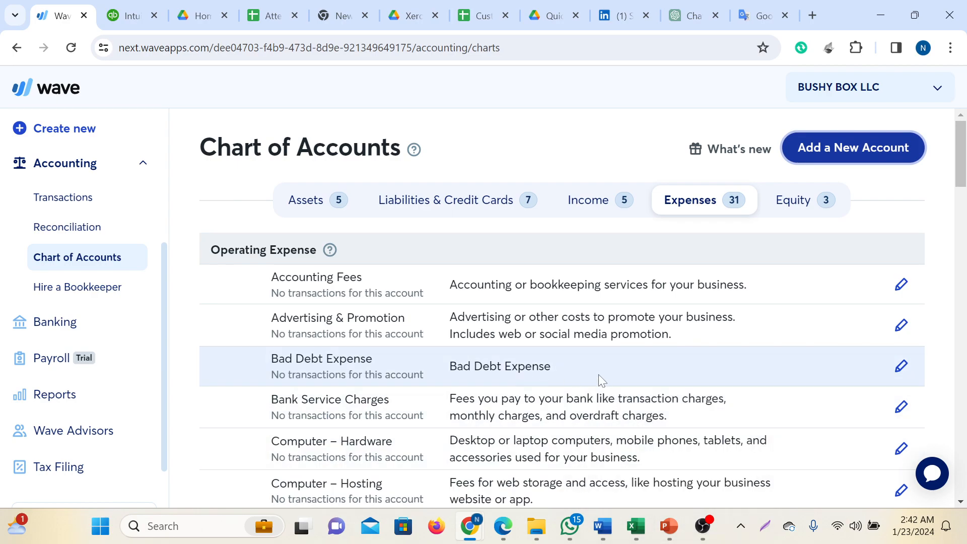
scroll(599, 385, down, 12)
scroll(599, 385, up, 12)
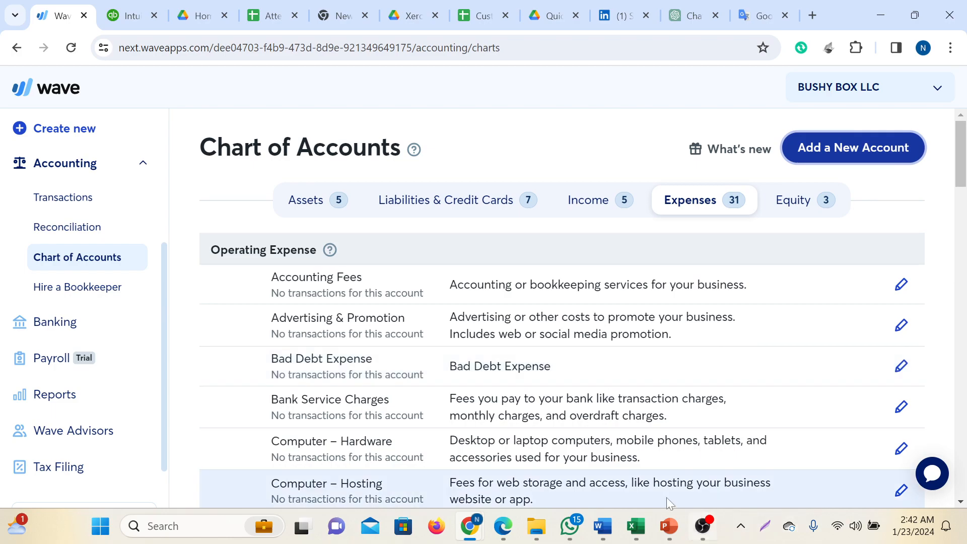
Step: Reread the company information and account list in the Word document, and return to Wave
click(605, 526)
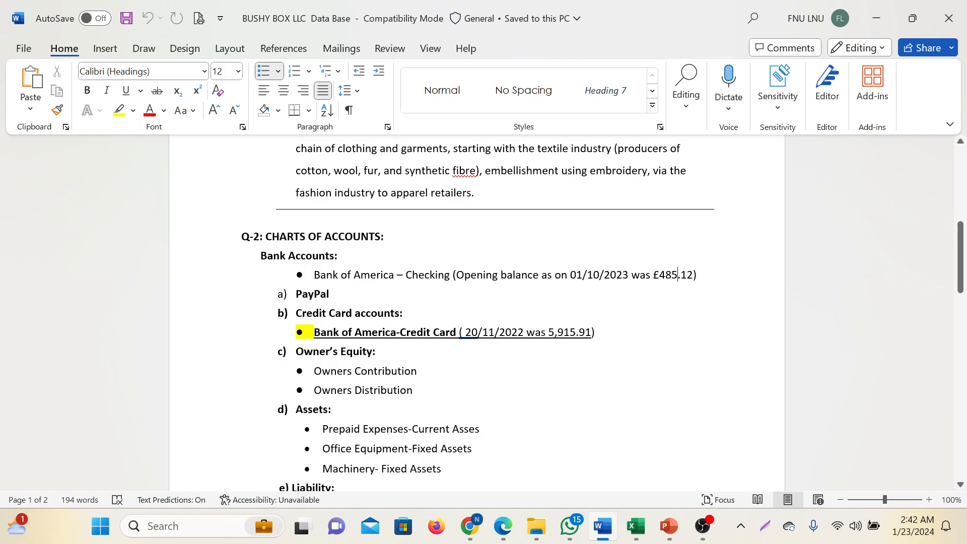
scroll(477, 312, up, 2)
scroll(477, 312, up, 2)
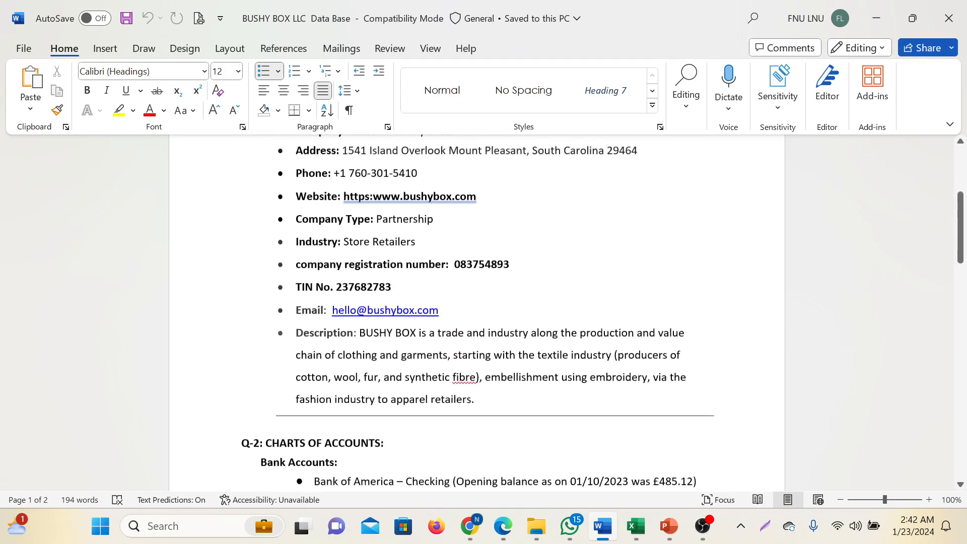
scroll(477, 312, down, 5)
mouse_move(469, 526)
click(402, 476)
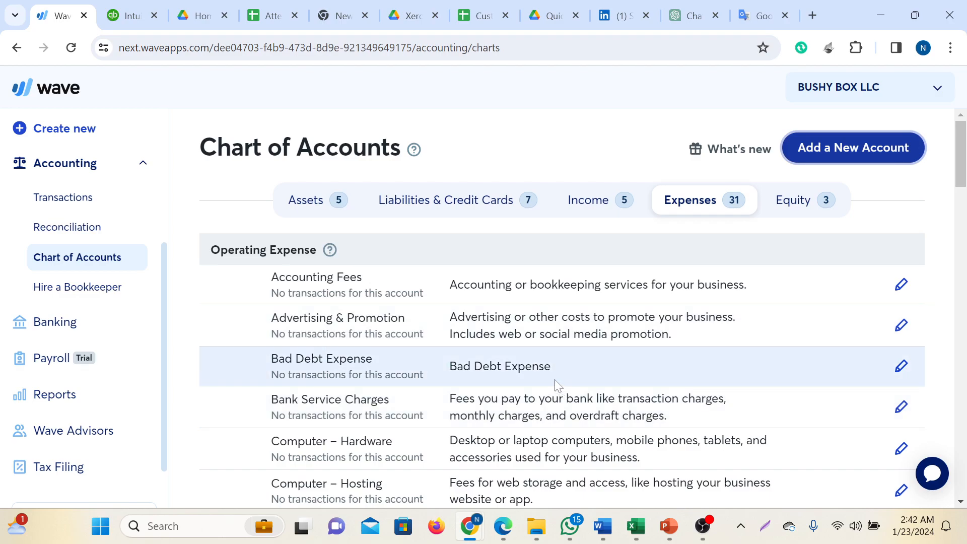
Step: Rename the Bad Debt Expense account to "Bad Debt" and save the change
click(902, 367)
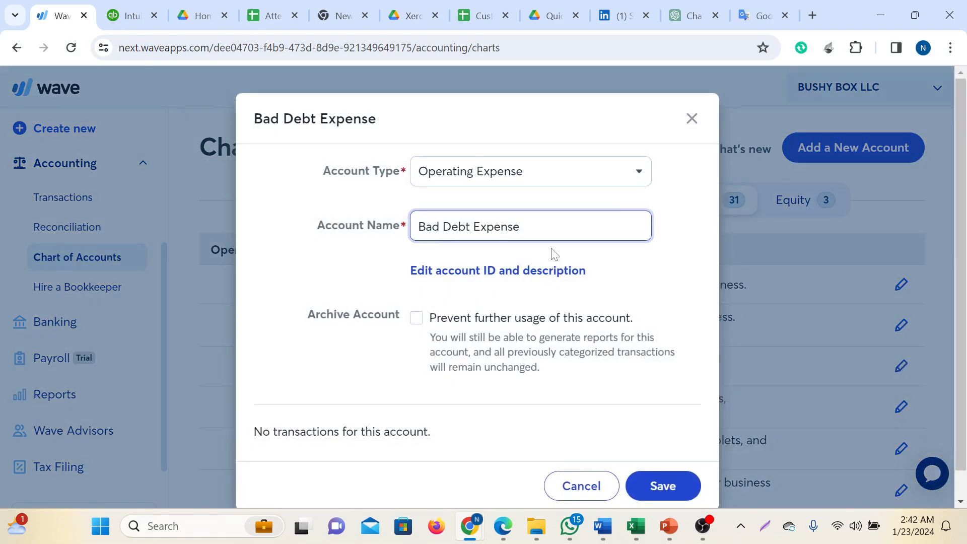
key(BackSpace)
key(BackSpace)
key(BackSpace)
key(BackSpace)
key(BackSpace)
key(BackSpace)
key(BackSpace)
click(662, 487)
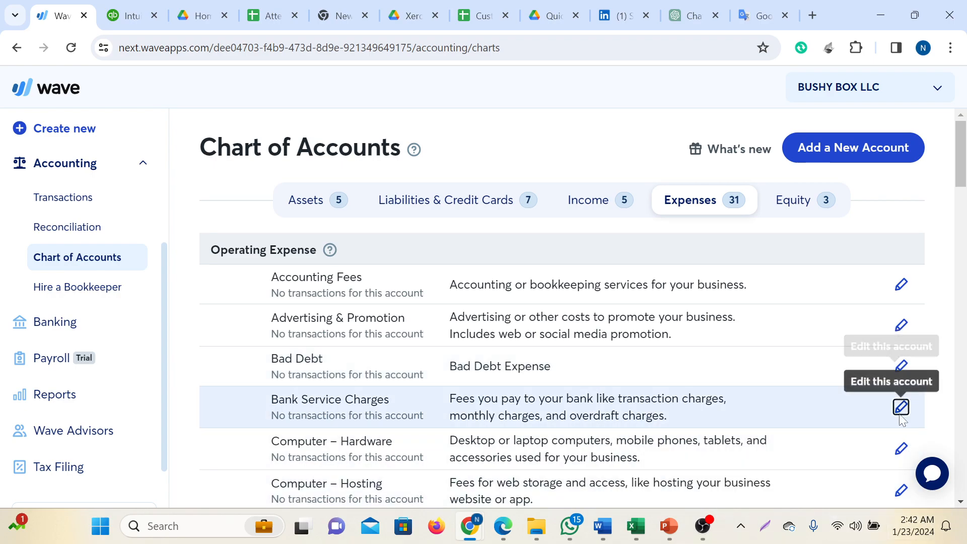
Step: Examine the account type options of the Bank Service Charges account and the remaining expense account groups
click(900, 407)
click(569, 181)
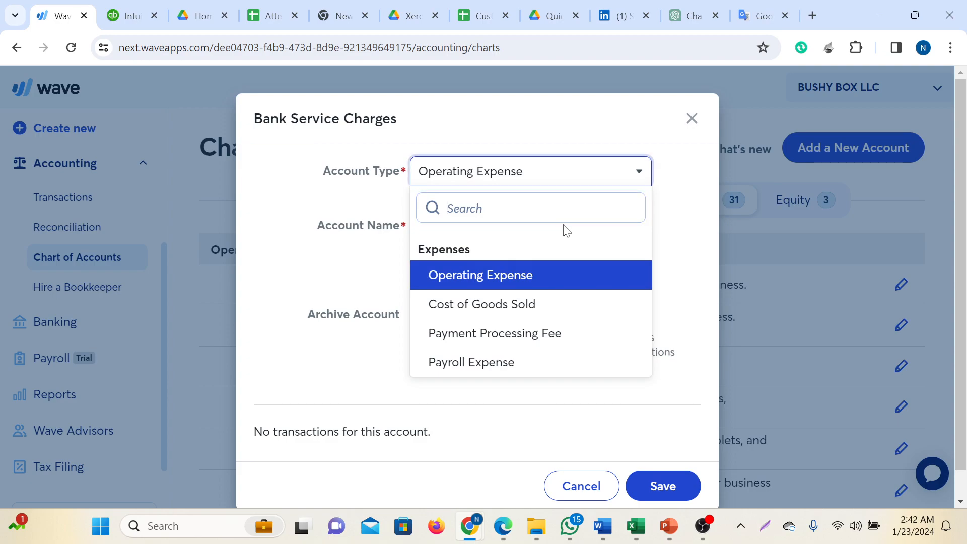
click(691, 121)
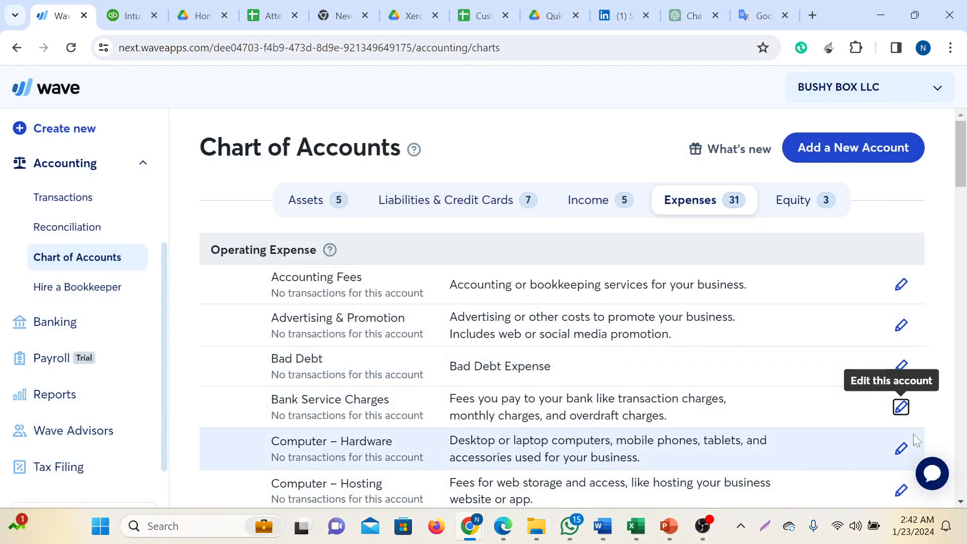
scroll(725, 403, down, 20)
scroll(713, 350, down, 8)
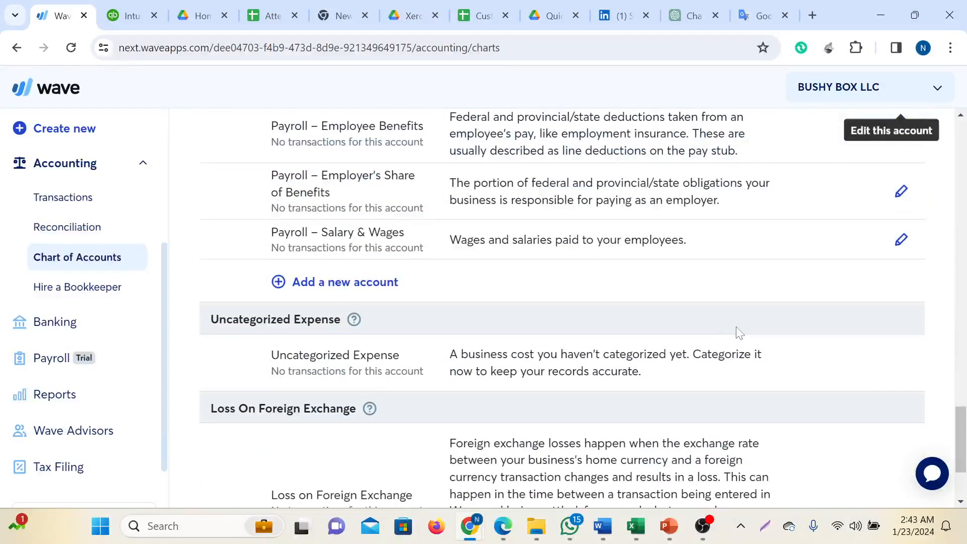
scroll(715, 353, up, 11)
scroll(676, 350, up, 20)
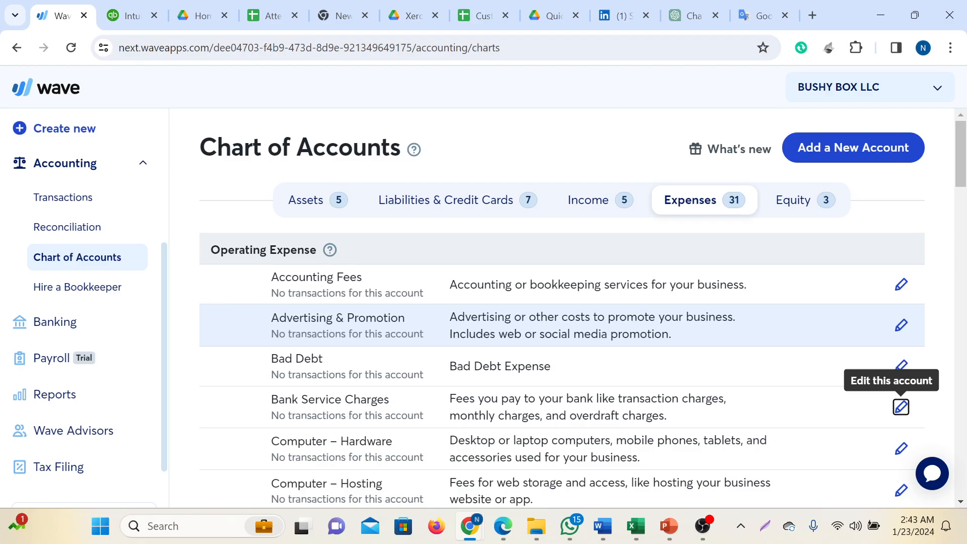
scroll(630, 349, down, 1)
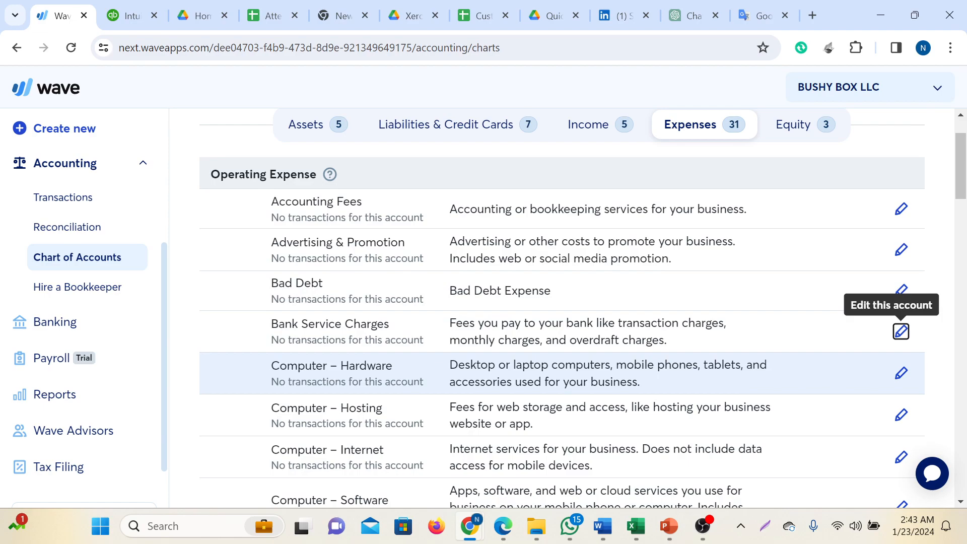
Step: Archive the Computer – Software expense account to prevent its further usage, keeping Operating Expense as its type, and save the change
scroll(524, 373, down, 1)
scroll(395, 459, down, 2)
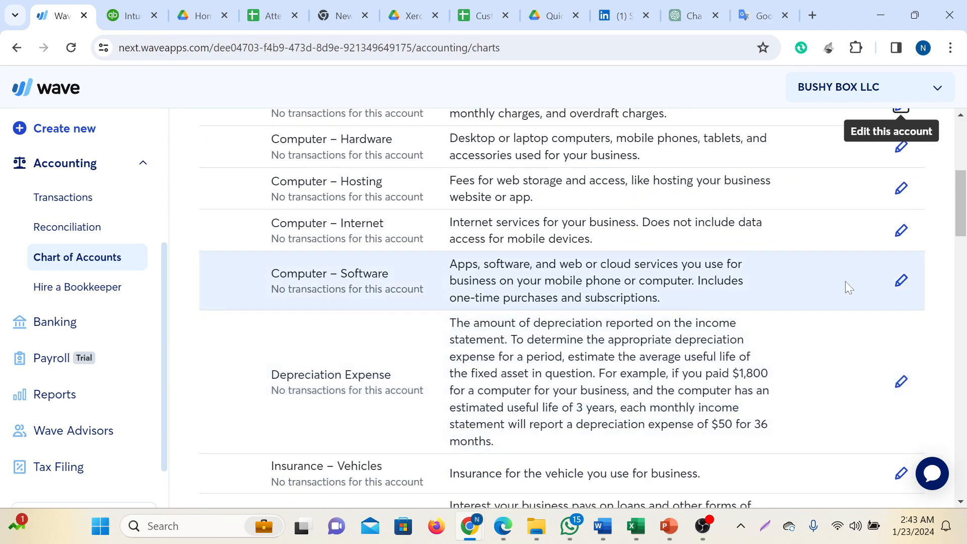
click(899, 280)
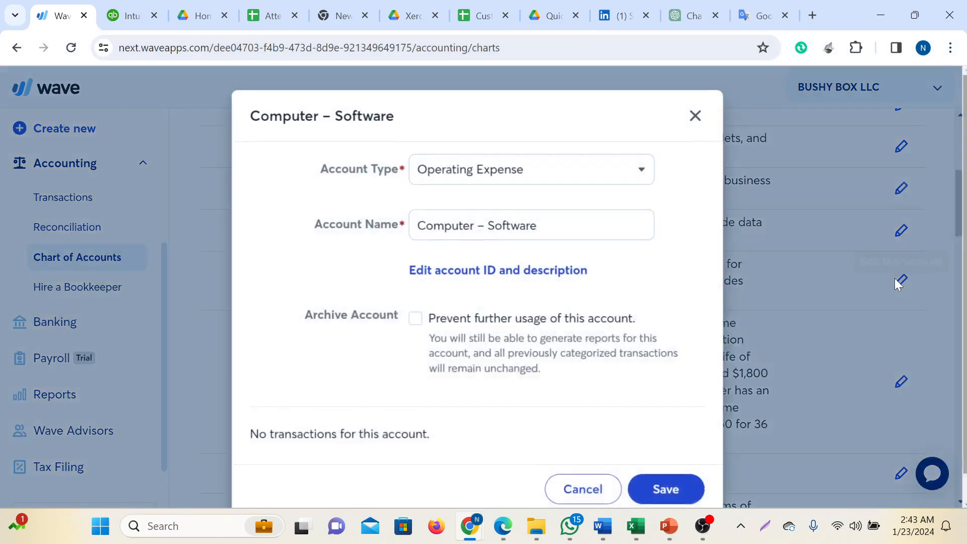
click(513, 178)
click(498, 285)
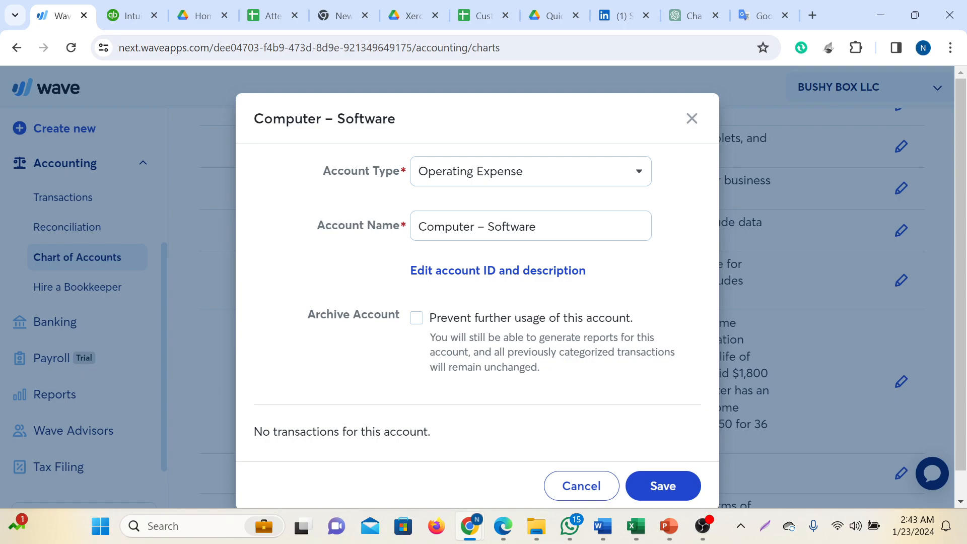
click(416, 317)
click(665, 493)
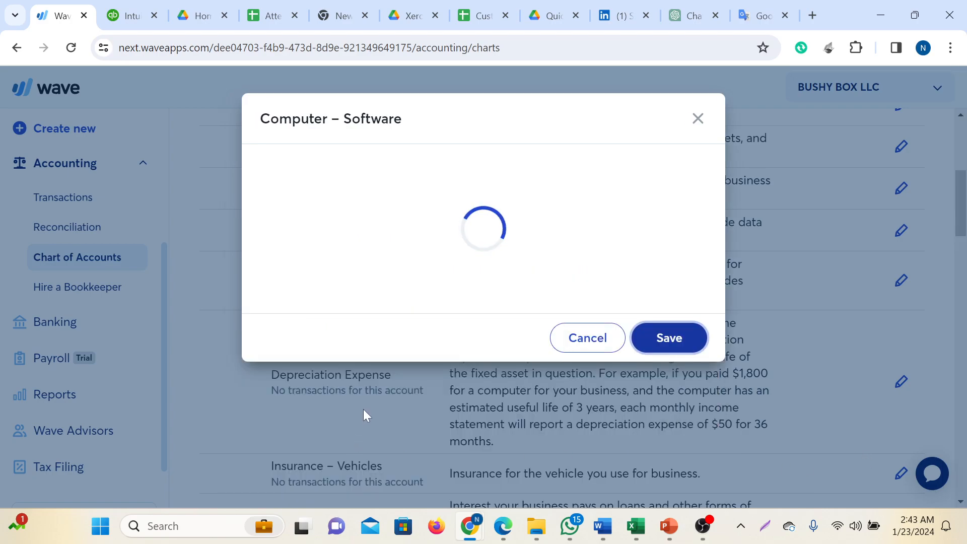
Step: Review the remaining expense accounts from Depreciation Expense through the payment processing and payroll expense groups
scroll(441, 409, down, 3)
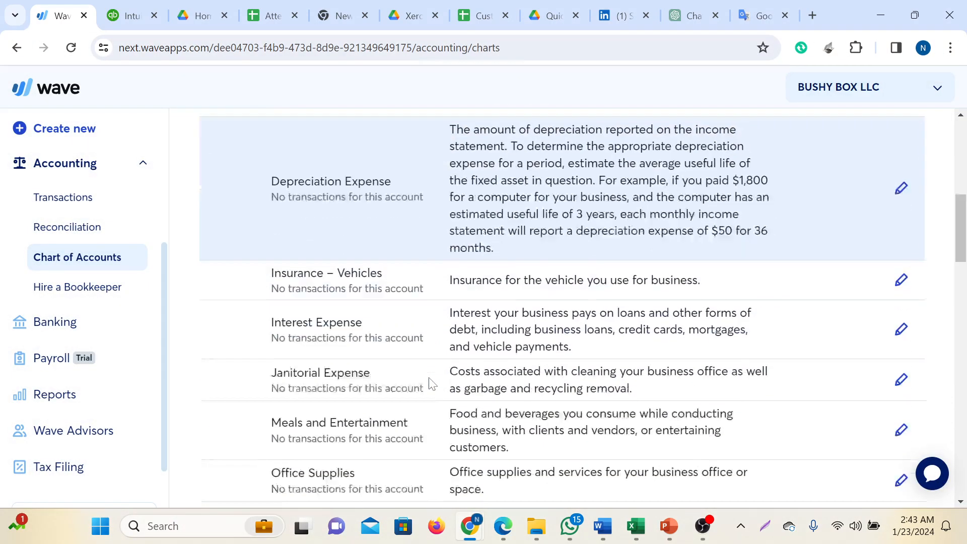
scroll(441, 409, down, 5)
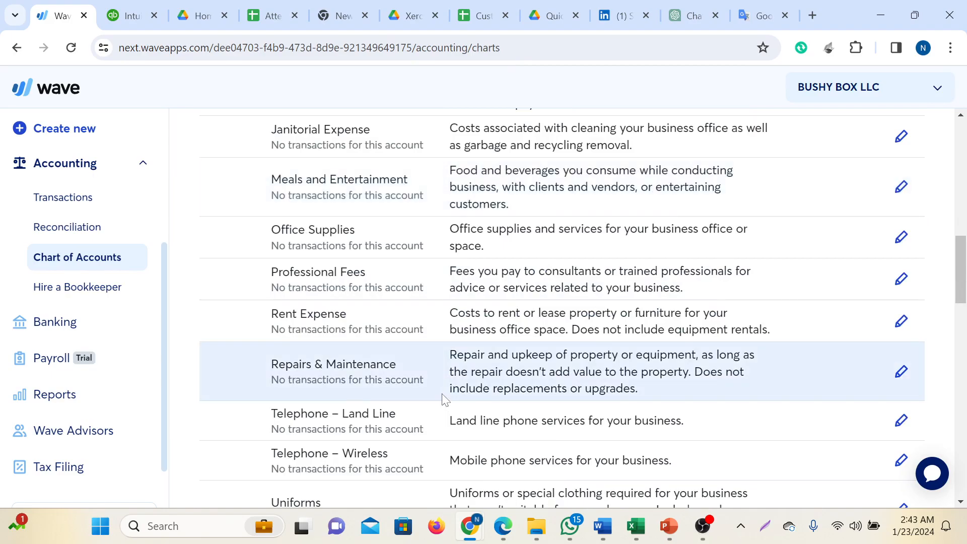
scroll(435, 400, up, 7)
scroll(435, 400, down, 15)
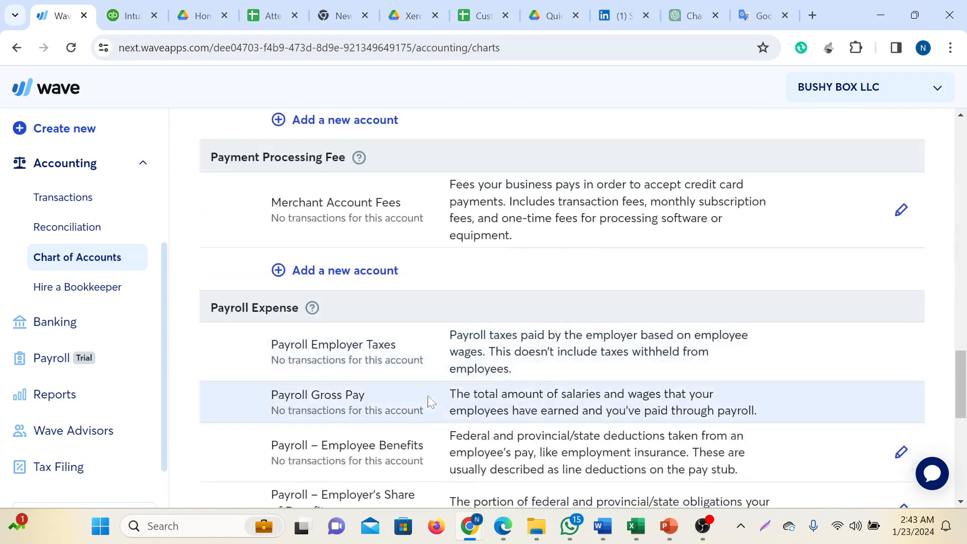
scroll(416, 410, down, 2)
scroll(403, 405, up, 20)
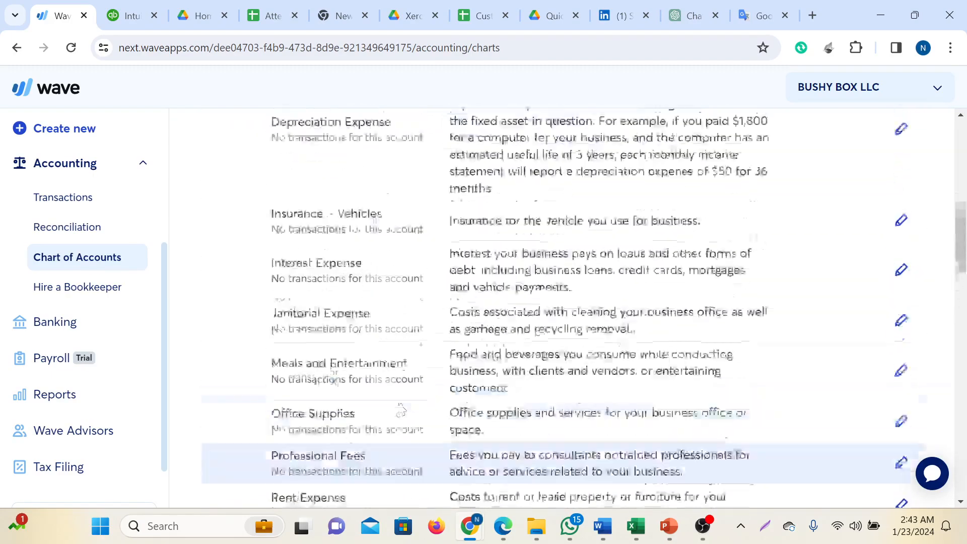